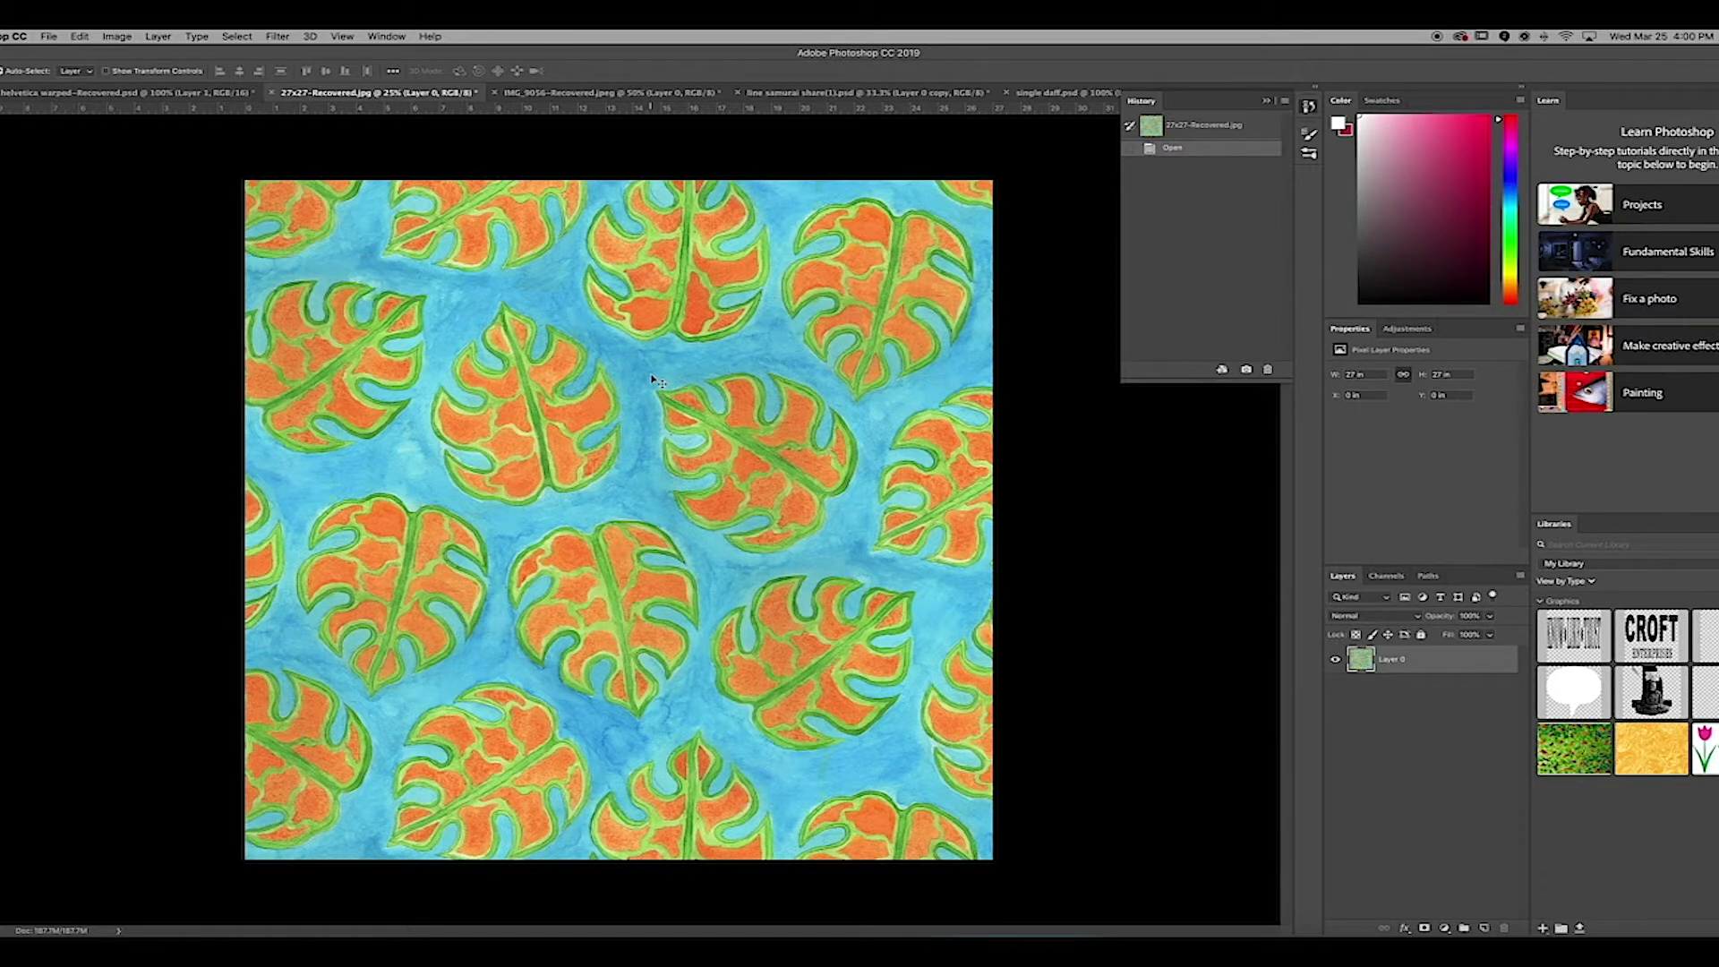
{"action": "key", "text": "alt+super+i"}
{"action": "left_click_drag", "start_coordinate": [1074, 186], "coordinate": [853, 206]}
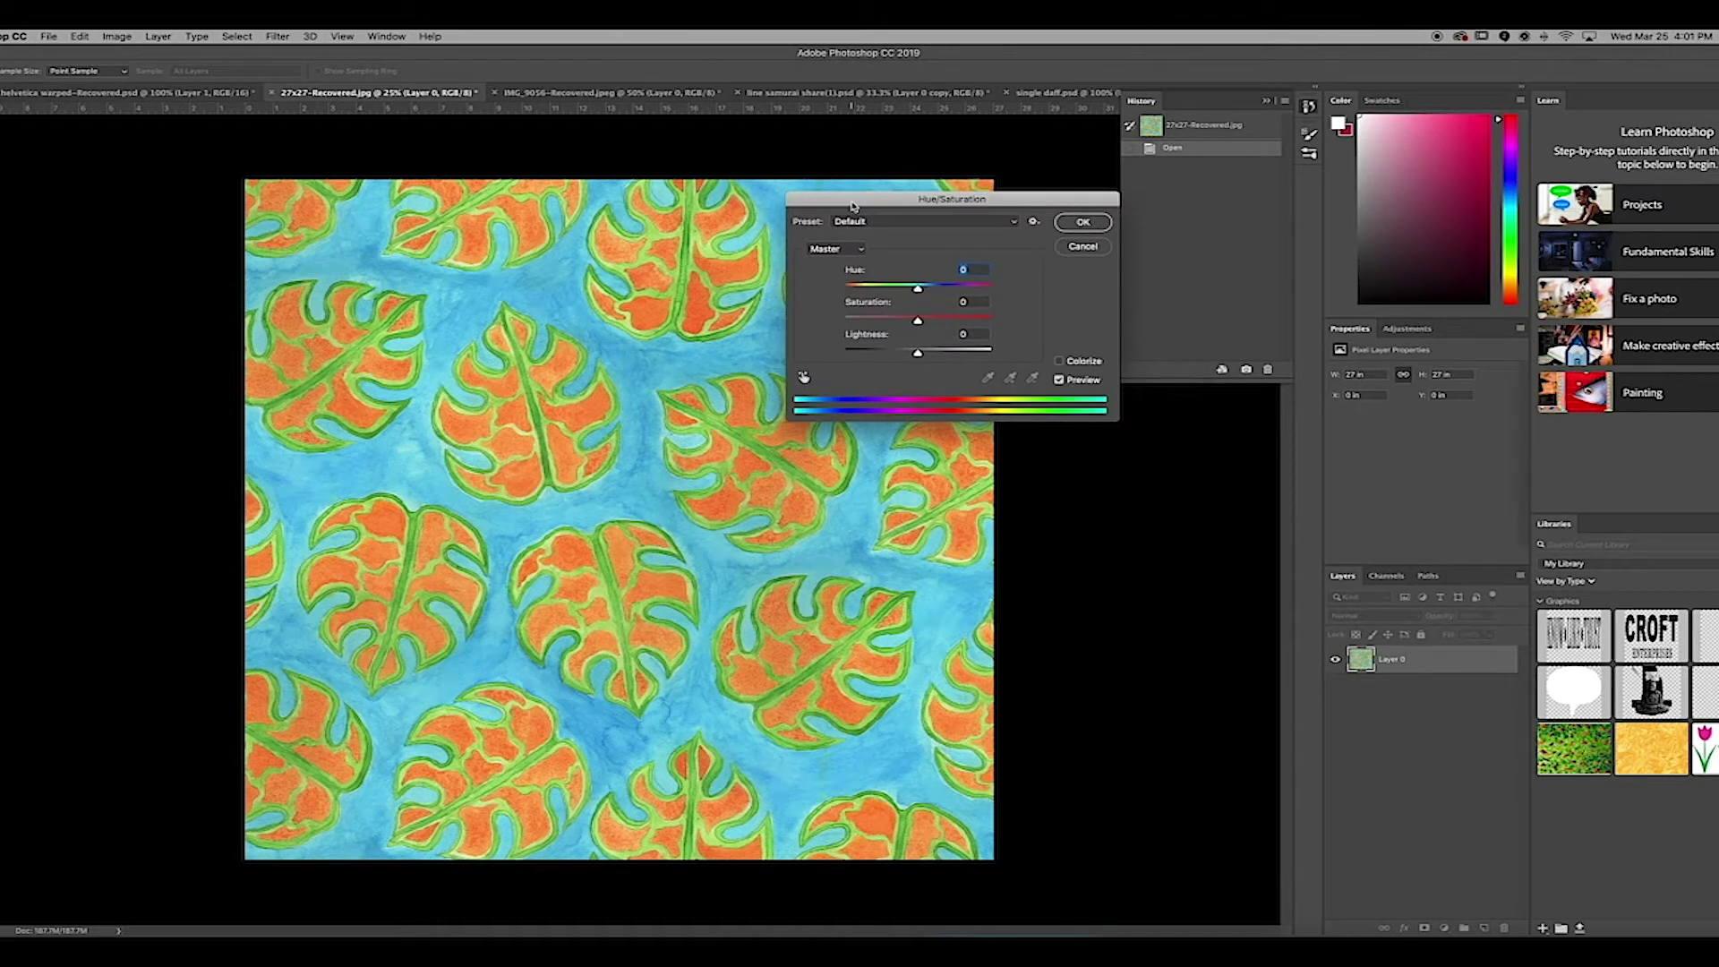
{"action": "left_click_drag", "start_coordinate": [852, 206], "coordinate": [1067, 193]}
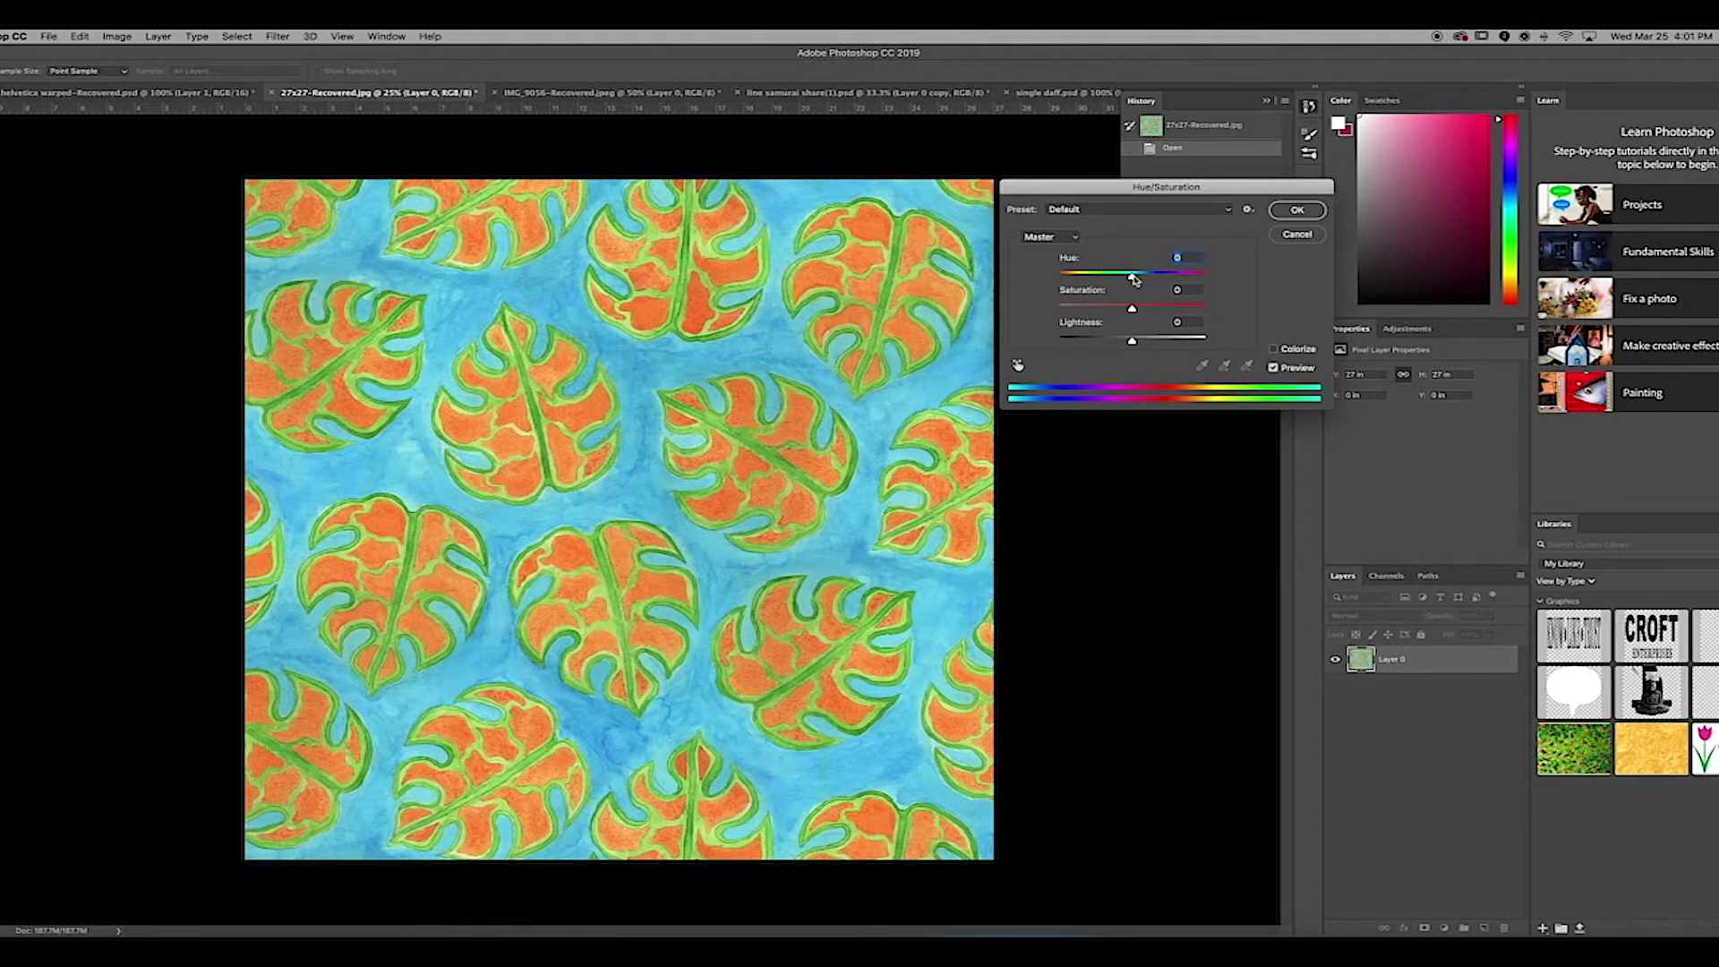
{"action": "mouse_move", "coordinate": [1134, 278]}
{"action": "left_mouse_down"}
{"action": "mouse_move", "coordinate": [1176, 277]}
{"action": "mouse_move", "coordinate": [1064, 277]}
{"action": "mouse_move", "coordinate": [1196, 277]}
{"action": "mouse_move", "coordinate": [1143, 310]}
{"action": "left_mouse_up"}
{"action": "left_click", "coordinate": [1285, 234]}
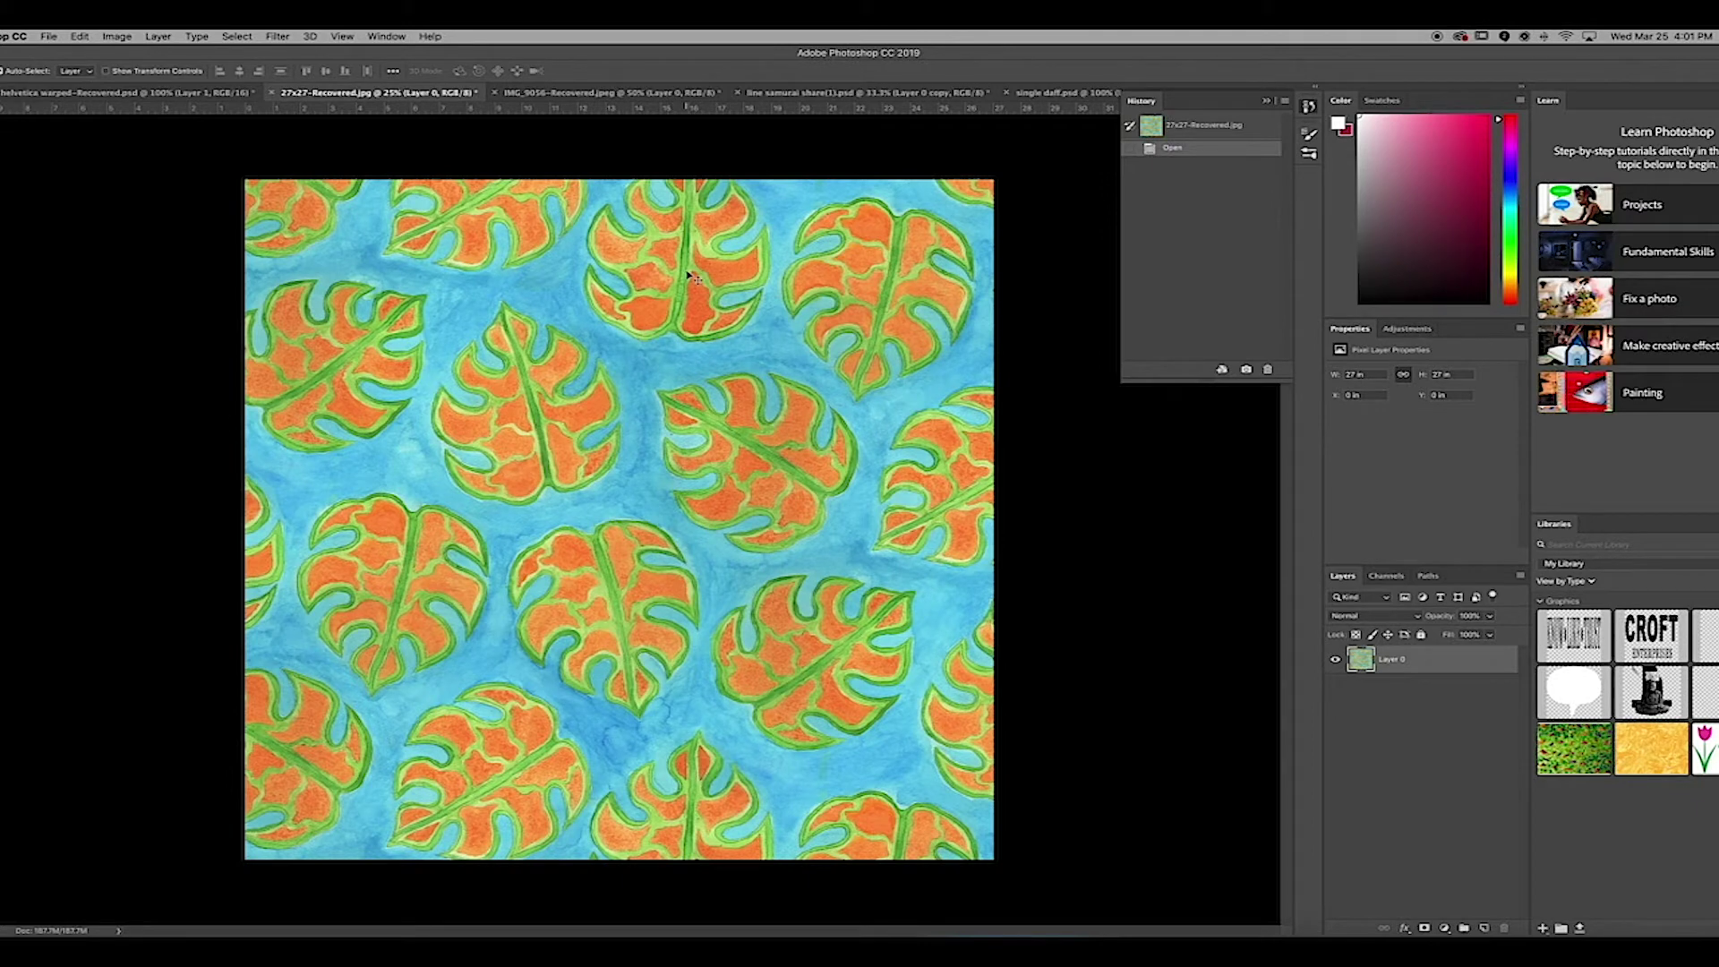
- Recolor the orange leaf areas with a Hue/Saturation adjustment, shifting the hue of the Reds to -163
{"action": "left_click", "coordinate": [116, 35]}
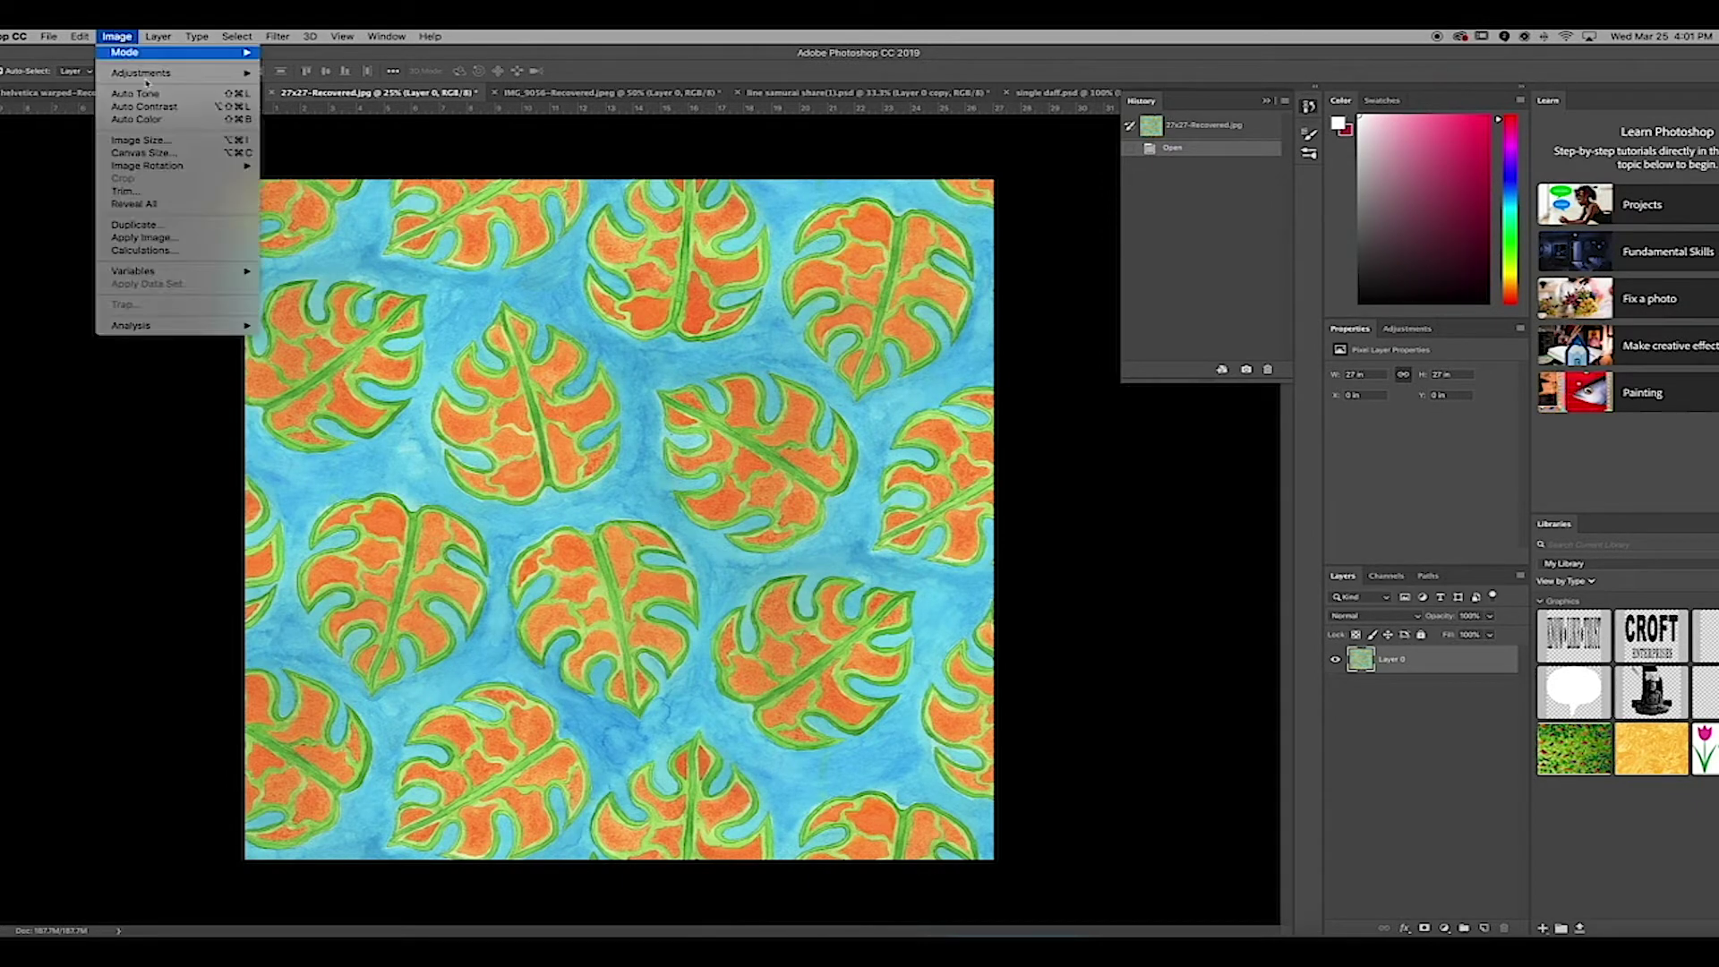
{"action": "mouse_move", "coordinate": [144, 72]}
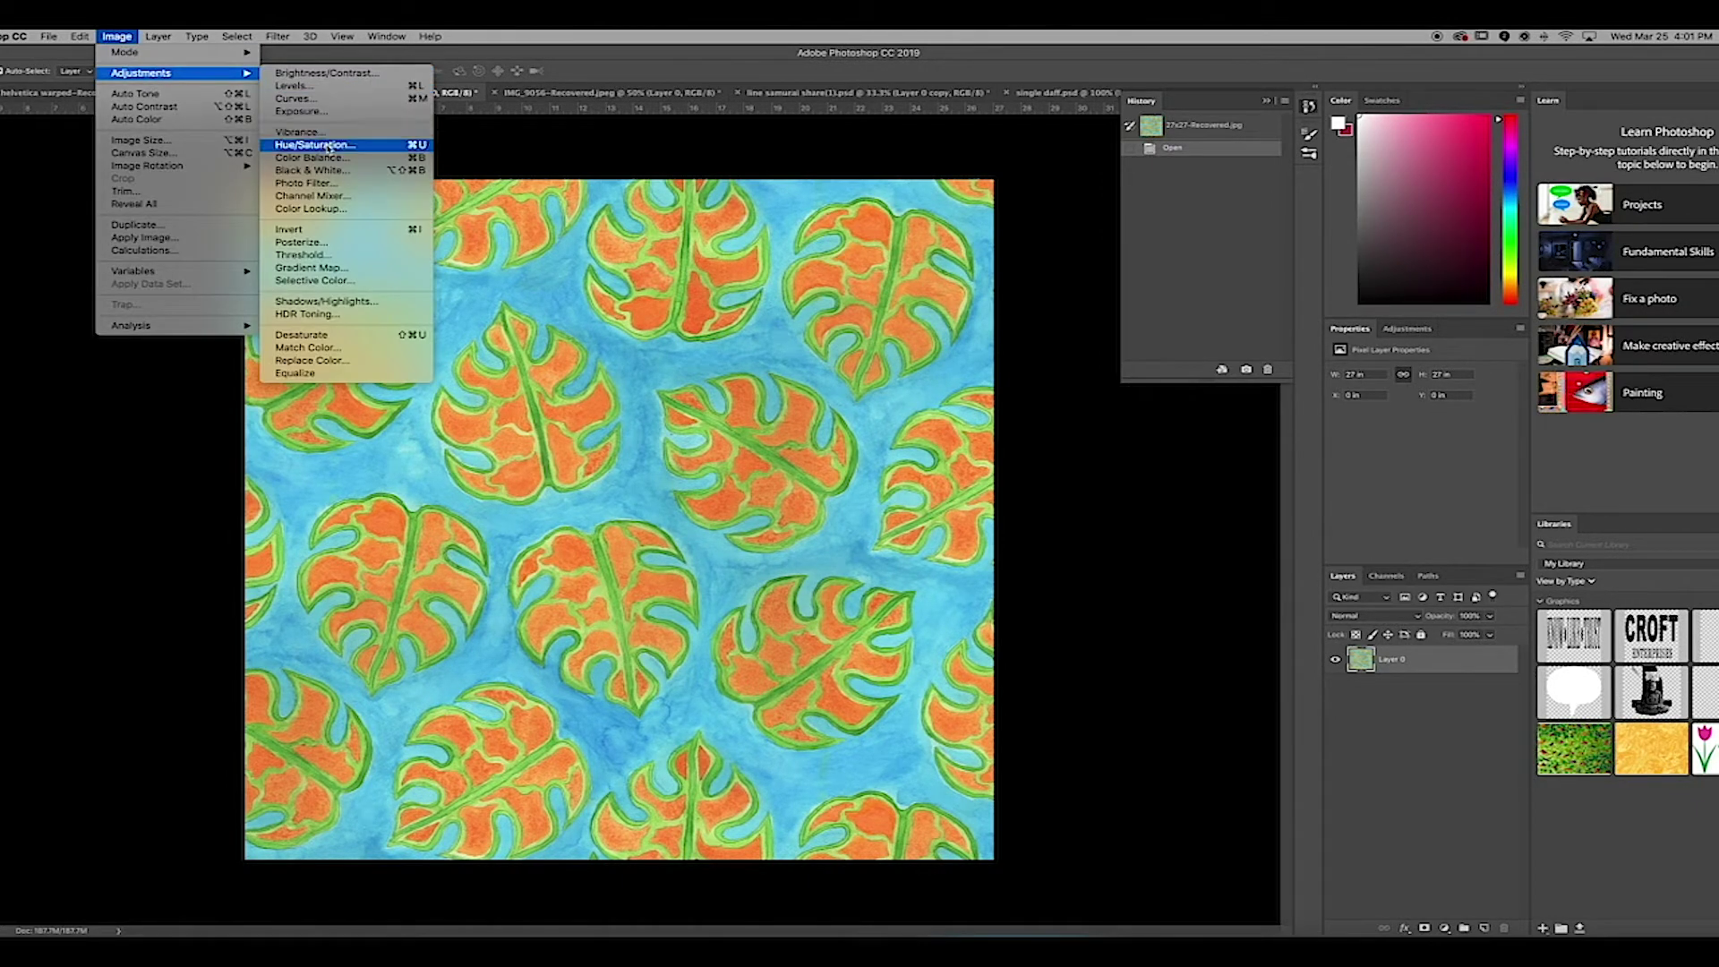
{"action": "left_click", "coordinate": [329, 146]}
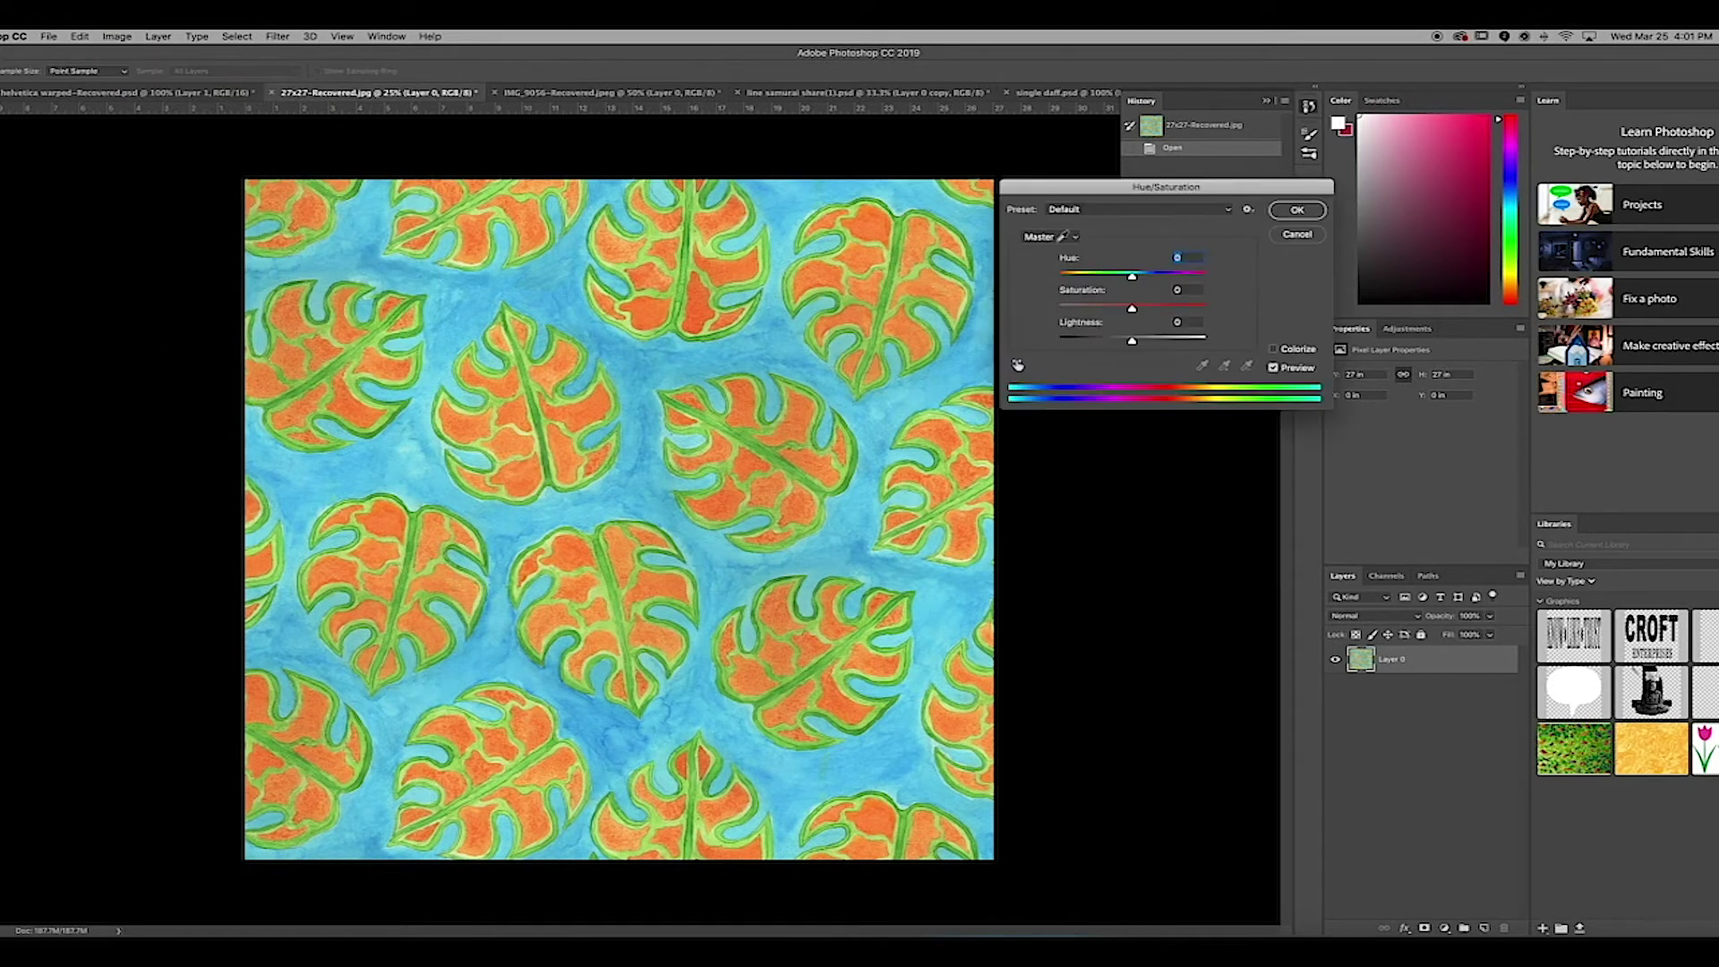
{"action": "left_click", "coordinate": [1075, 240]}
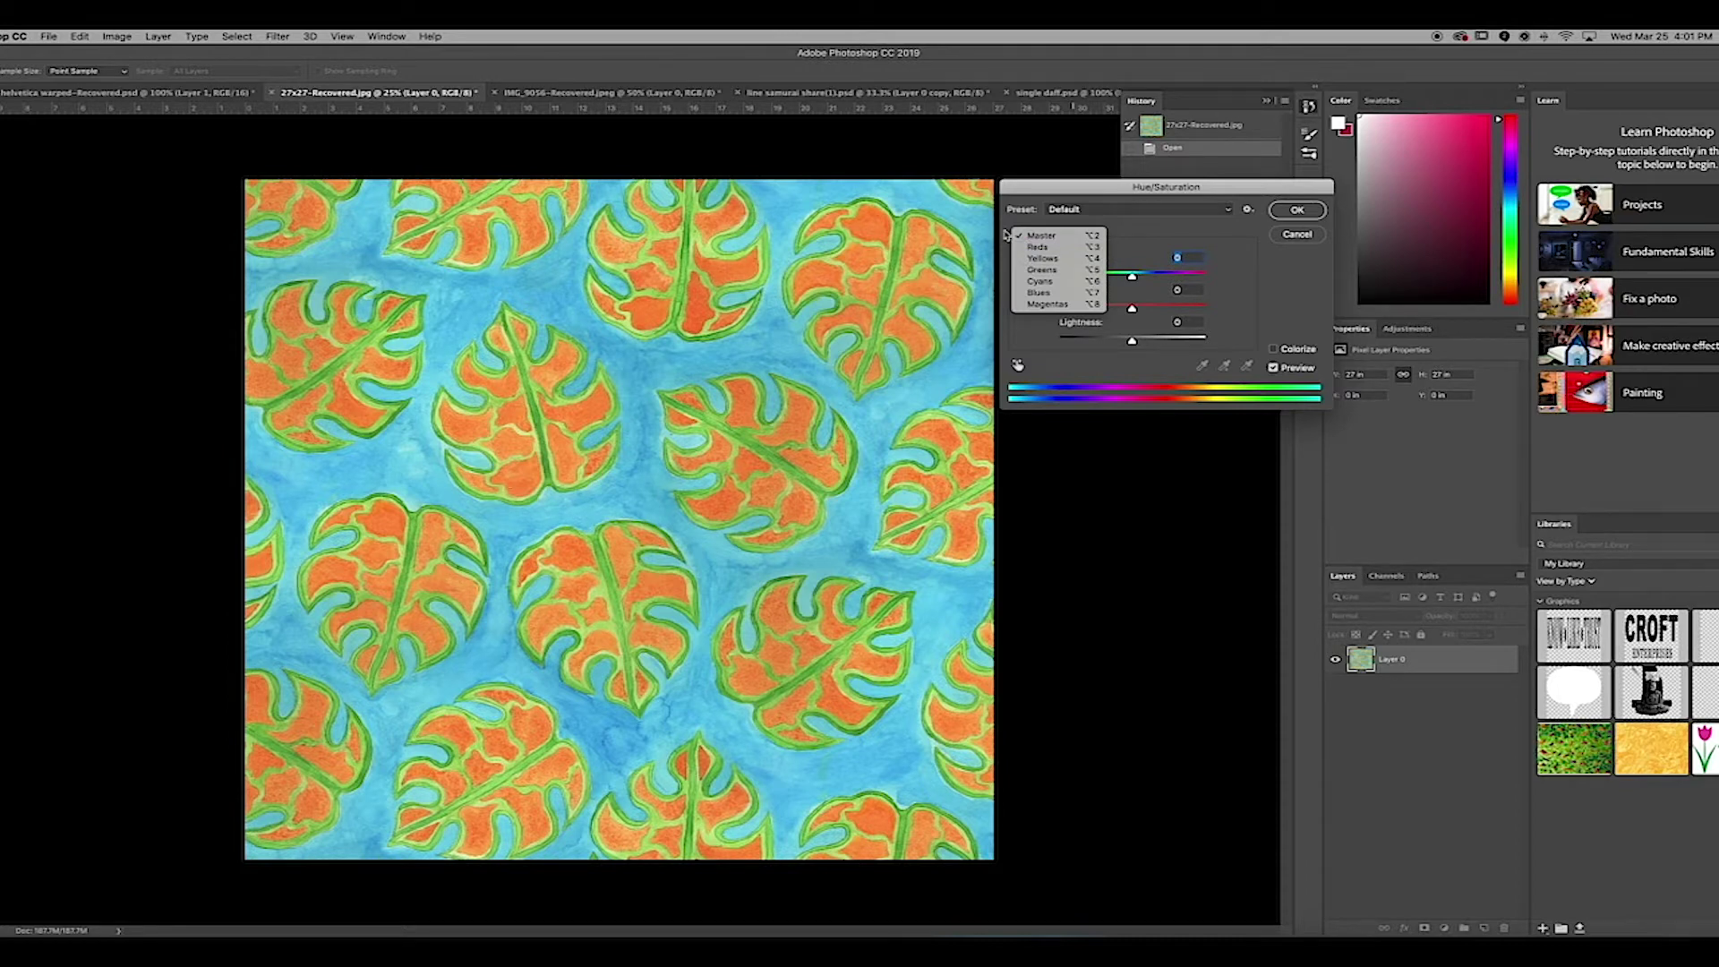
{"action": "left_click", "coordinate": [1037, 246]}
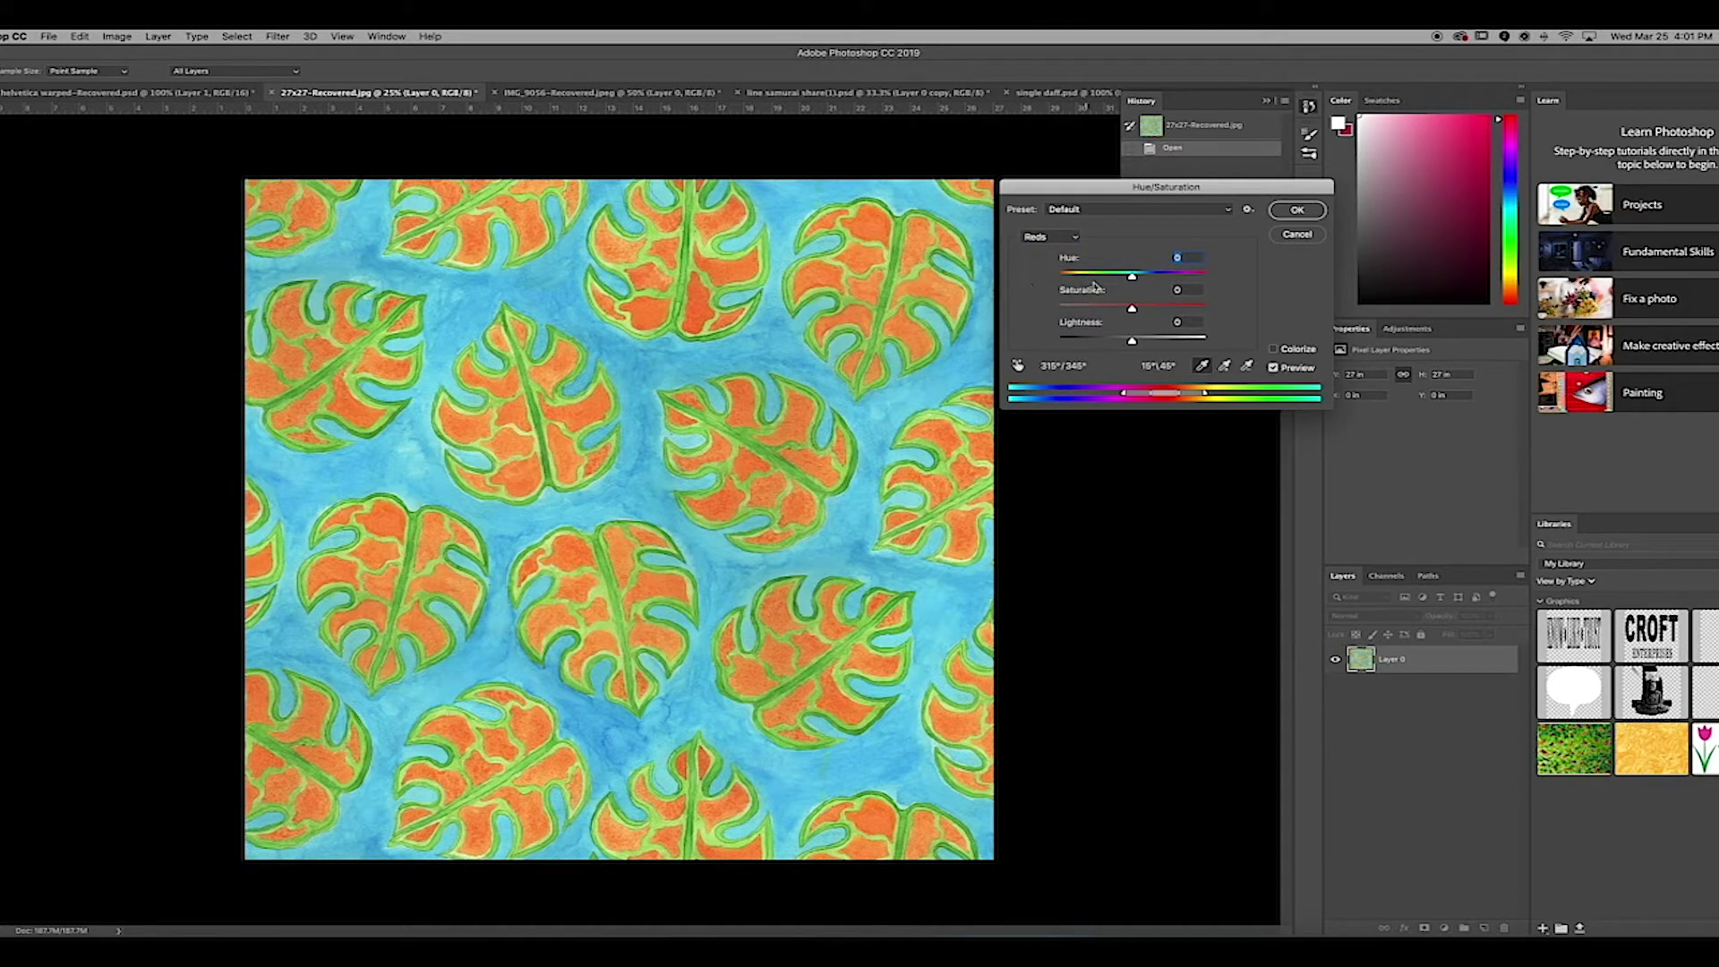
{"action": "left_click_drag", "start_coordinate": [1133, 280], "coordinate": [1063, 278]}
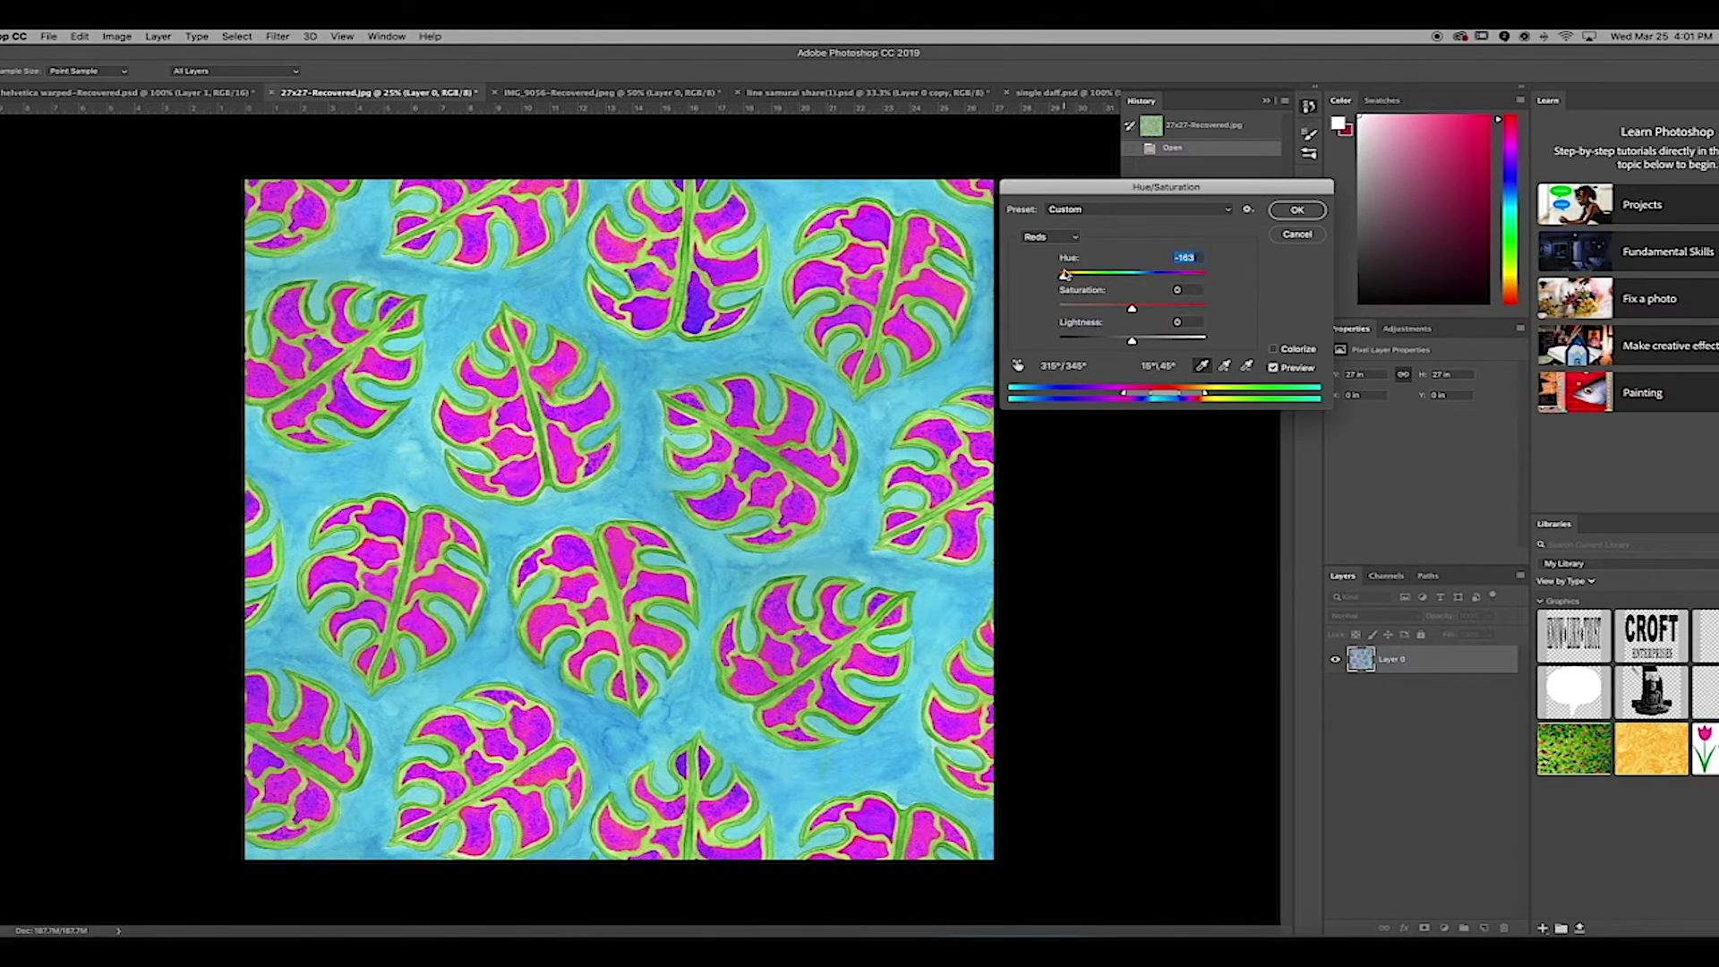
{"action": "left_click", "coordinate": [1297, 211]}
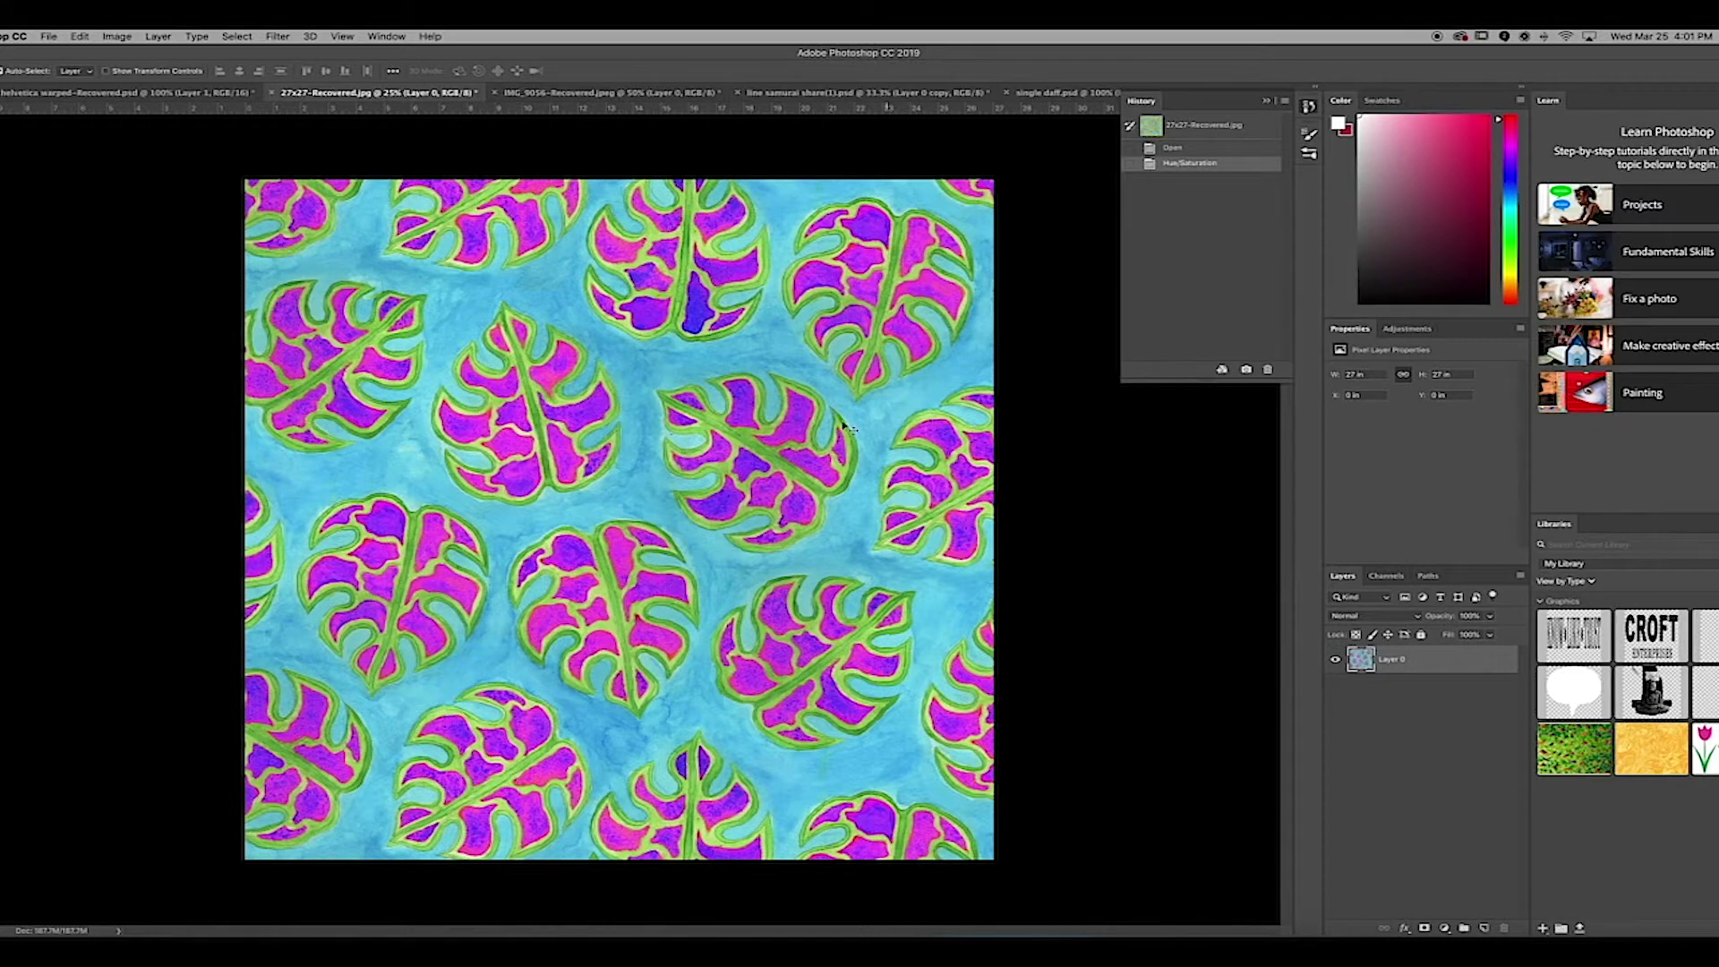
{"action": "key", "text": "super+u"}
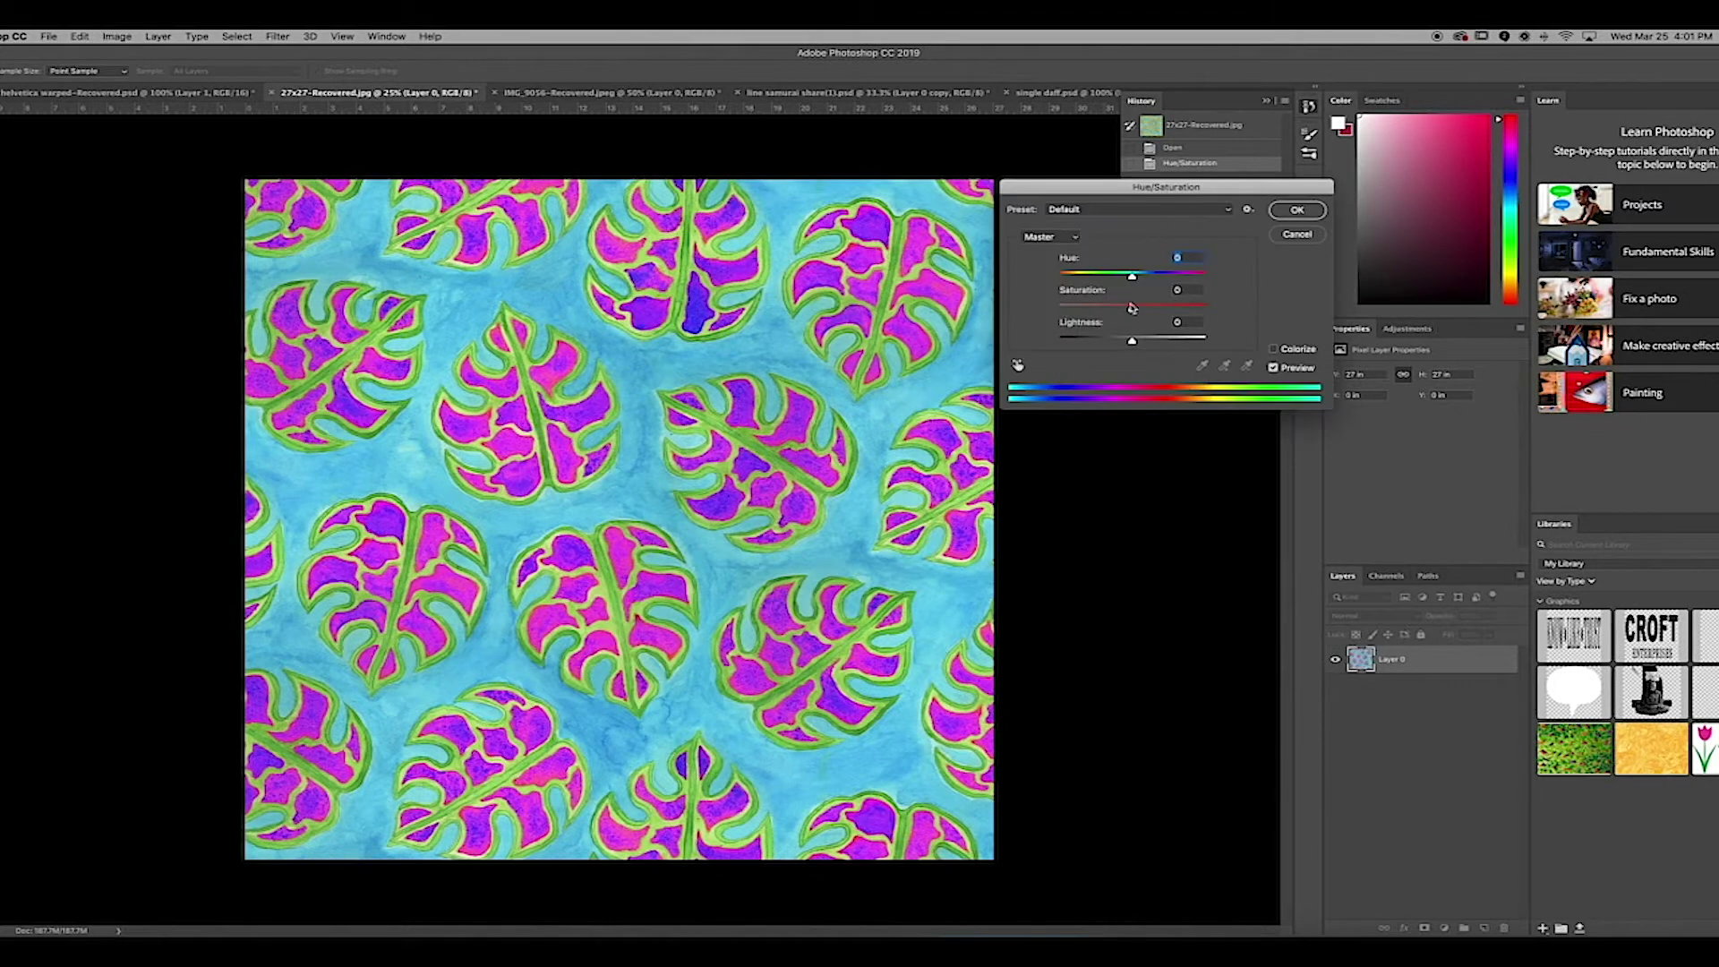
{"action": "left_click", "coordinate": [1065, 238]}
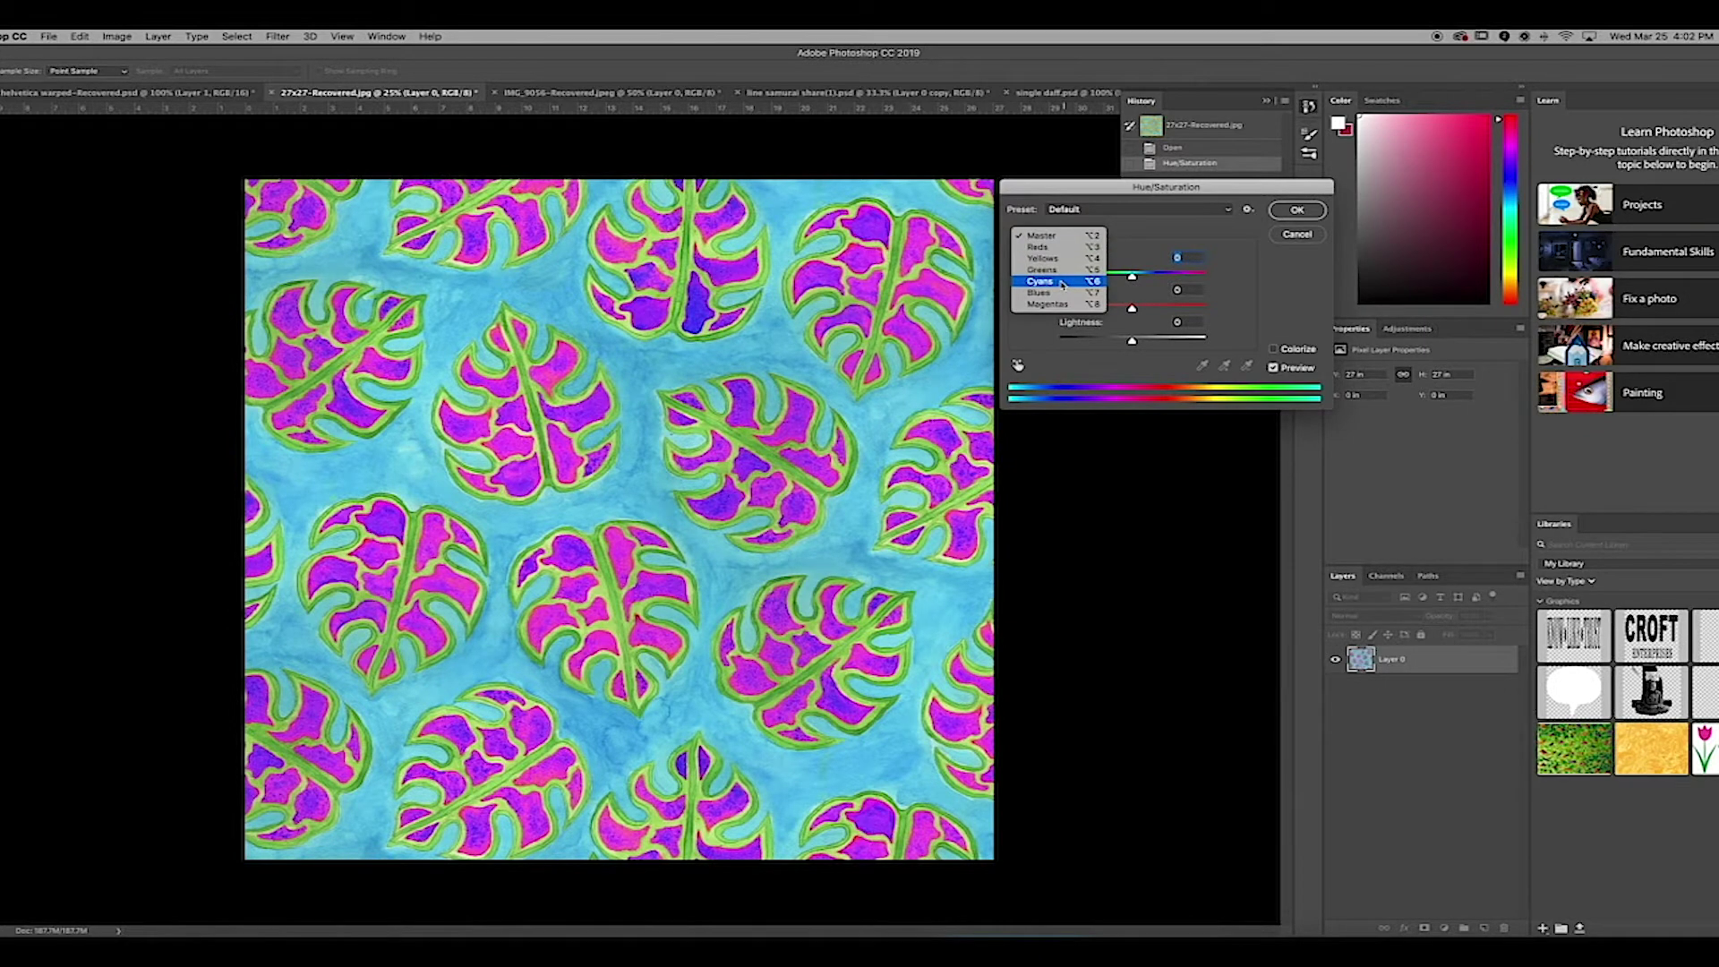
{"action": "left_click", "coordinate": [1057, 292]}
{"action": "mouse_move", "coordinate": [1135, 280]}
{"action": "left_mouse_down"}
{"action": "mouse_move", "coordinate": [1179, 277]}
{"action": "mouse_move", "coordinate": [1036, 271]}
{"action": "mouse_move", "coordinate": [1167, 274]}
{"action": "left_mouse_up"}
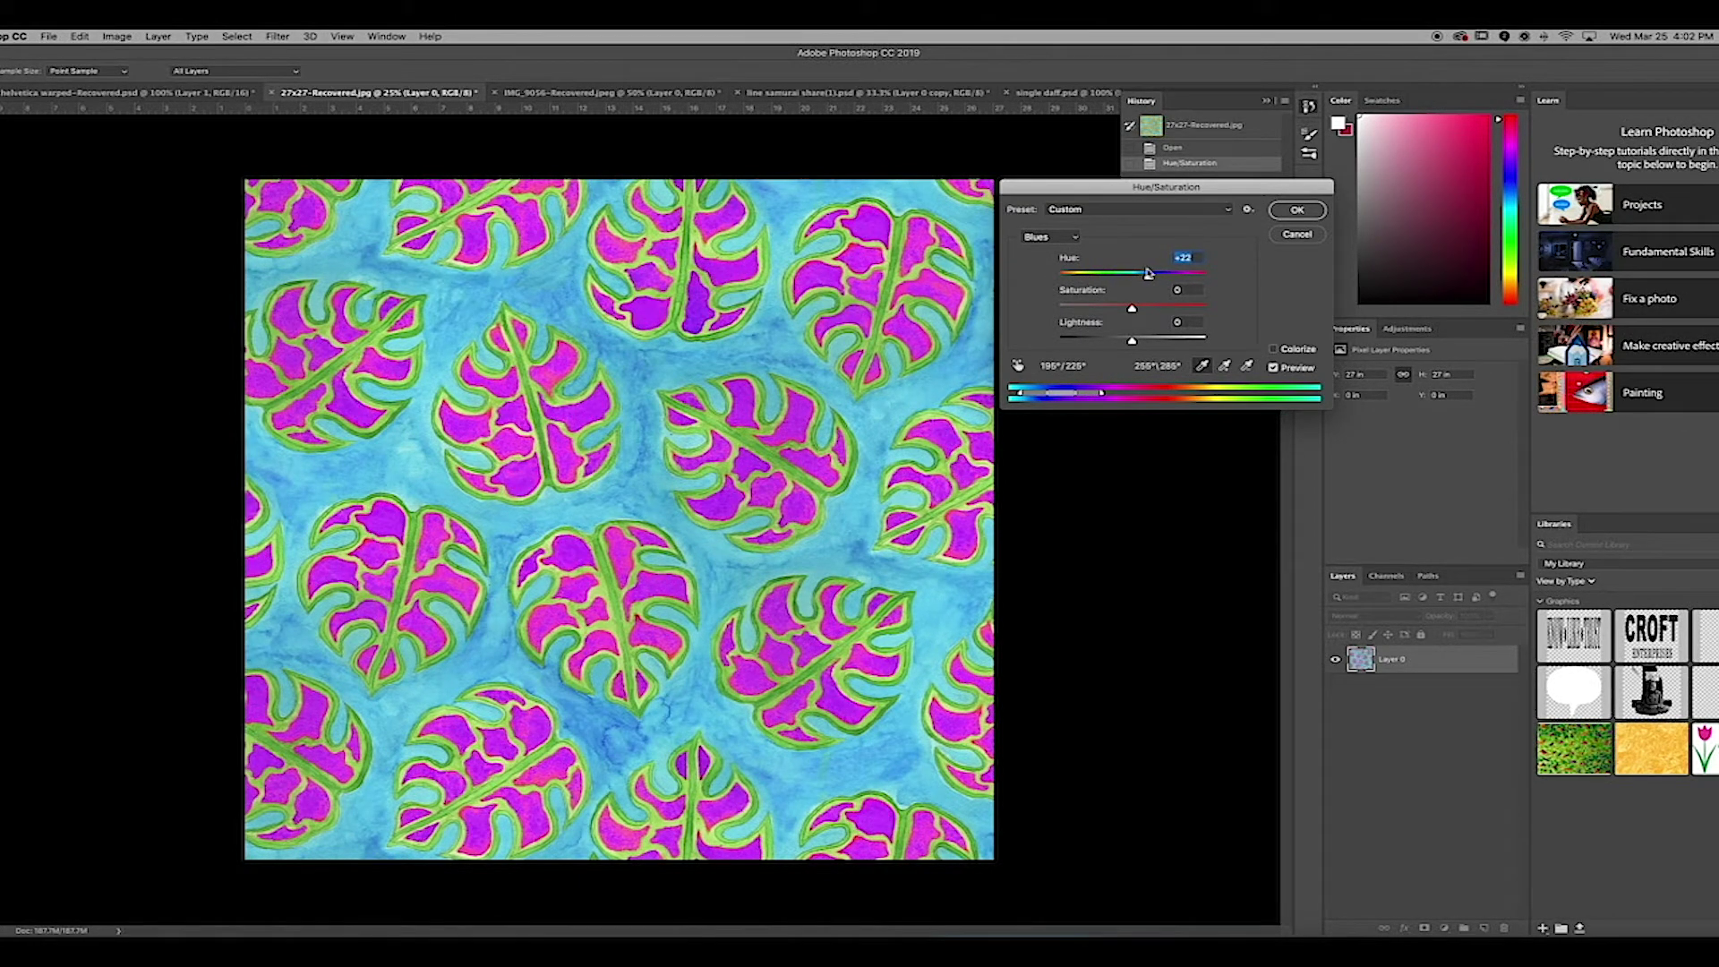
{"action": "left_click", "coordinate": [1285, 235]}
- Apply a Hue/Saturation adjustment to the pattern's Cyans with hue +2 and saturation +52
{"action": "key", "text": "super+u"}
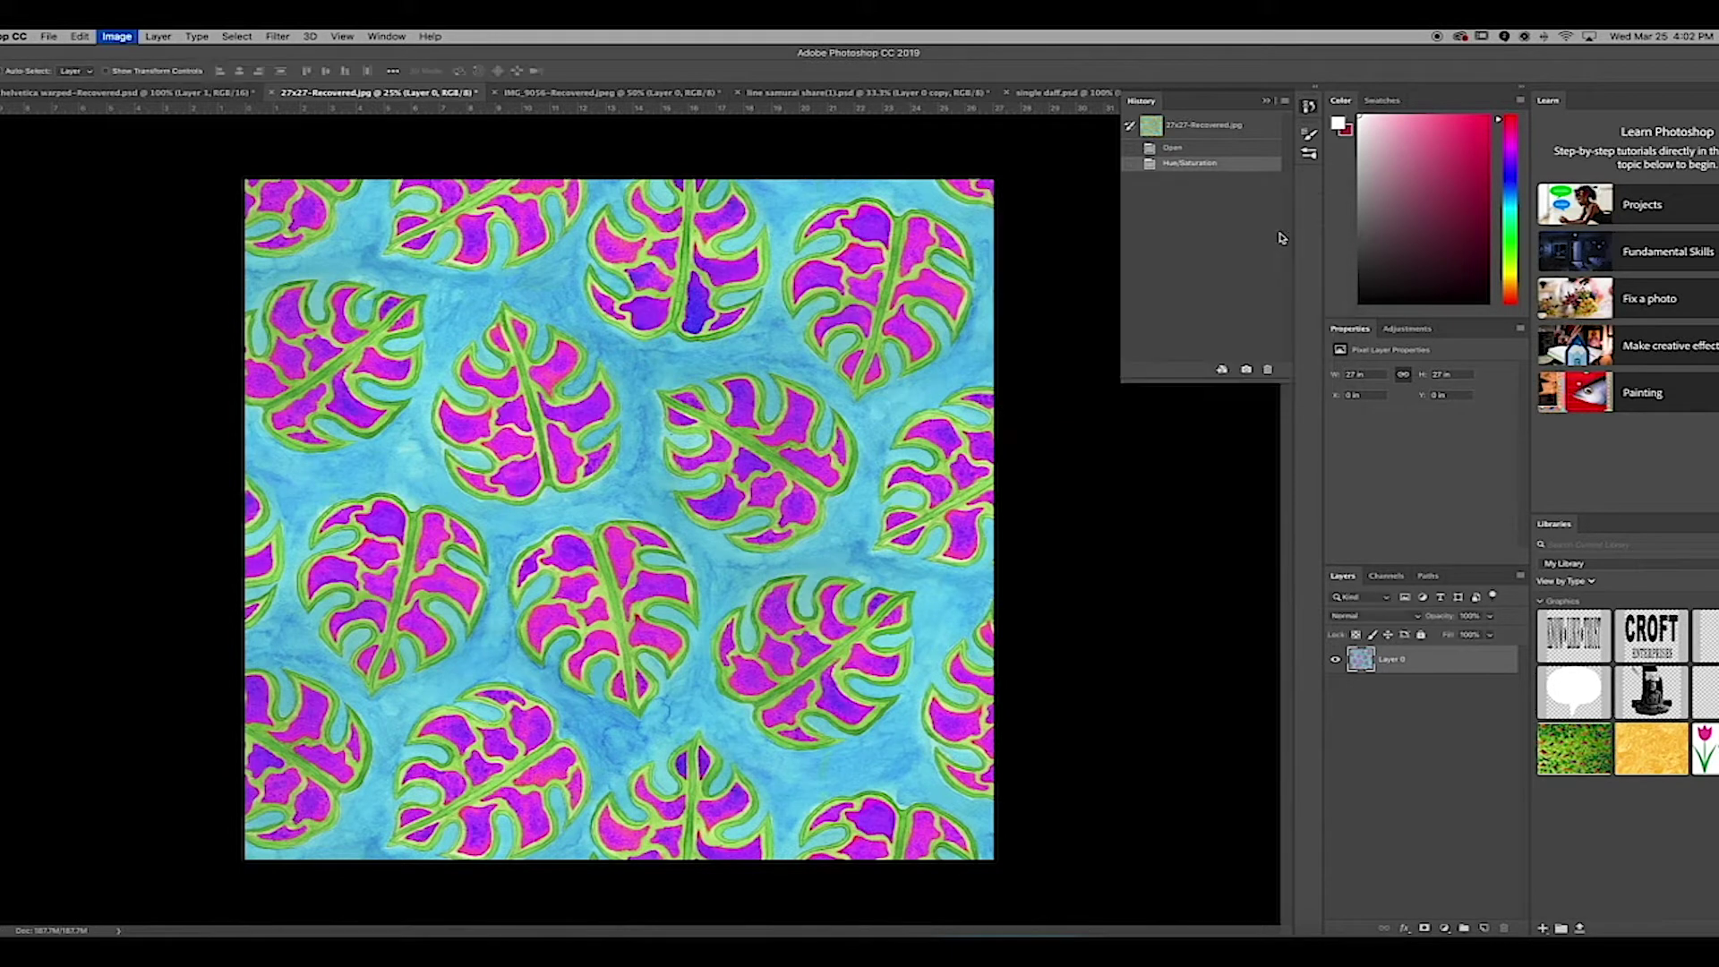
{"action": "left_click", "coordinate": [1040, 238]}
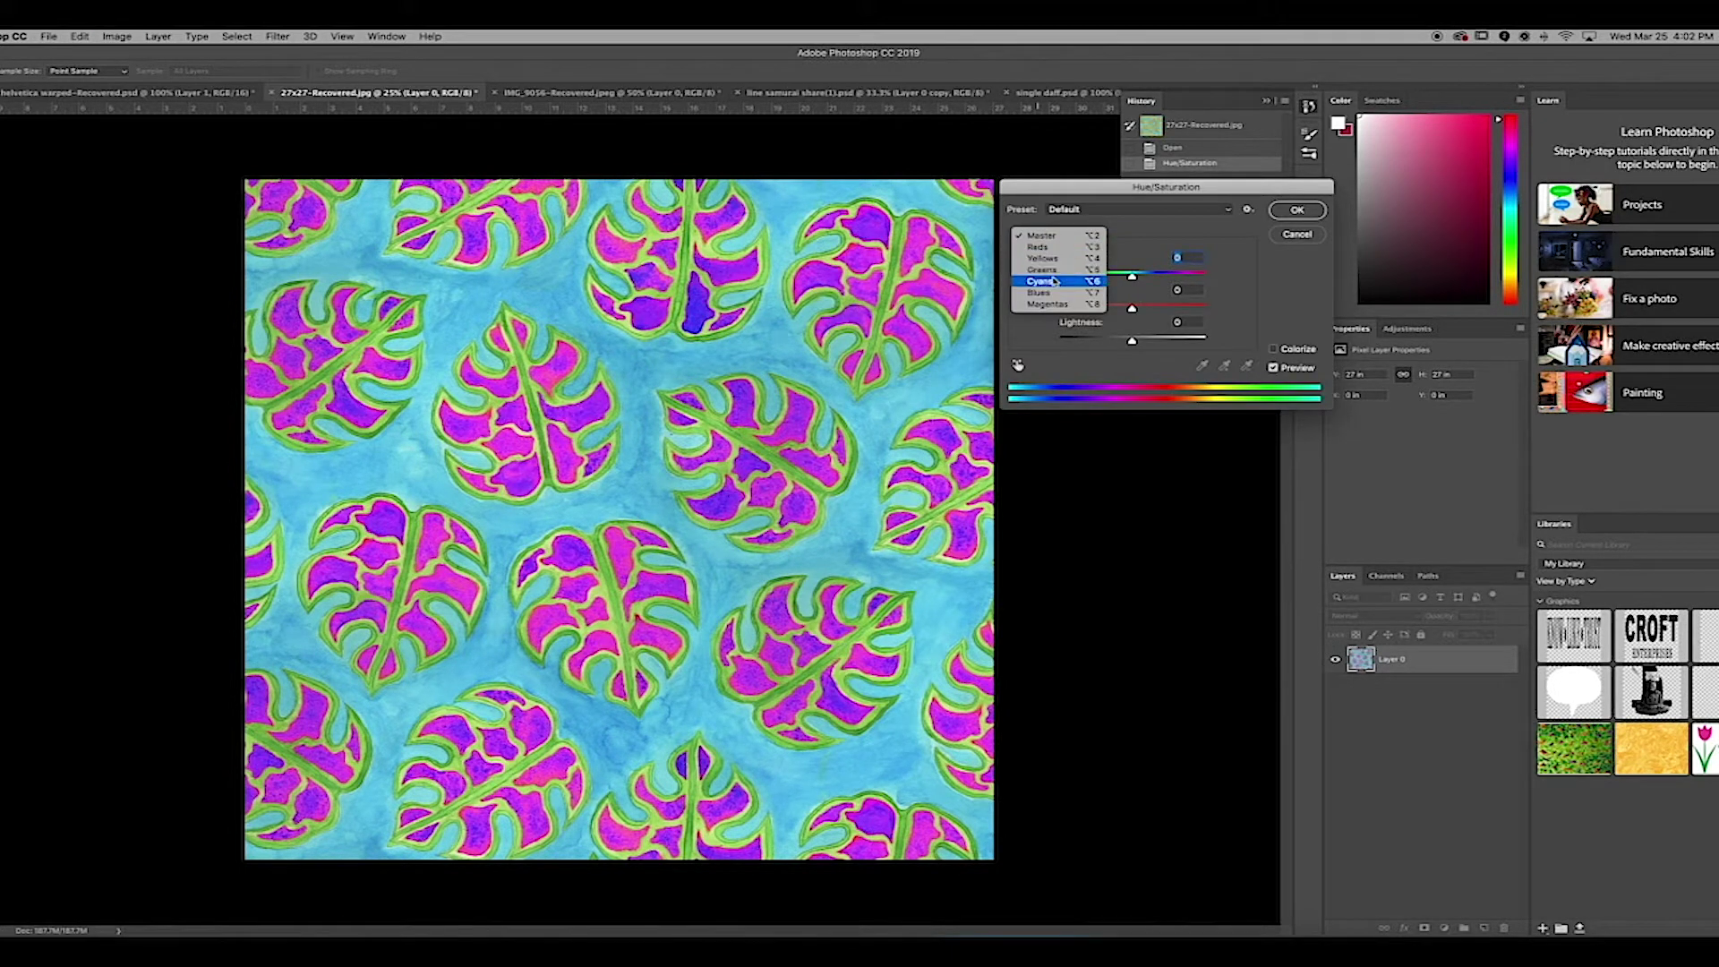
{"action": "left_click", "coordinate": [1053, 281]}
{"action": "mouse_move", "coordinate": [1133, 275]}
{"action": "left_mouse_down"}
{"action": "mouse_move", "coordinate": [1212, 277]}
{"action": "mouse_move", "coordinate": [1072, 275]}
{"action": "mouse_move", "coordinate": [1135, 270]}
{"action": "left_mouse_up"}
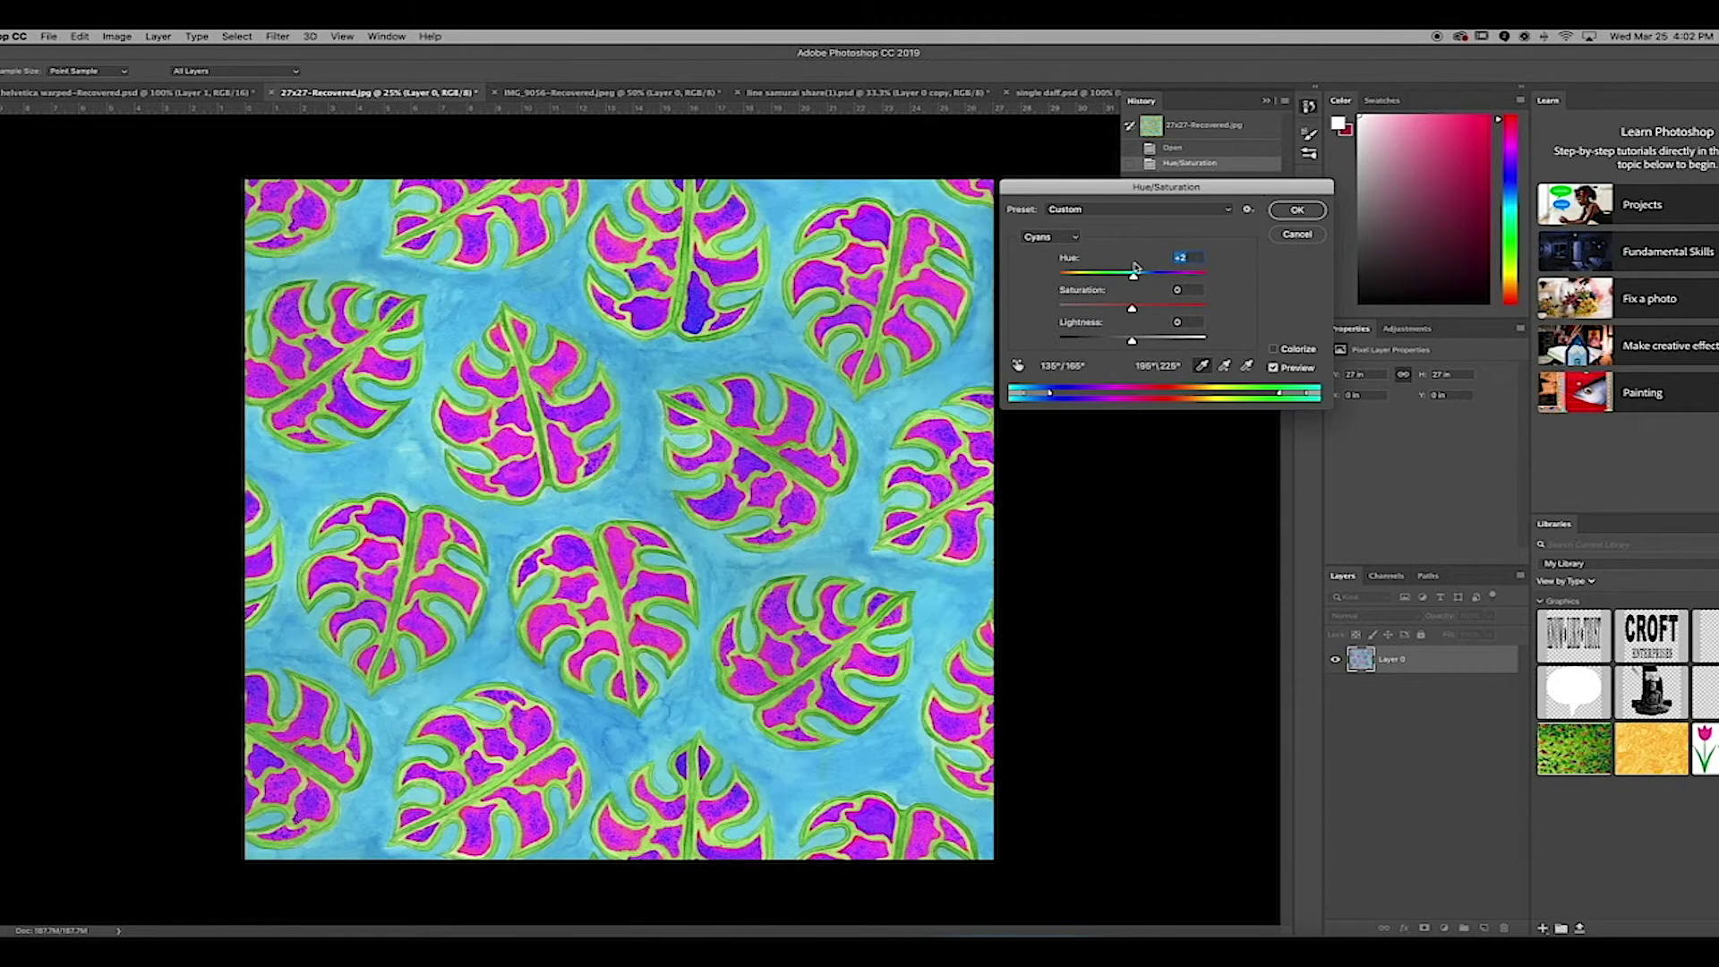
{"action": "left_click", "coordinate": [1172, 309]}
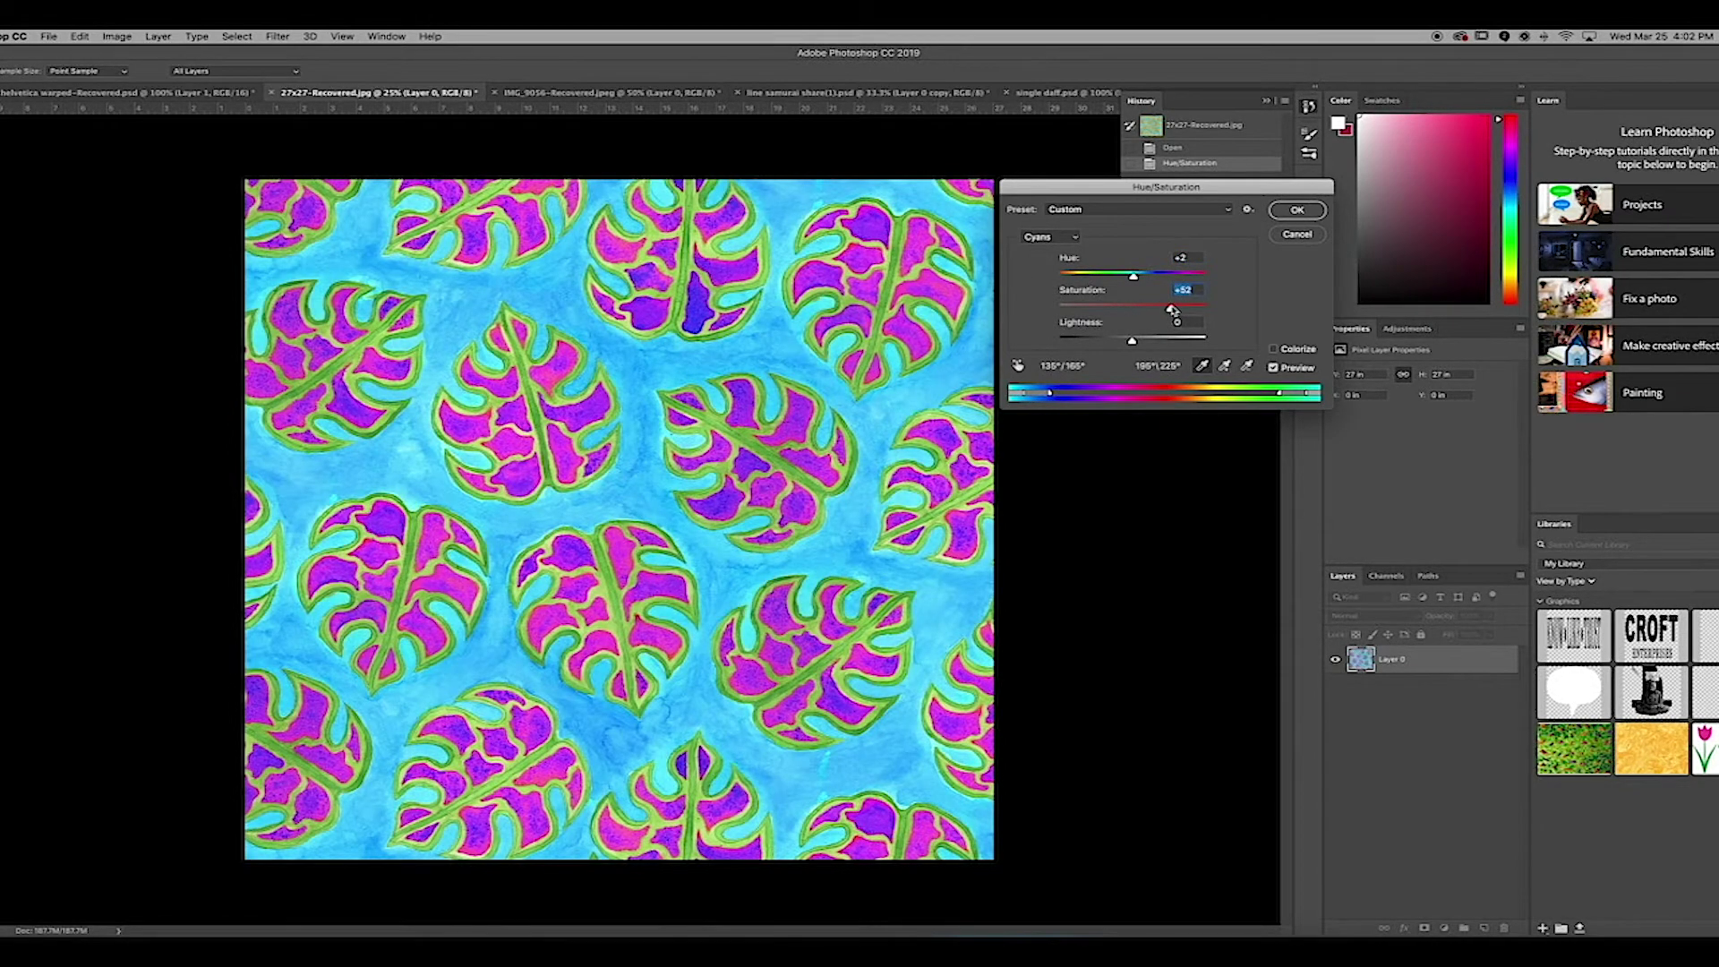
{"action": "left_click", "coordinate": [1284, 213]}
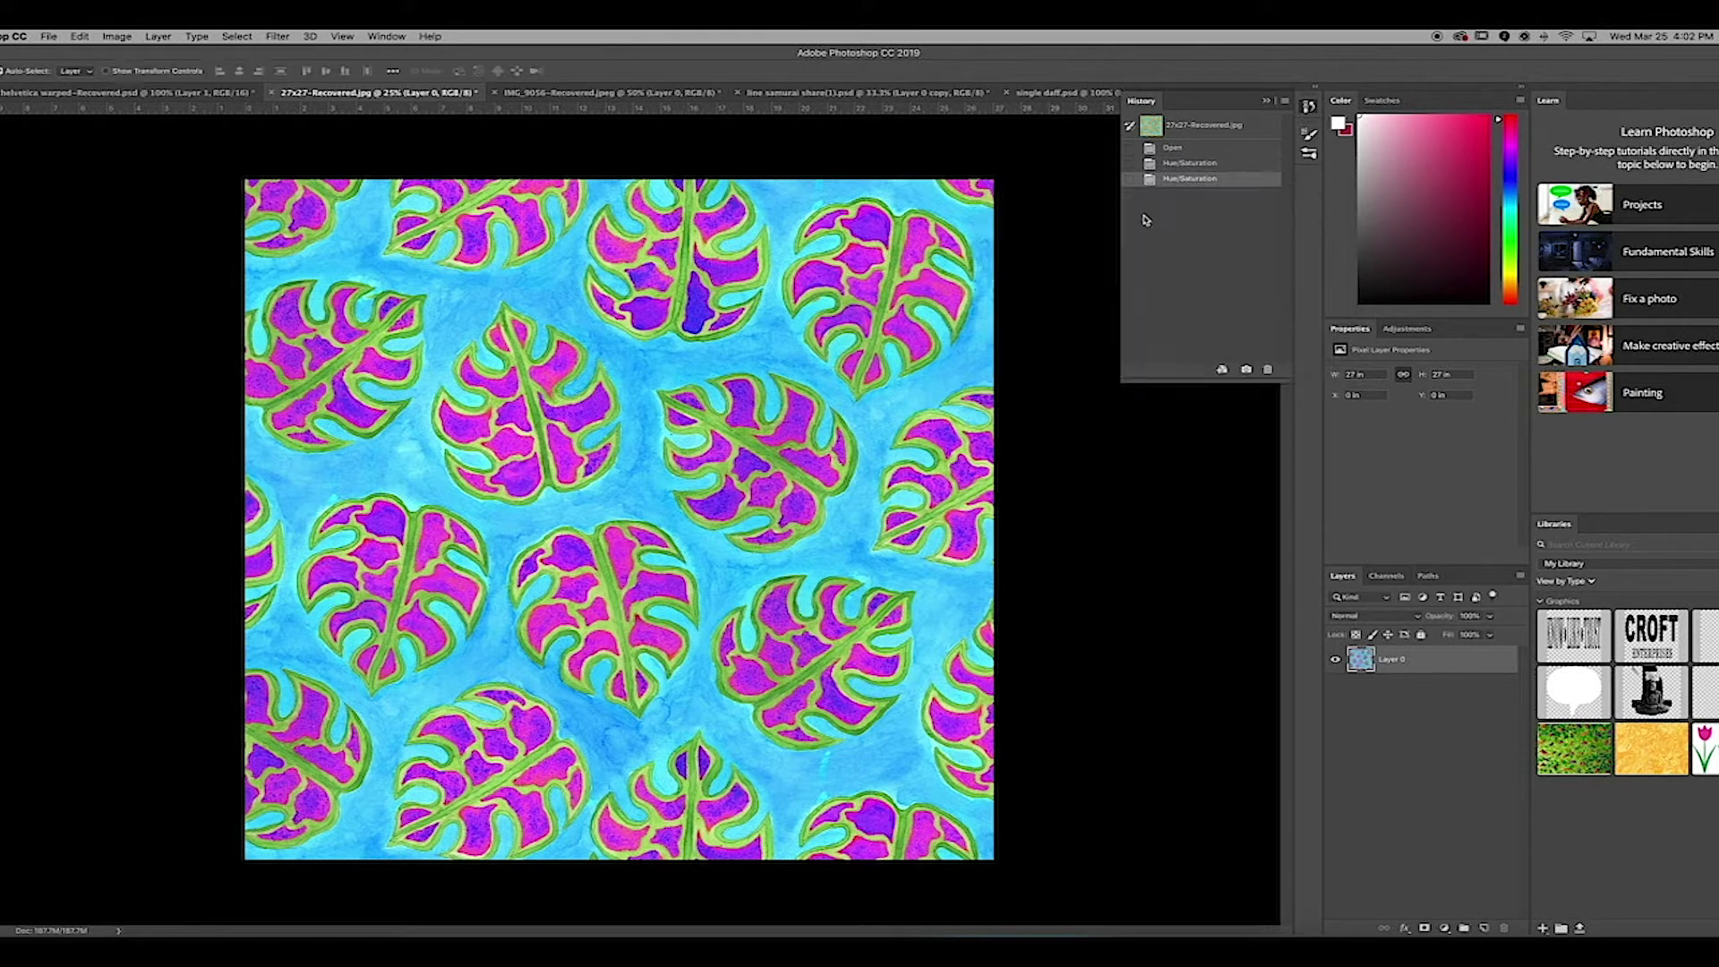
- Save the recolored pattern as a Photoshop file named "banana leaf print" in the Design folder
{"action": "key", "text": "super+shift+s"}
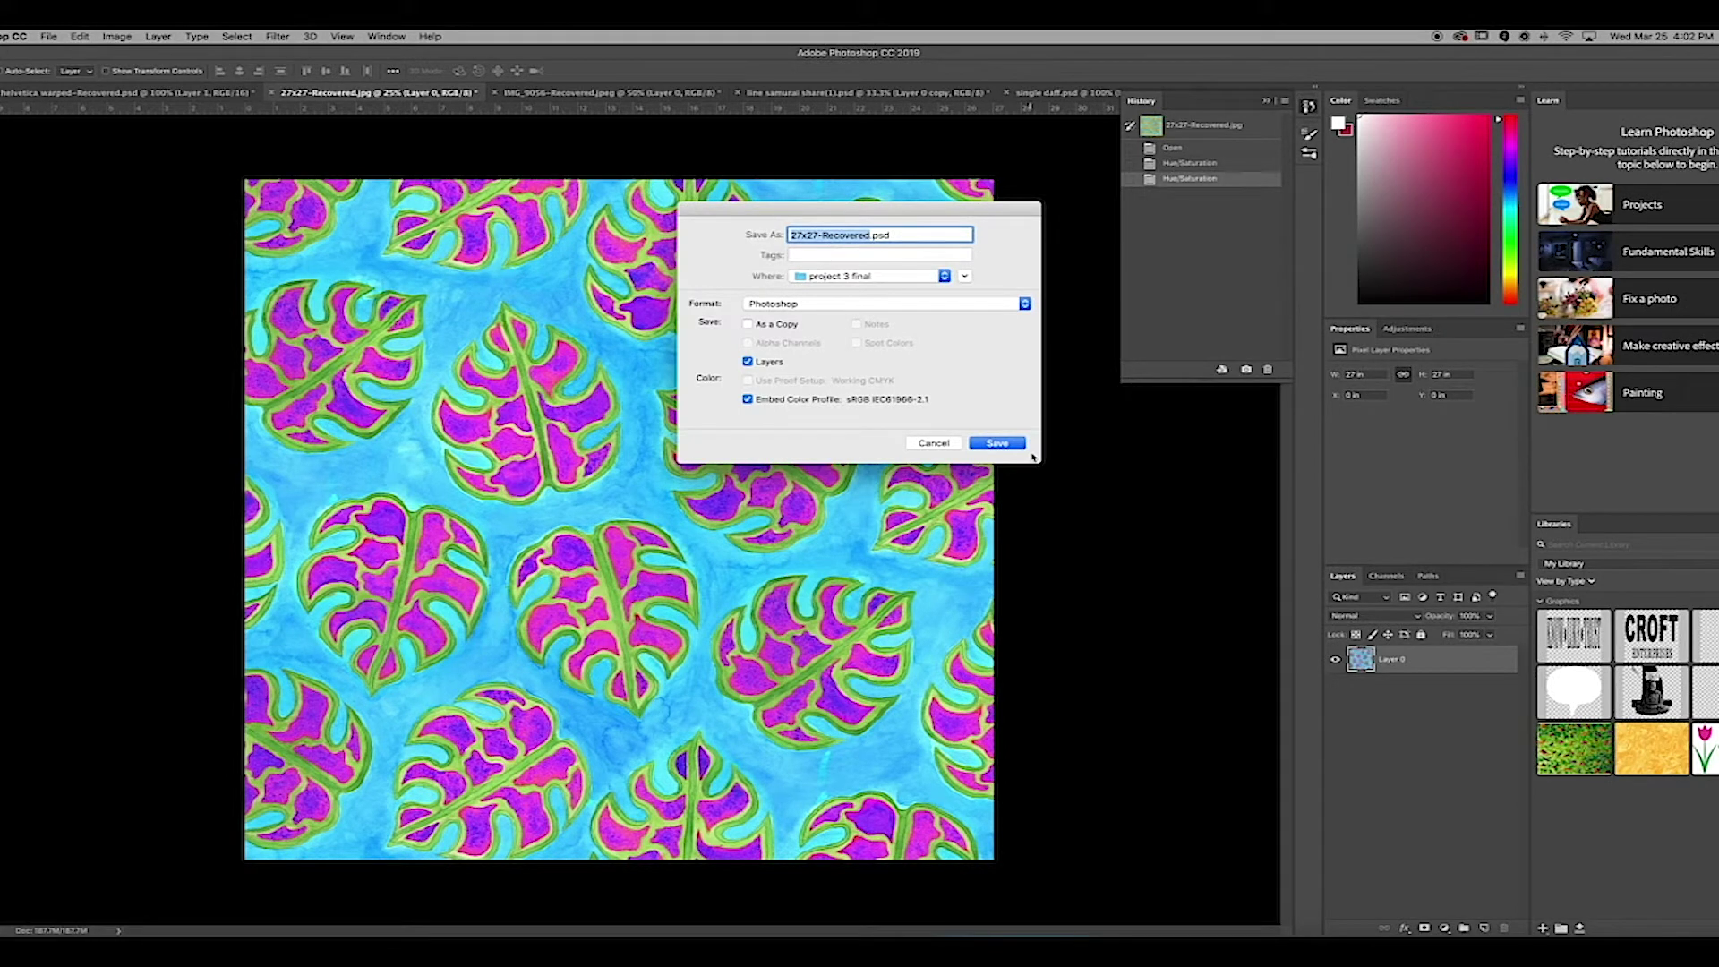
{"action": "type", "text": "banana leaf print"}
{"action": "left_click", "coordinate": [902, 280]}
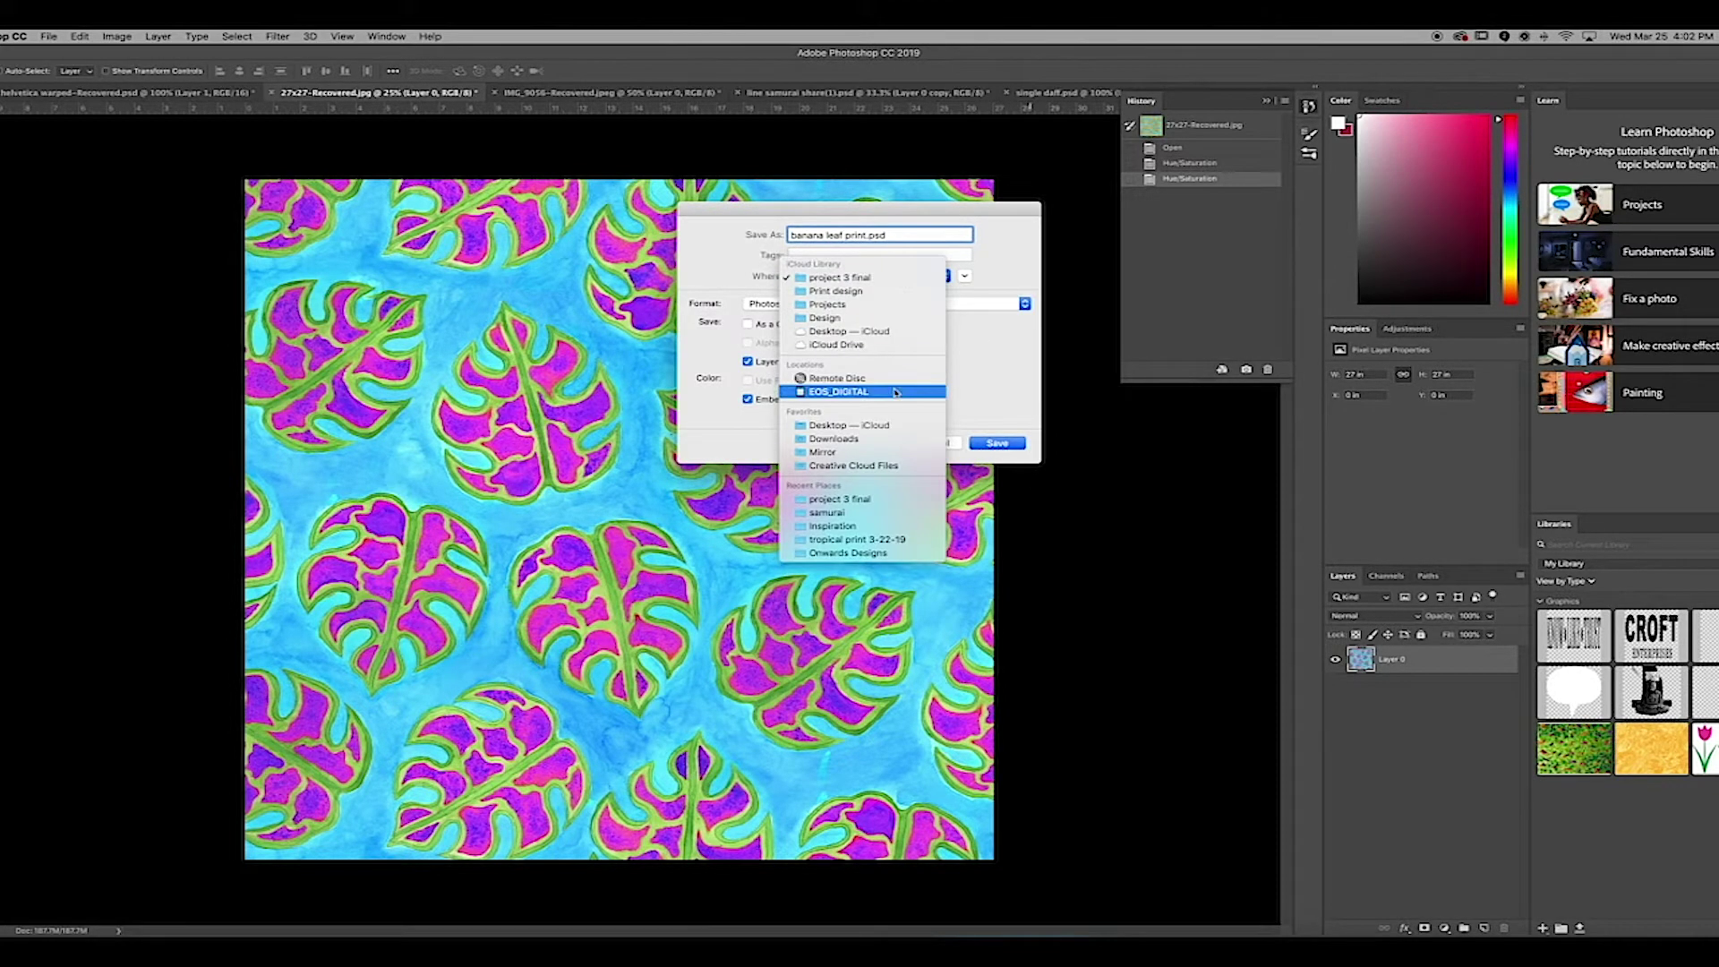
{"action": "left_click", "coordinate": [868, 318]}
{"action": "left_click", "coordinate": [861, 277]}
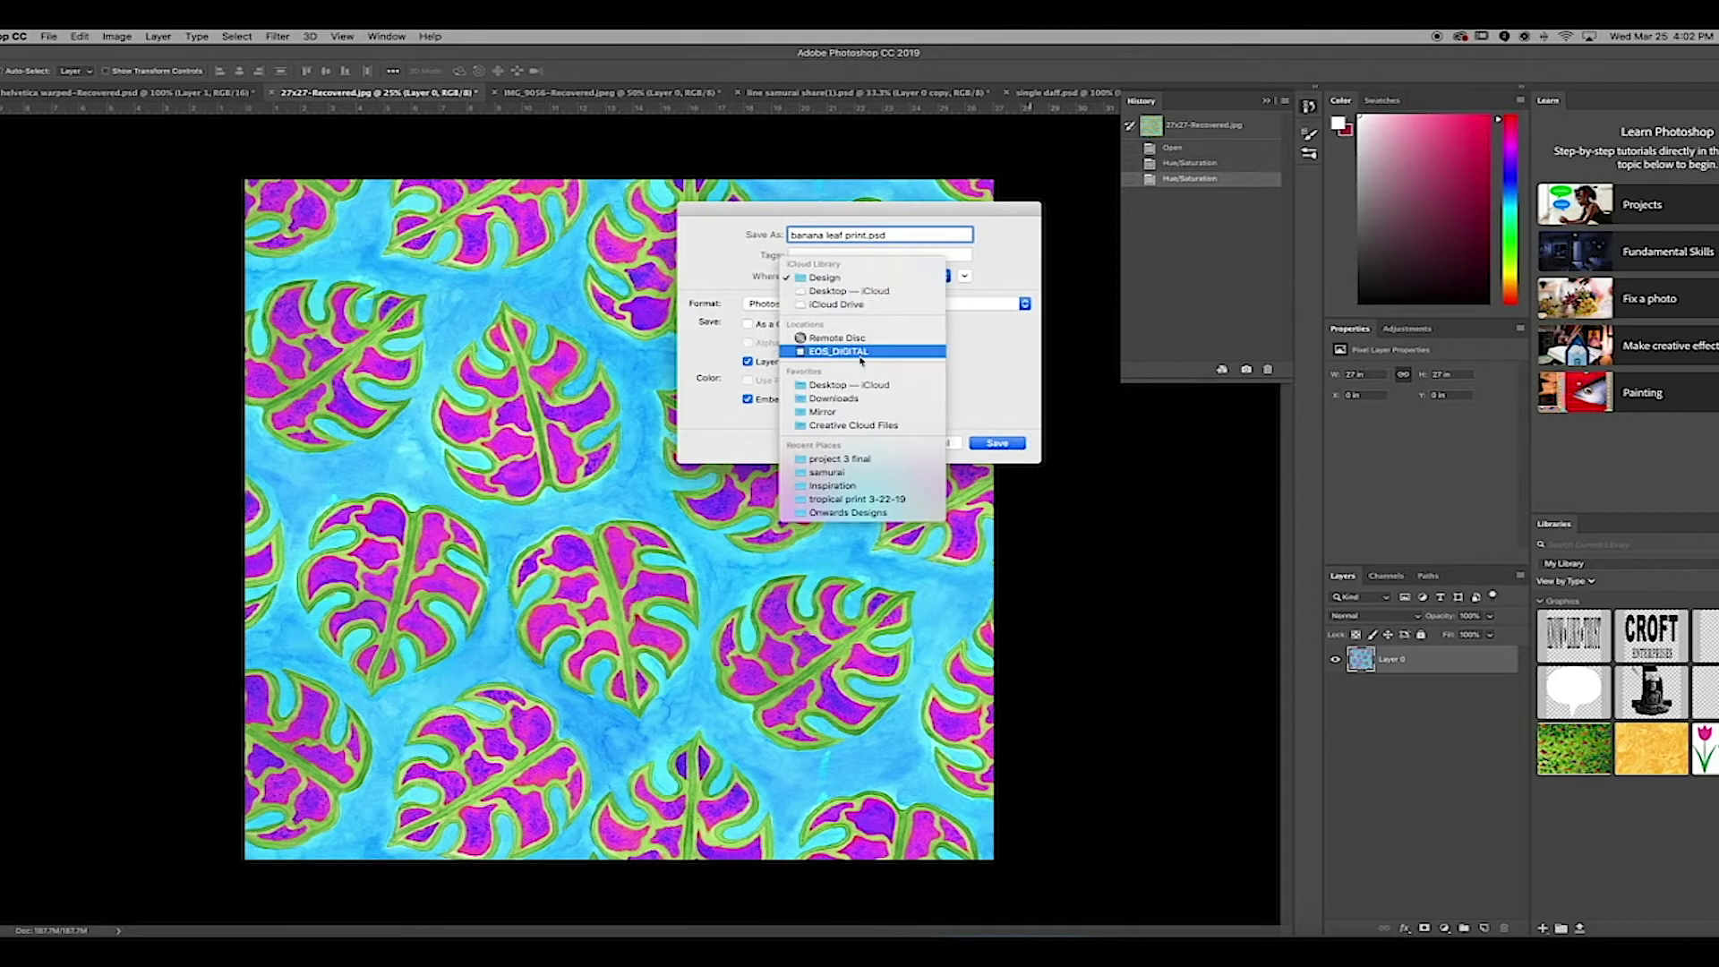
{"action": "left_click", "coordinate": [861, 386]}
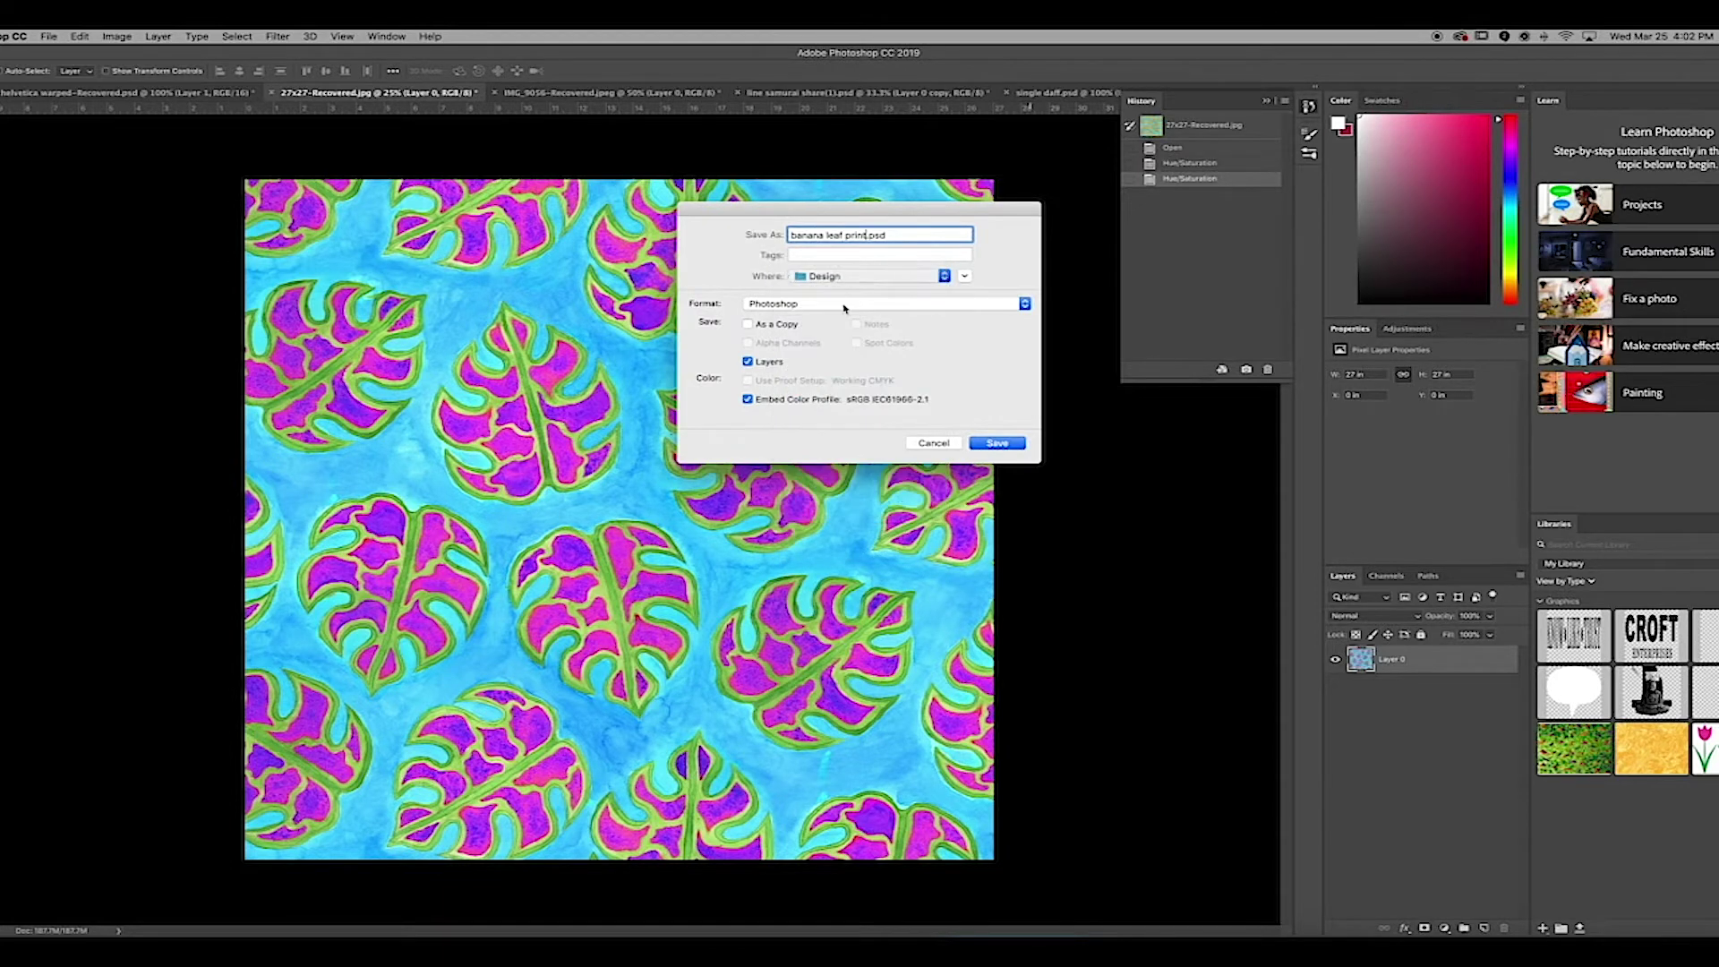
{"action": "left_click", "coordinate": [979, 444]}
{"action": "left_click", "coordinate": [1040, 430]}
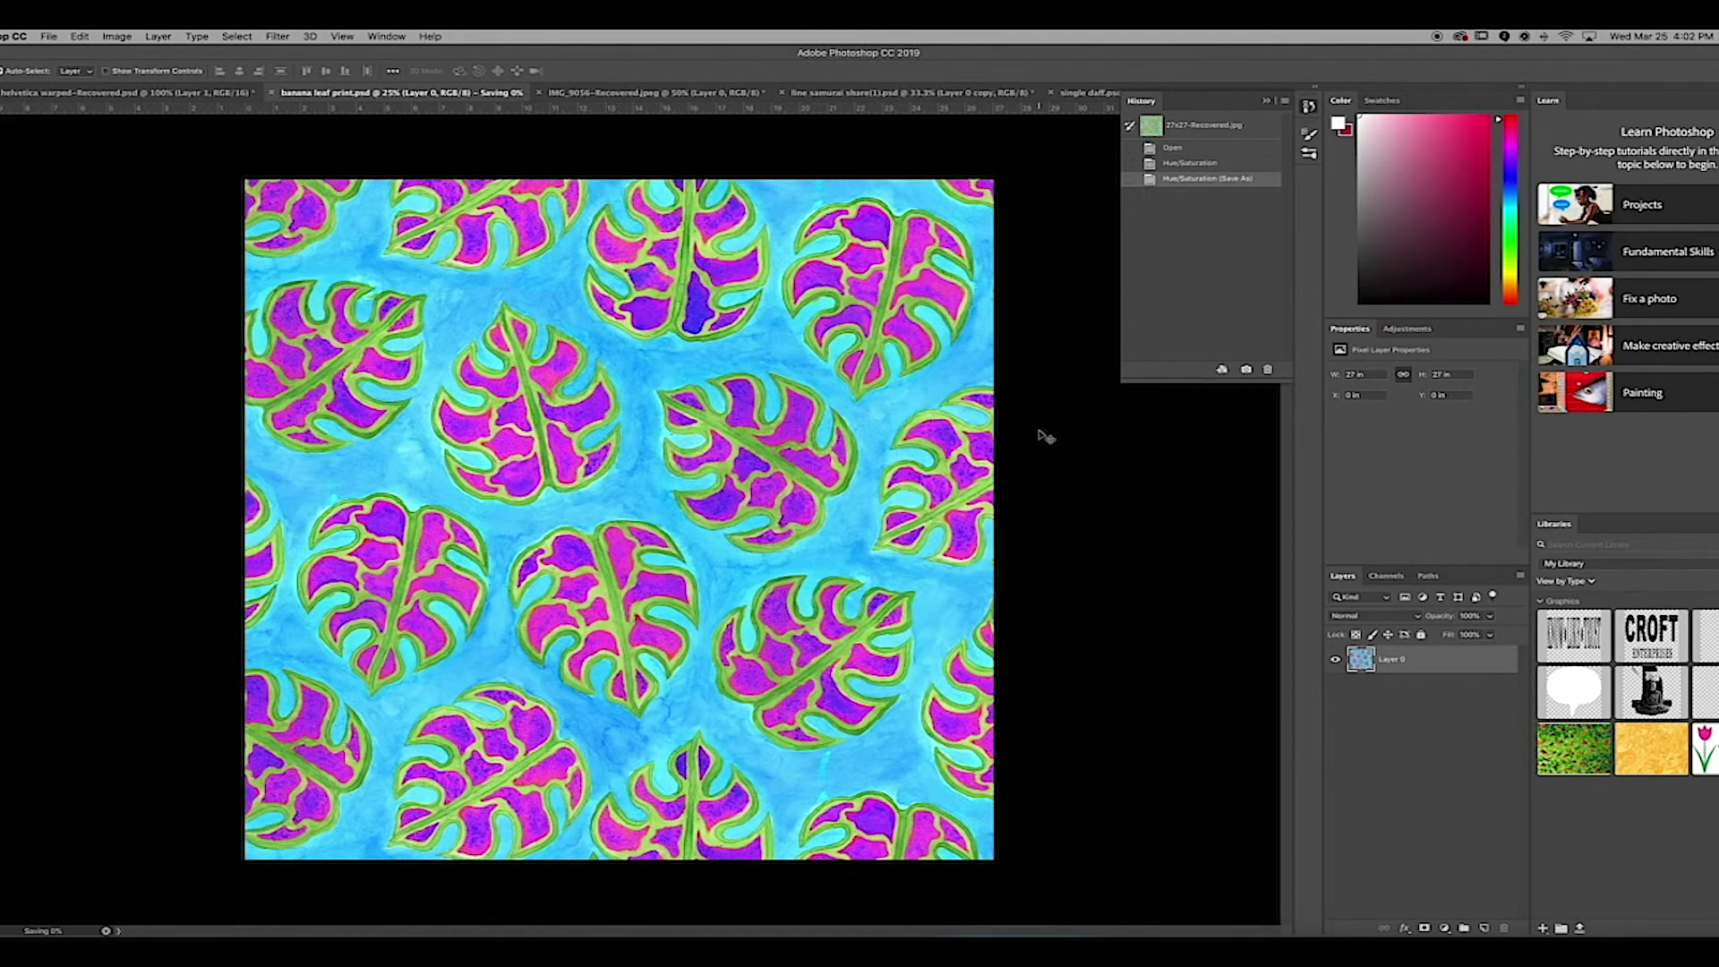
- Compare the original and recolored leaf pattern by switching between the opening and last Hue/Saturation history states, ending on the original
{"action": "left_click", "coordinate": [1180, 150]}
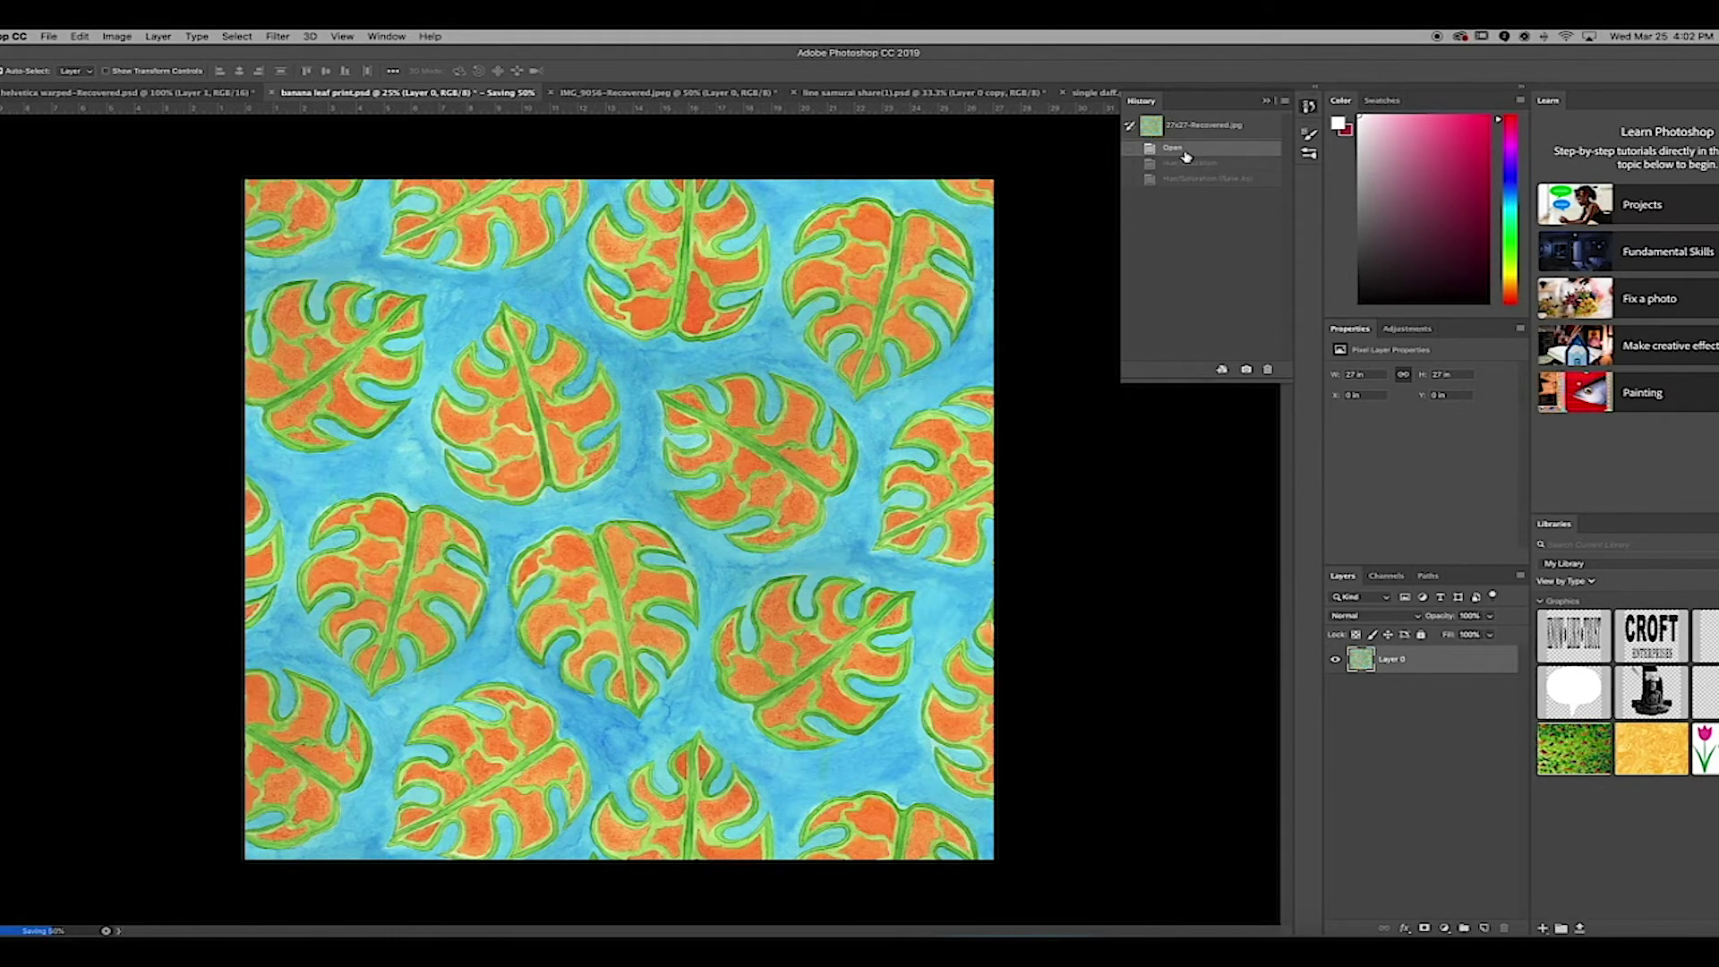
{"action": "left_click", "coordinate": [1185, 180]}
{"action": "left_click", "coordinate": [1180, 149]}
{"action": "left_click", "coordinate": [1191, 177]}
{"action": "left_click", "coordinate": [1181, 150]}
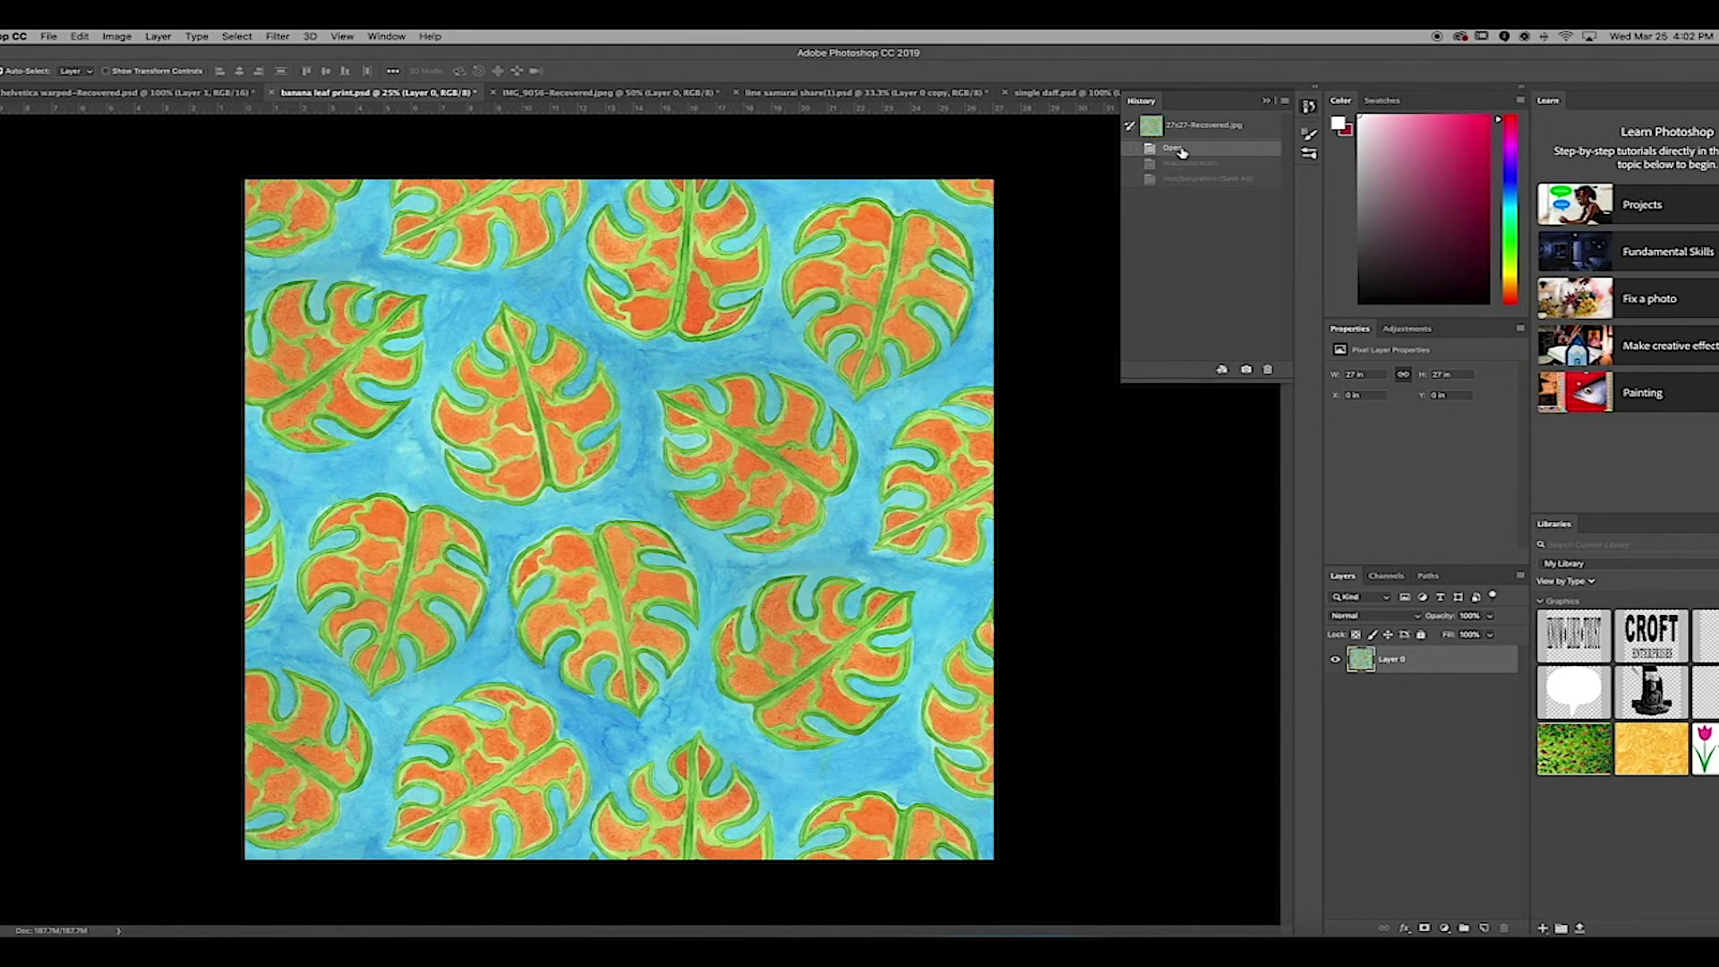
- Switch to the open cat photo document
{"action": "left_click", "coordinate": [625, 94]}
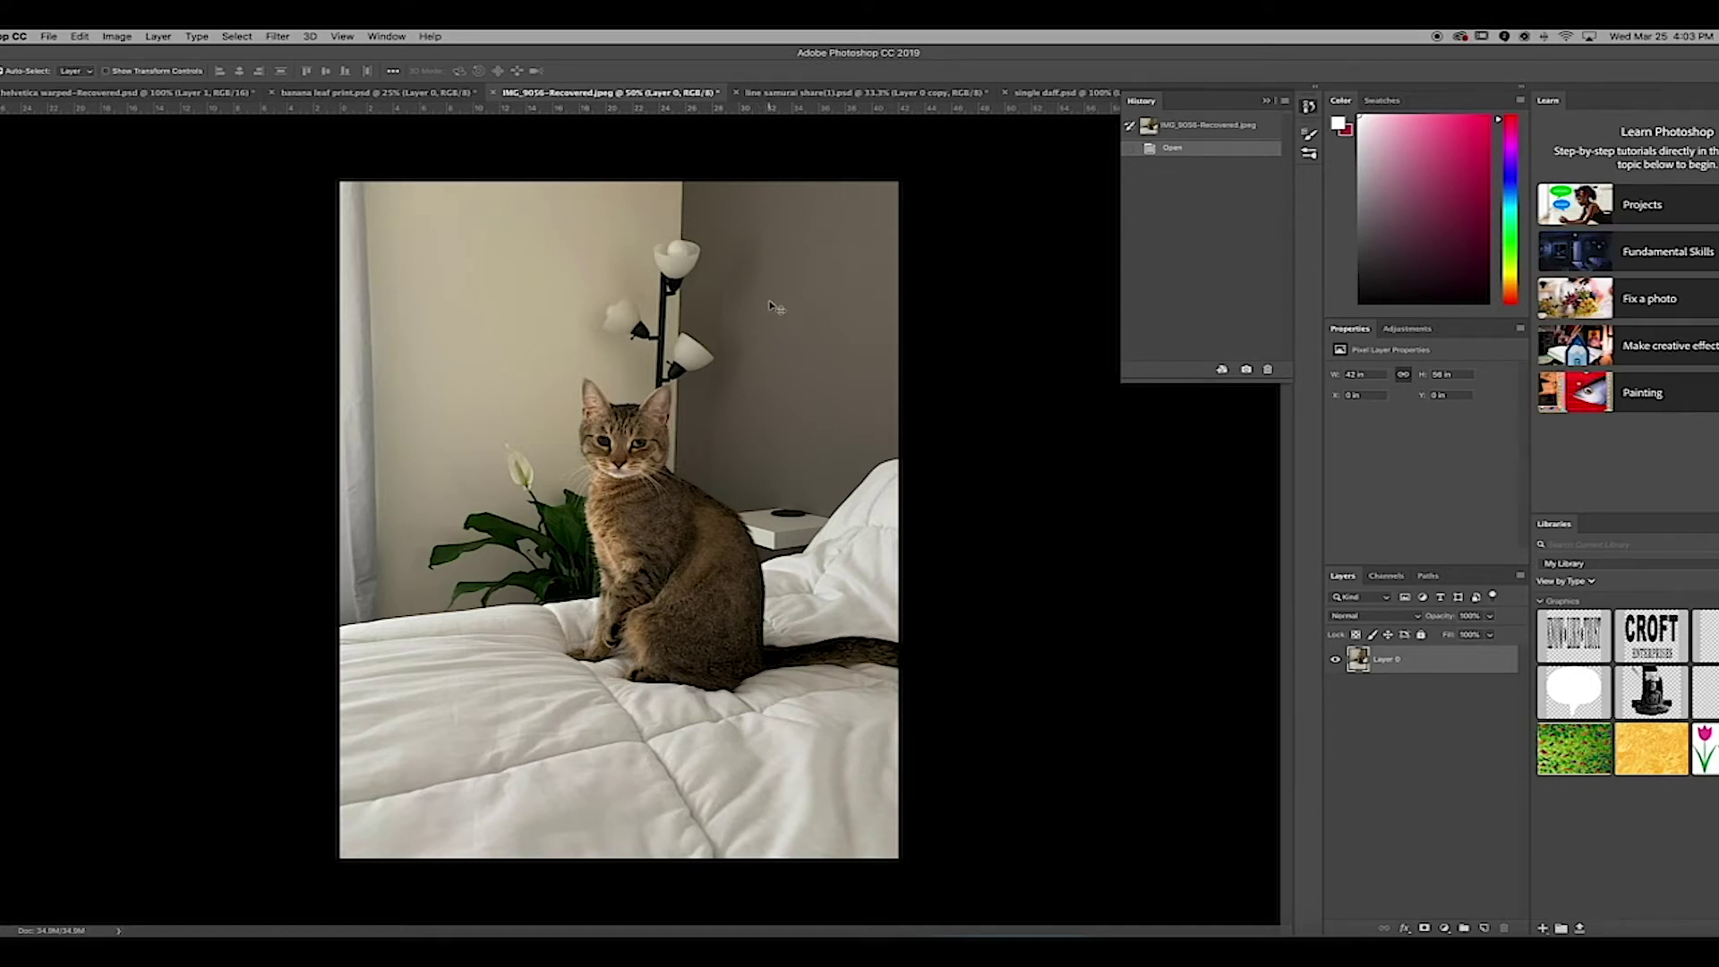
- Try a Color Balance adjustment of +21, -88, +47 on the cat photo's midtones, and undo it
{"action": "left_click", "coordinate": [116, 36]}
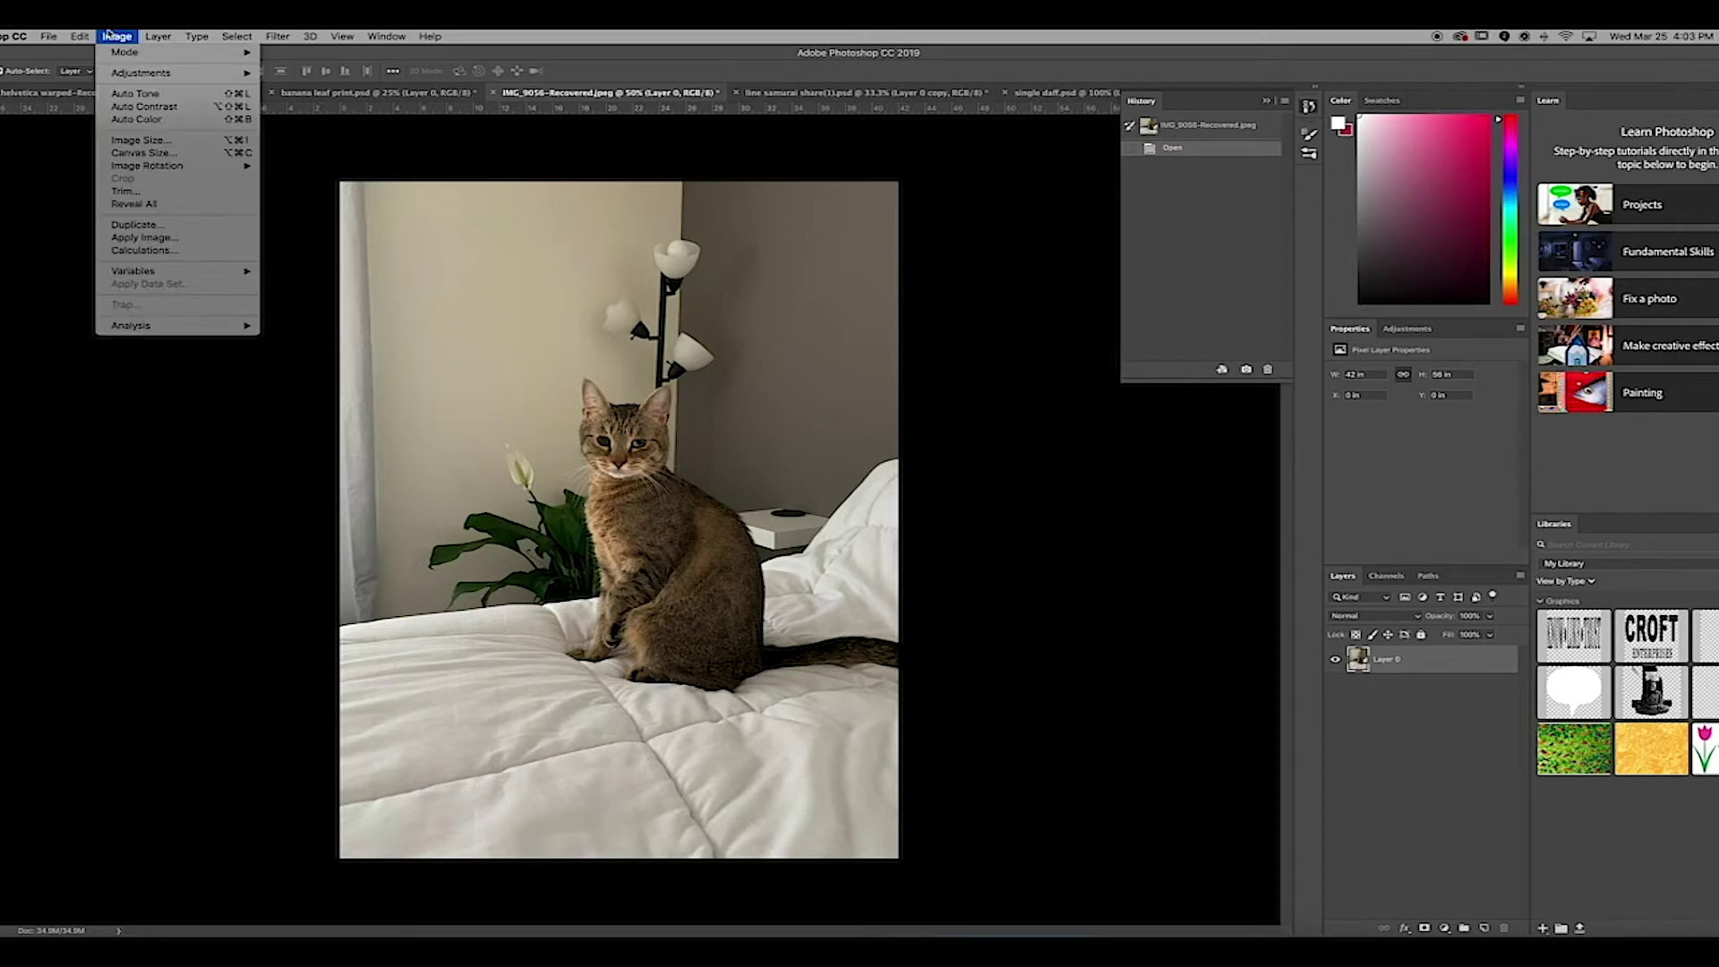
{"action": "mouse_move", "coordinate": [126, 76]}
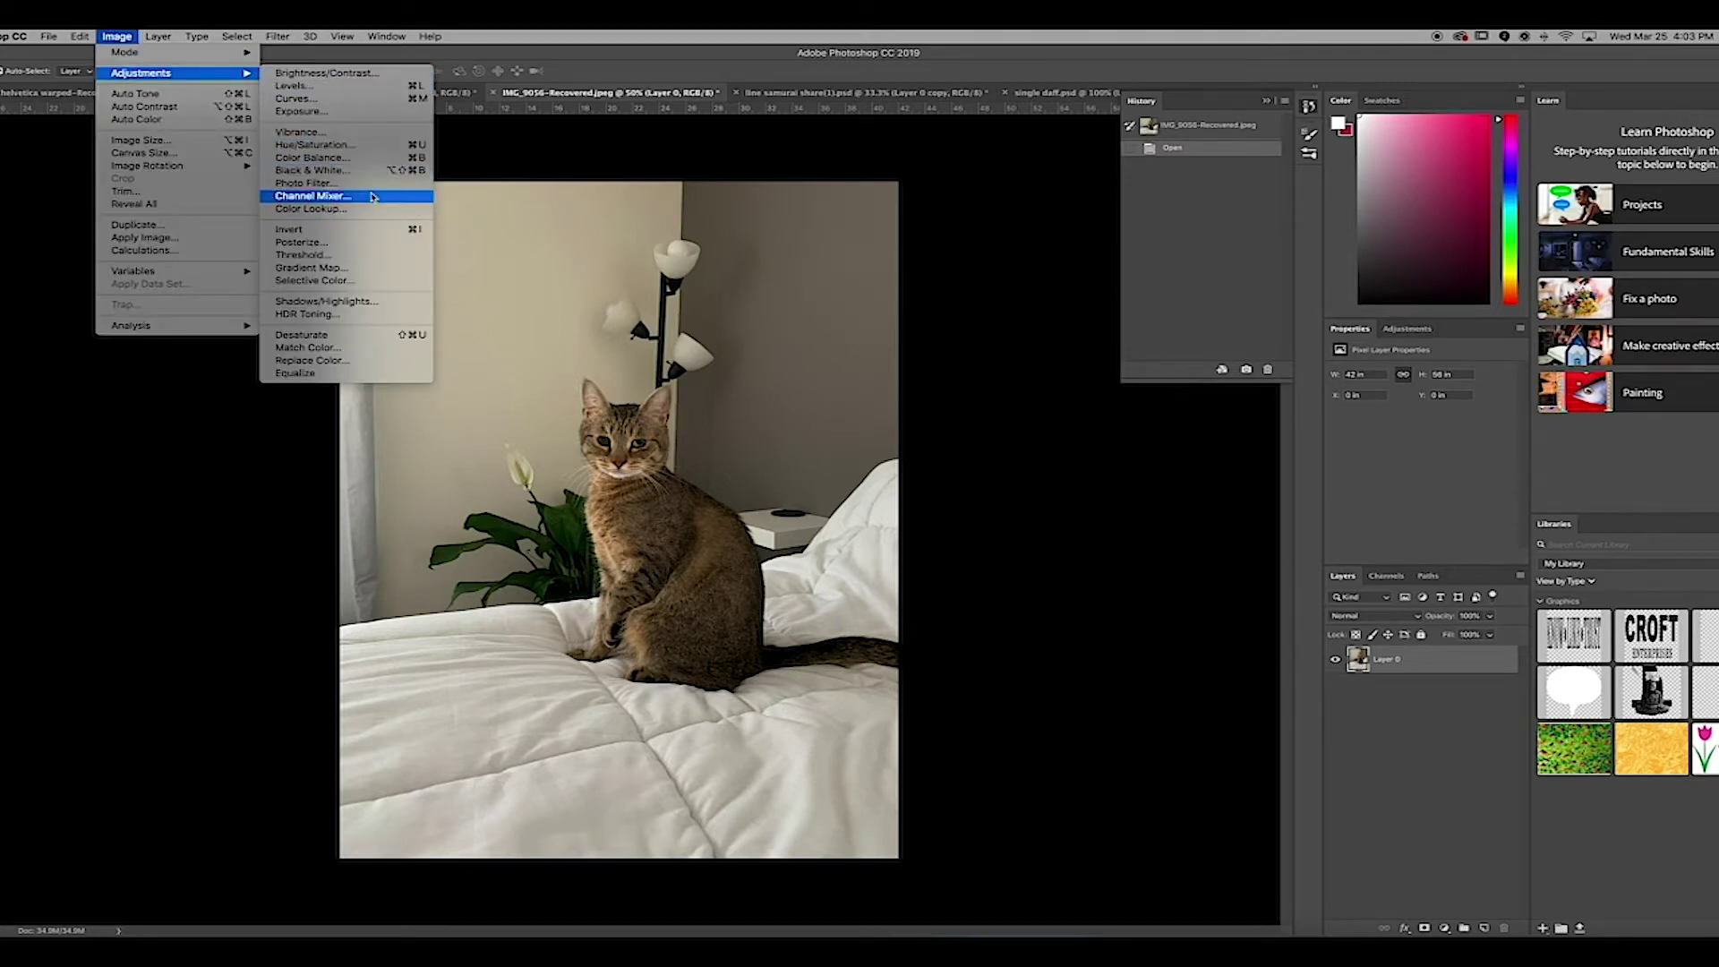
{"action": "left_click", "coordinate": [331, 158]}
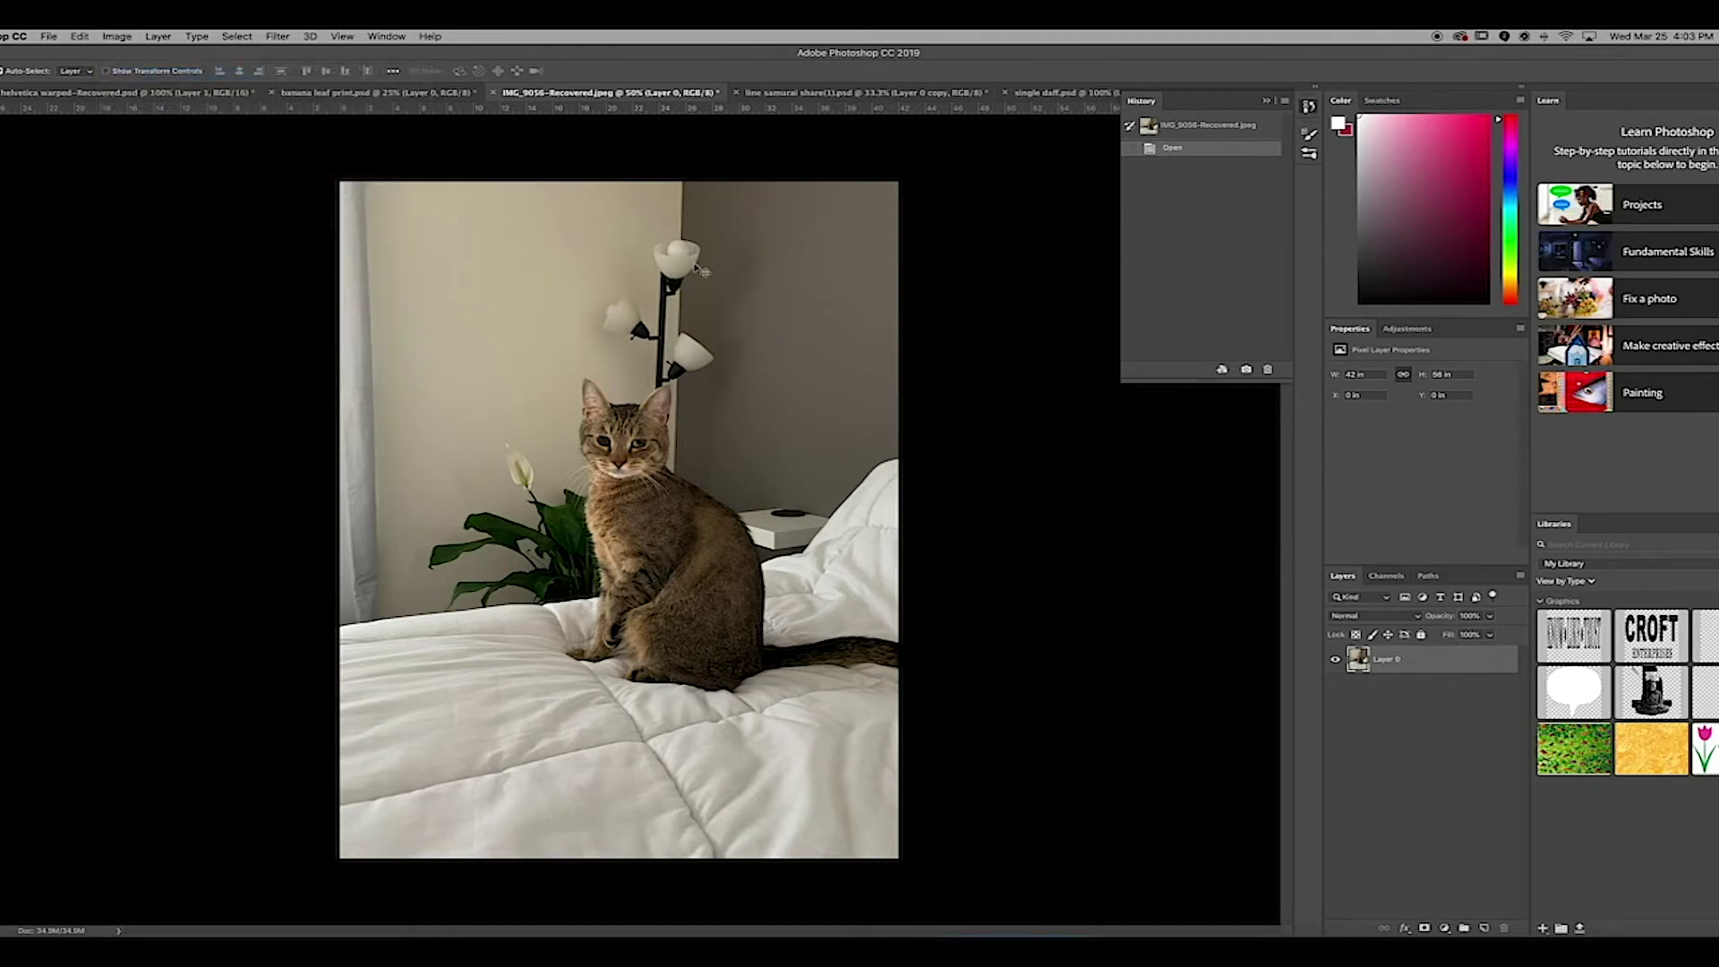
{"action": "left_click_drag", "start_coordinate": [836, 337], "coordinate": [866, 369]}
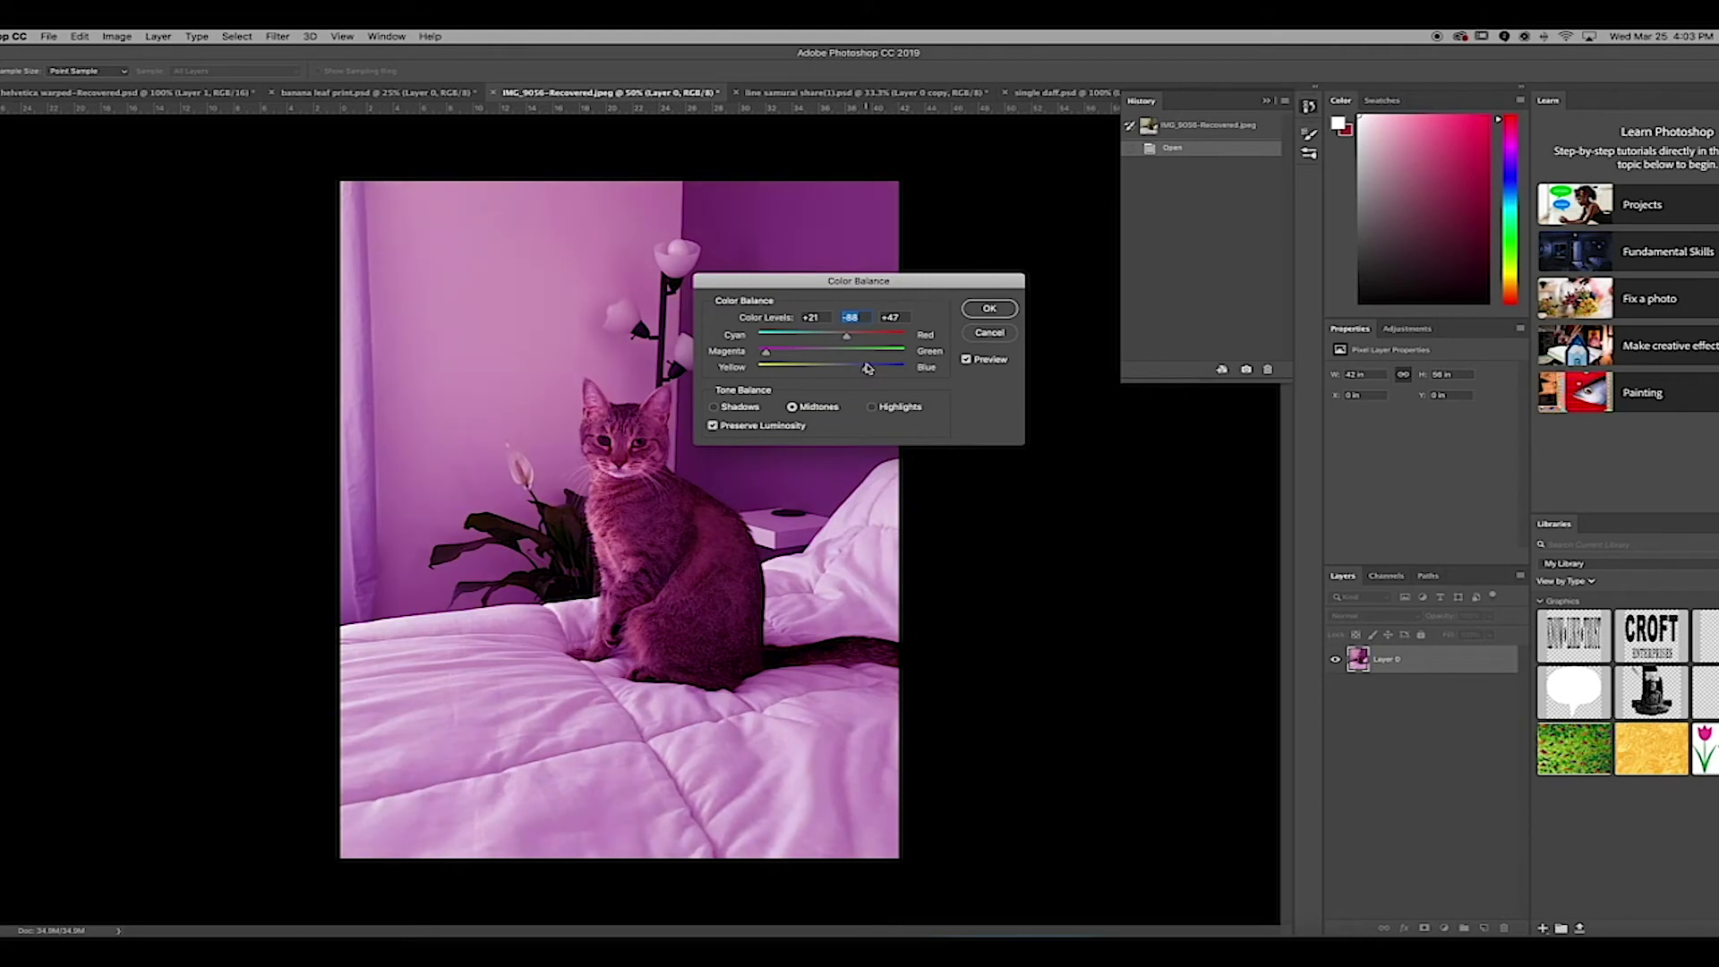
{"action": "left_click_drag", "start_coordinate": [856, 286], "coordinate": [1123, 206]}
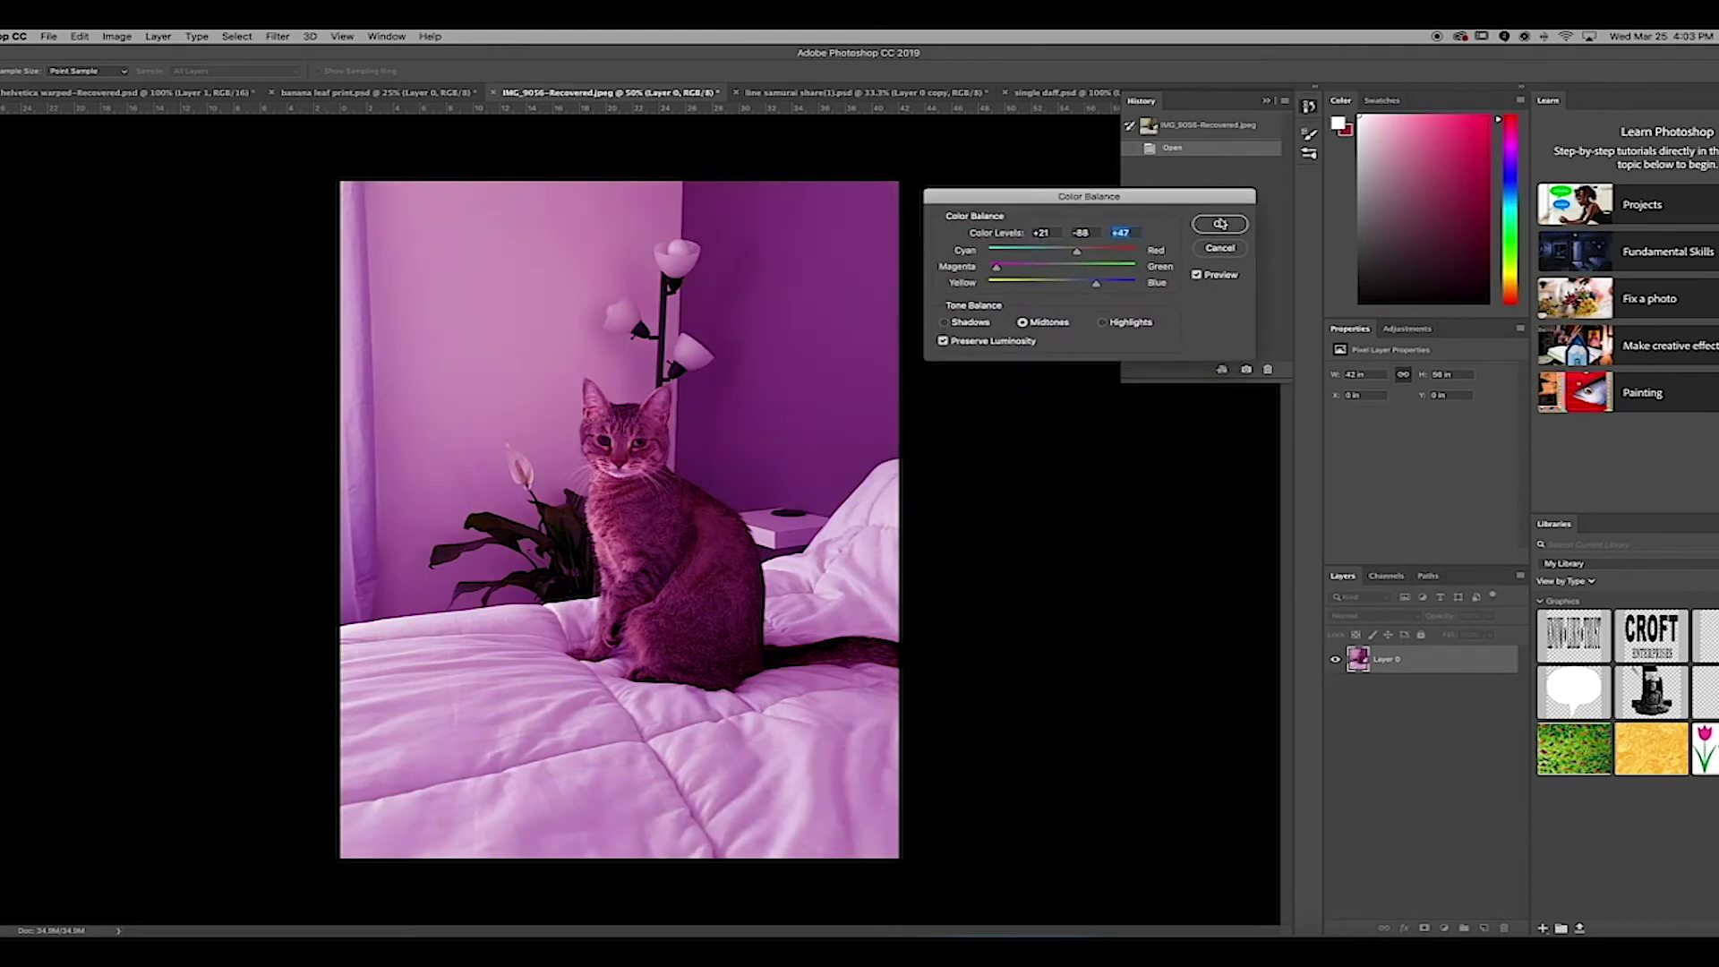
{"action": "left_click", "coordinate": [1220, 224]}
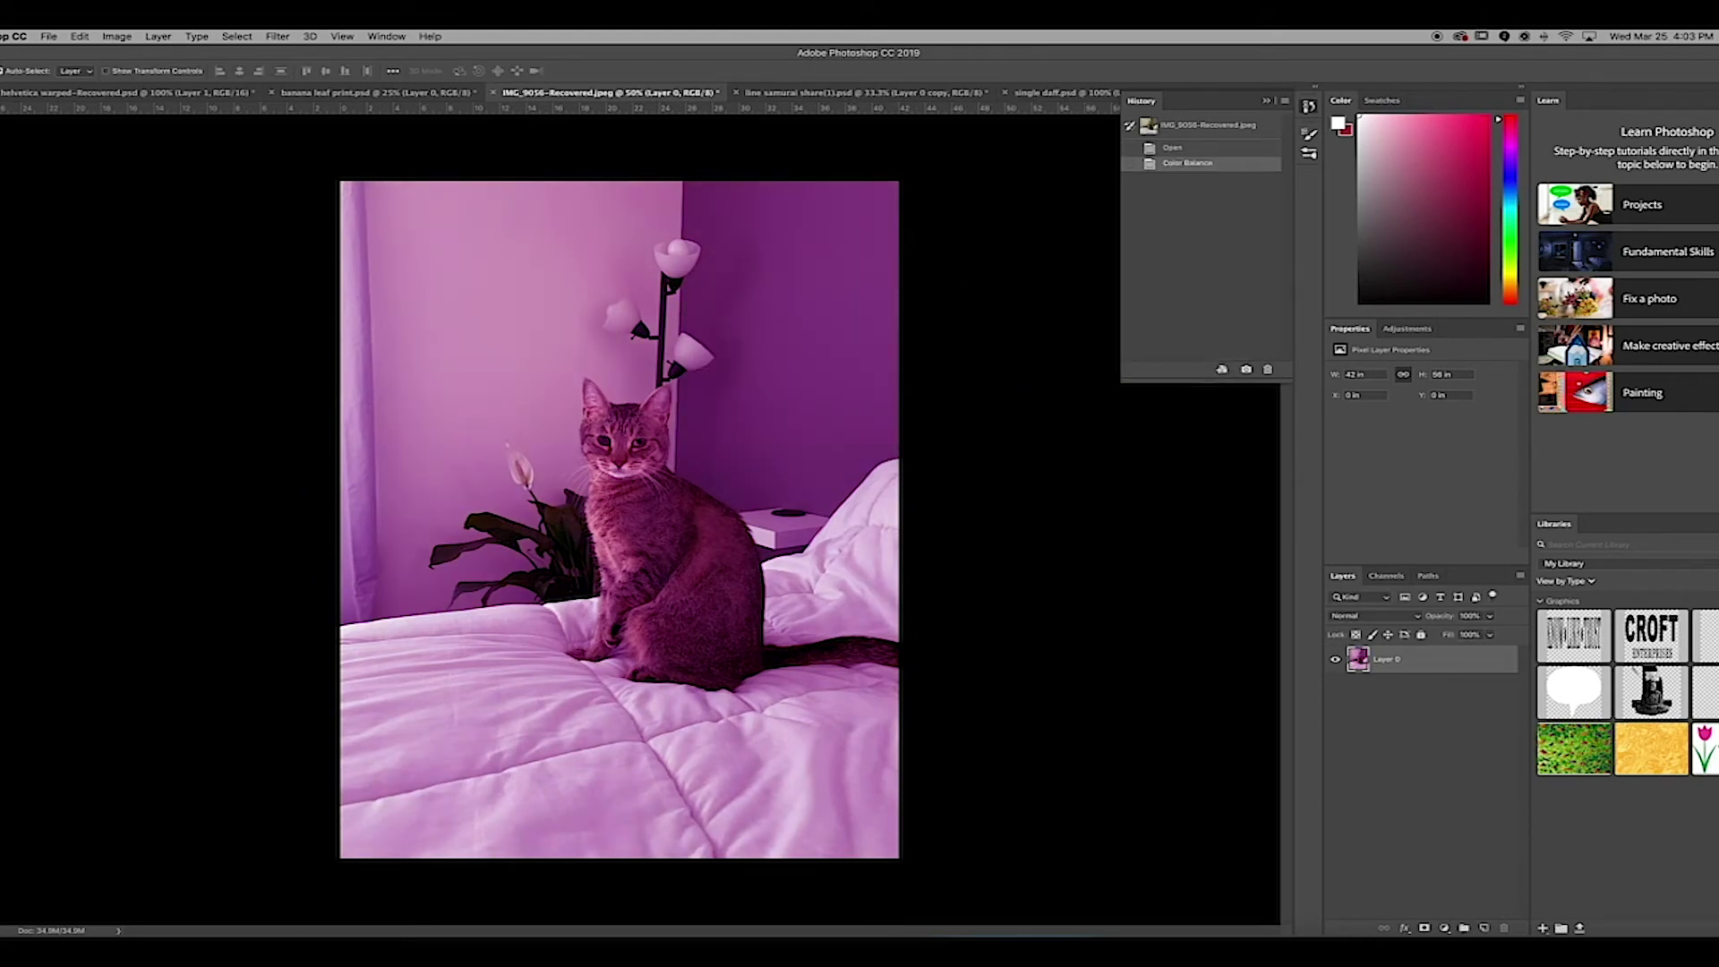
{"action": "key", "text": "super+z"}
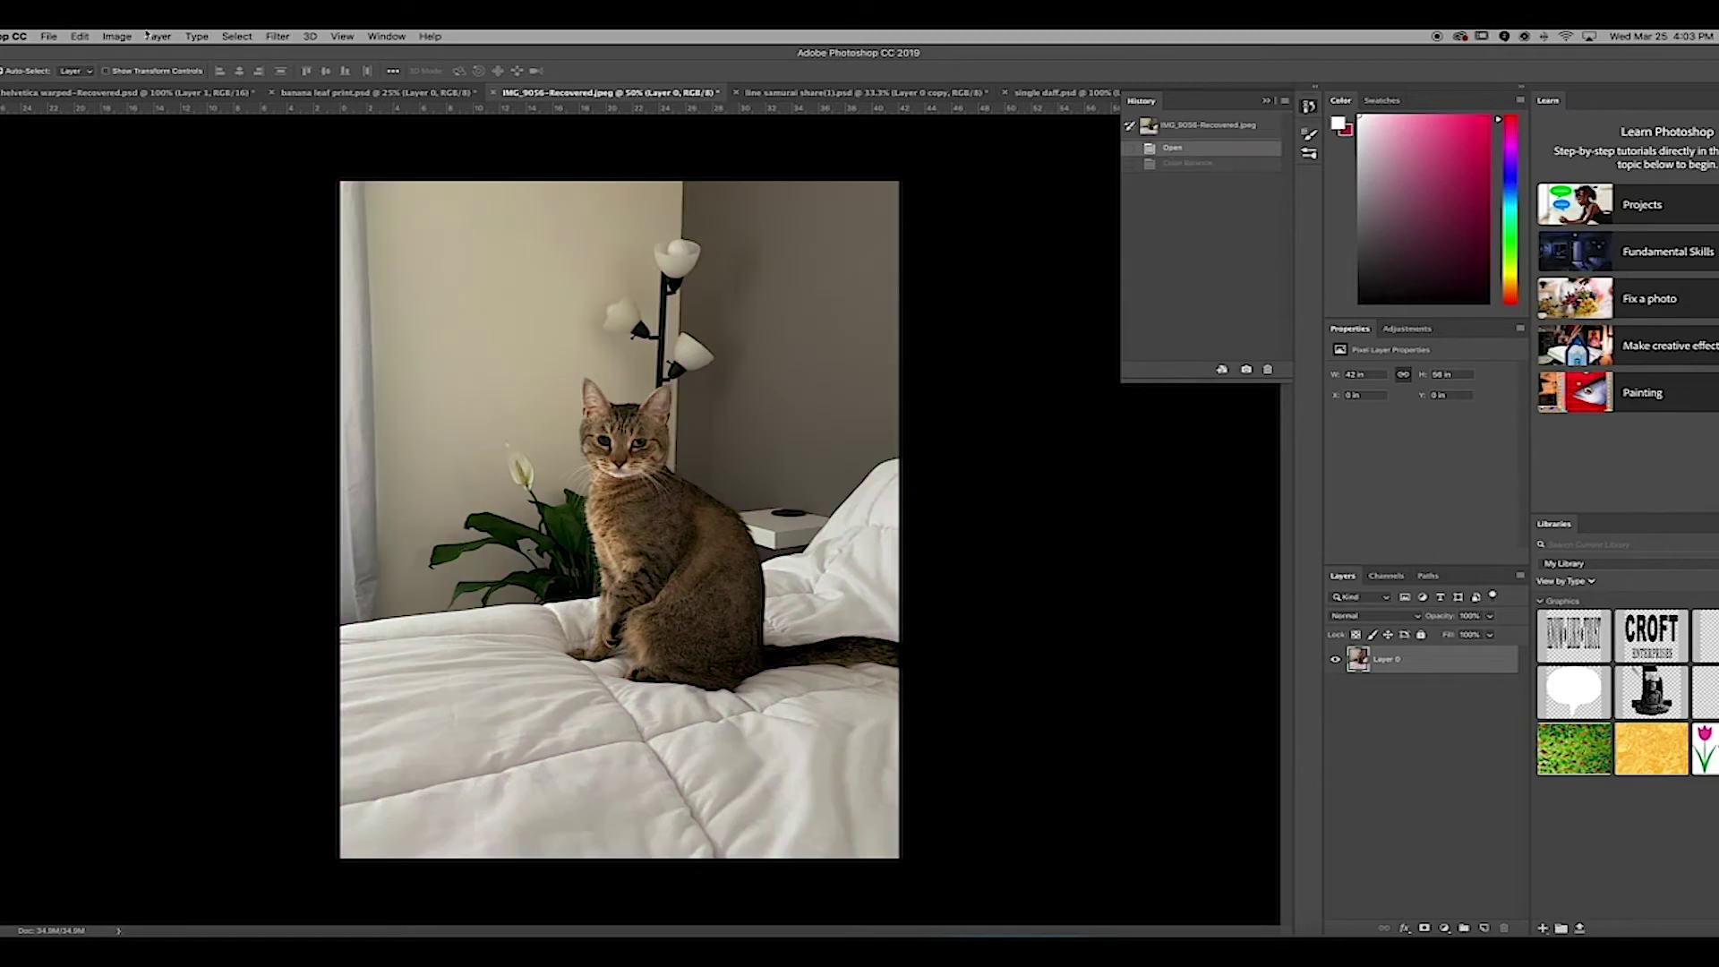
- Try a Vibrance adjustment on the cat photo, raising vibrance and saturation, and cancel it
{"action": "left_click", "coordinate": [118, 36]}
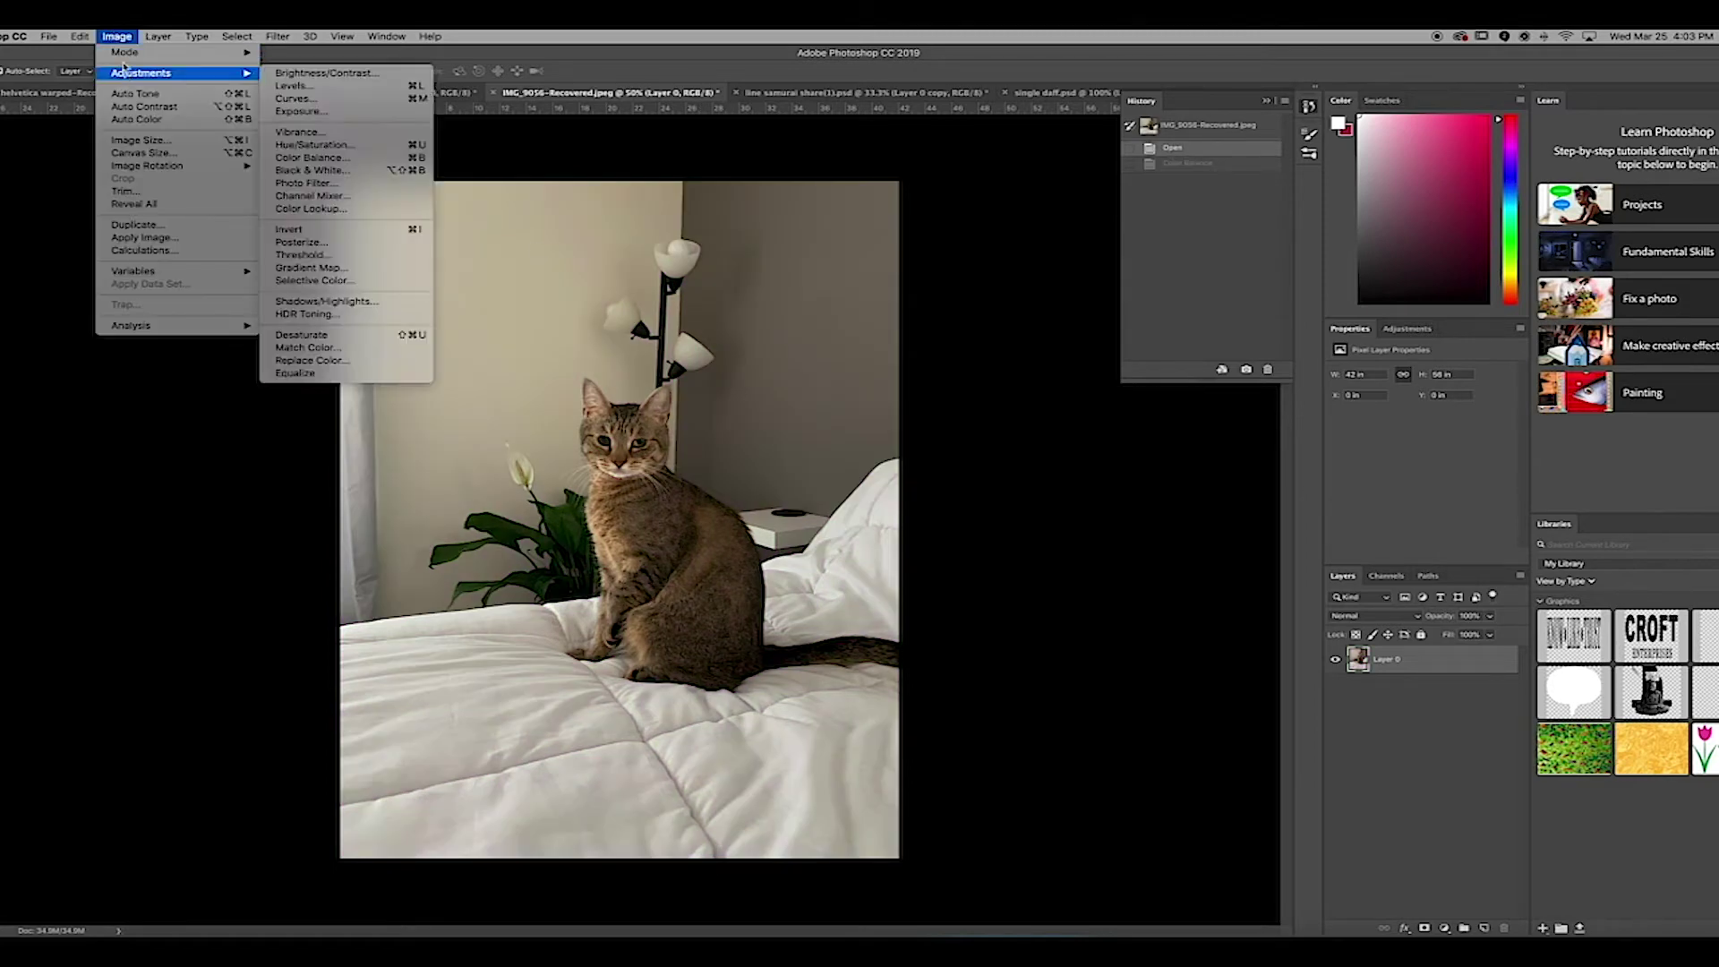
{"action": "mouse_move", "coordinate": [126, 73]}
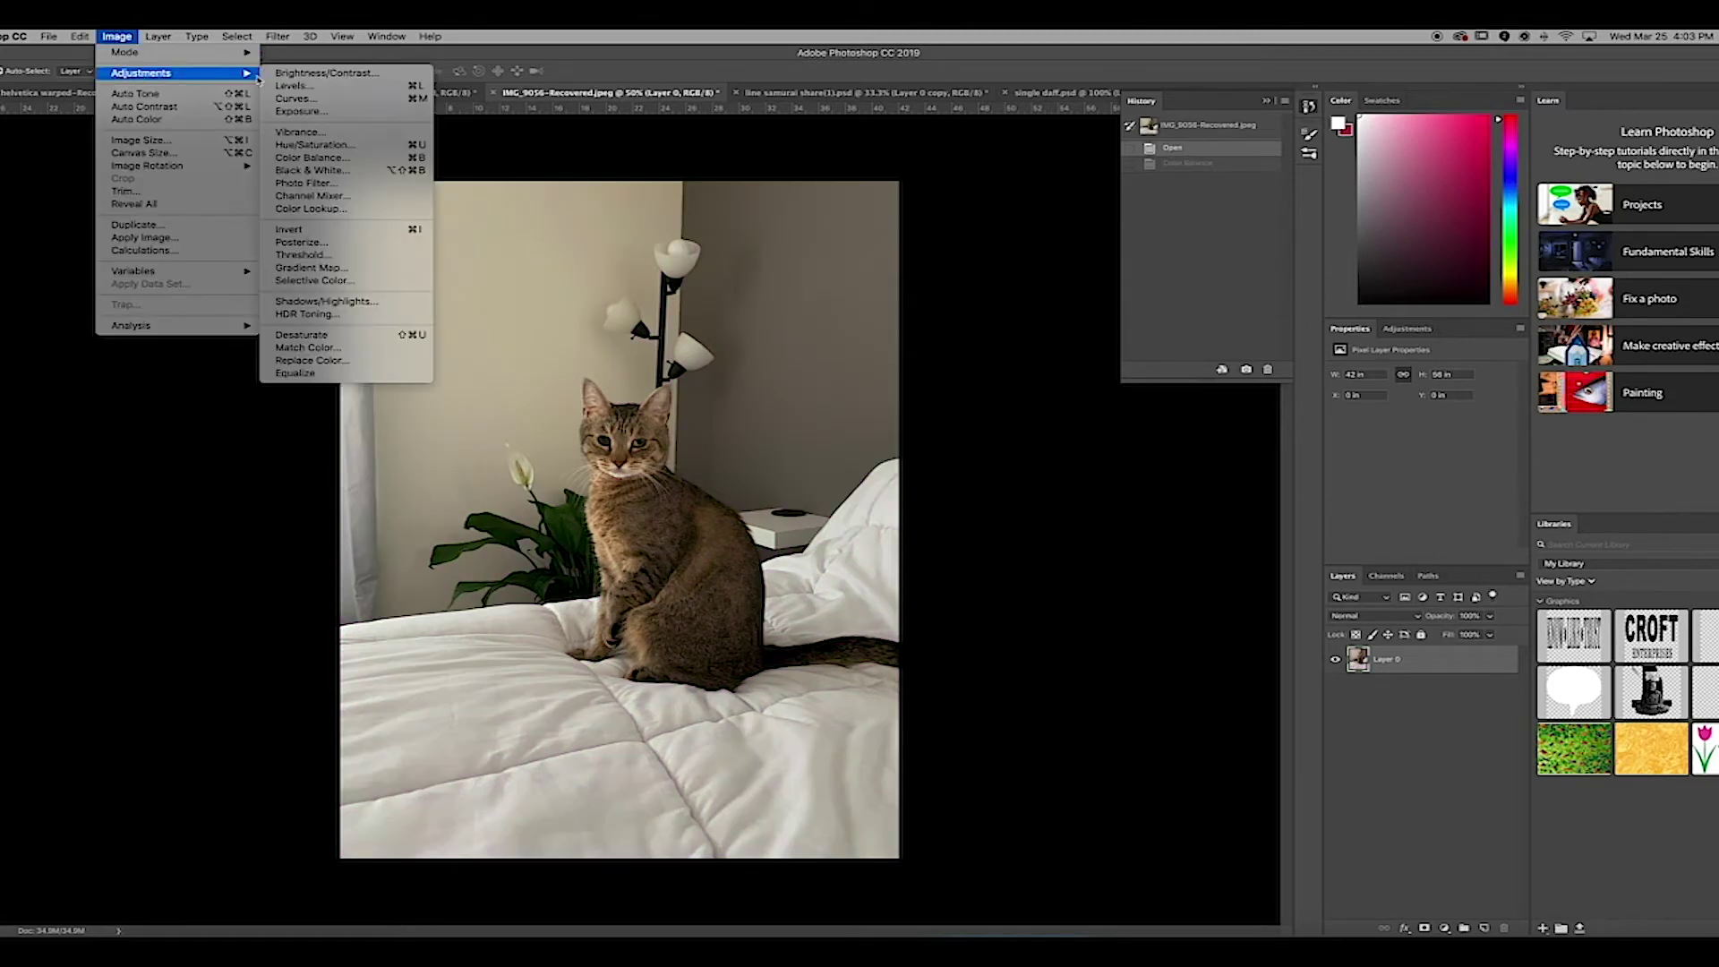
{"action": "left_click", "coordinate": [336, 135]}
{"action": "left_click_drag", "start_coordinate": [1006, 287], "coordinate": [1212, 292]}
{"action": "left_click_drag", "start_coordinate": [1005, 323], "coordinate": [1081, 324]}
{"action": "left_click", "coordinate": [1127, 293]}
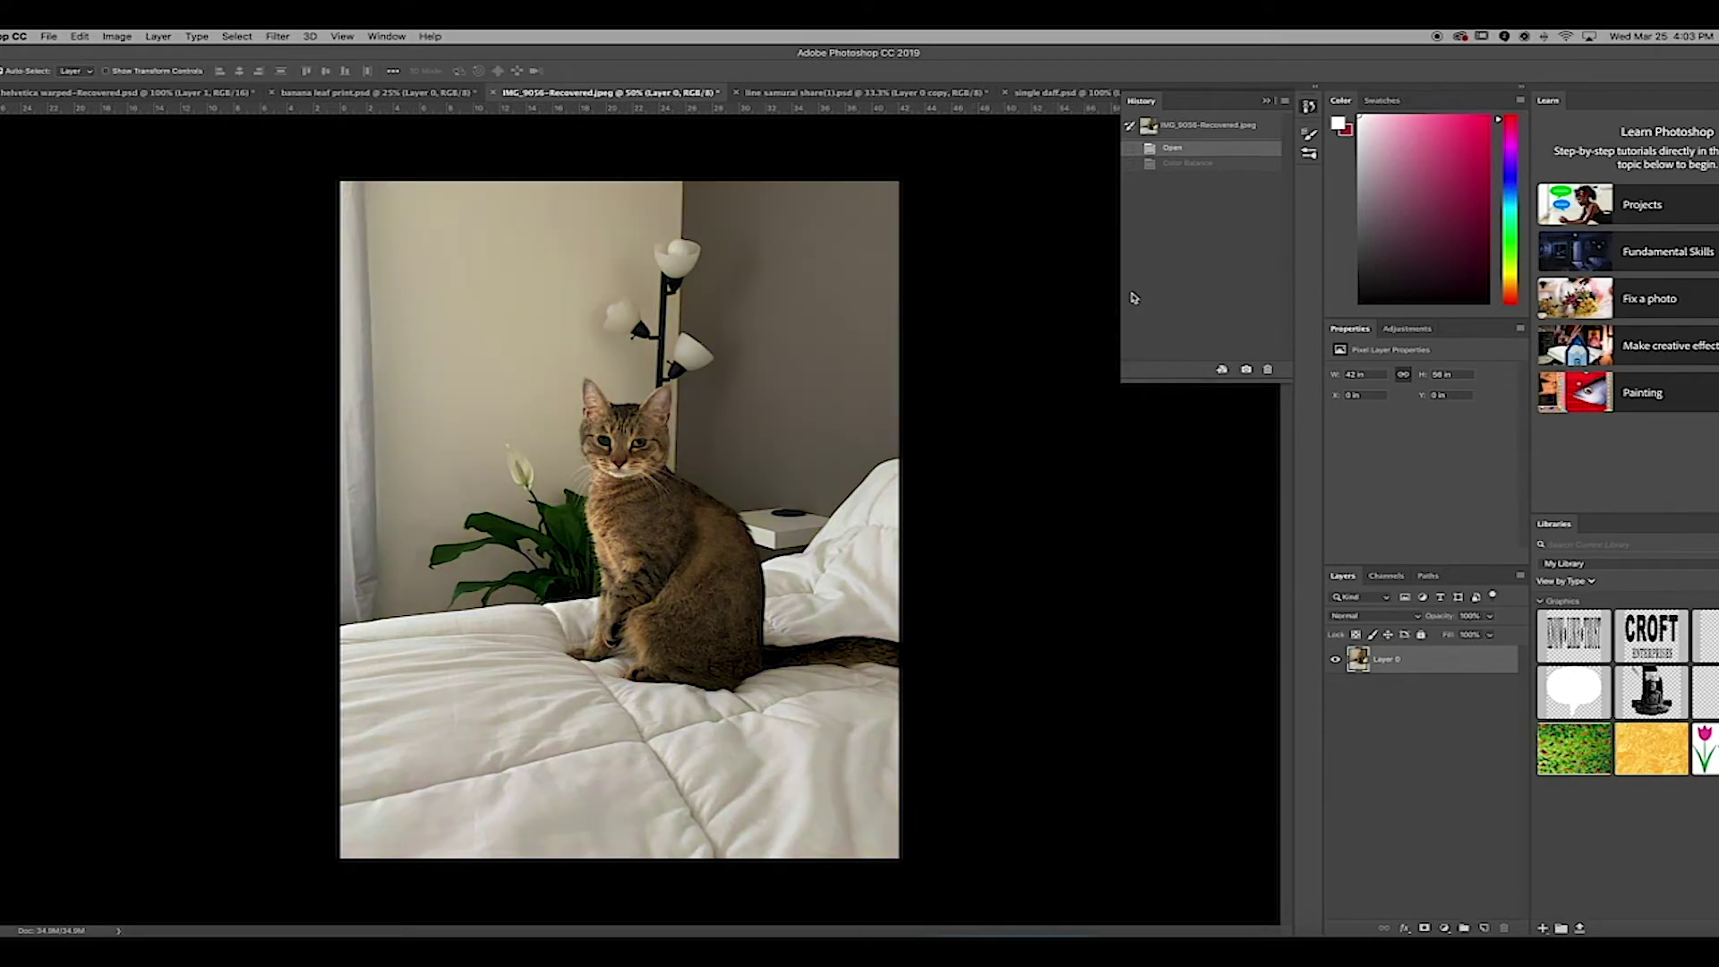
- Select the whole cat, including its tail, with the Quick Selection tool
{"action": "left_click", "coordinate": [0, 162]}
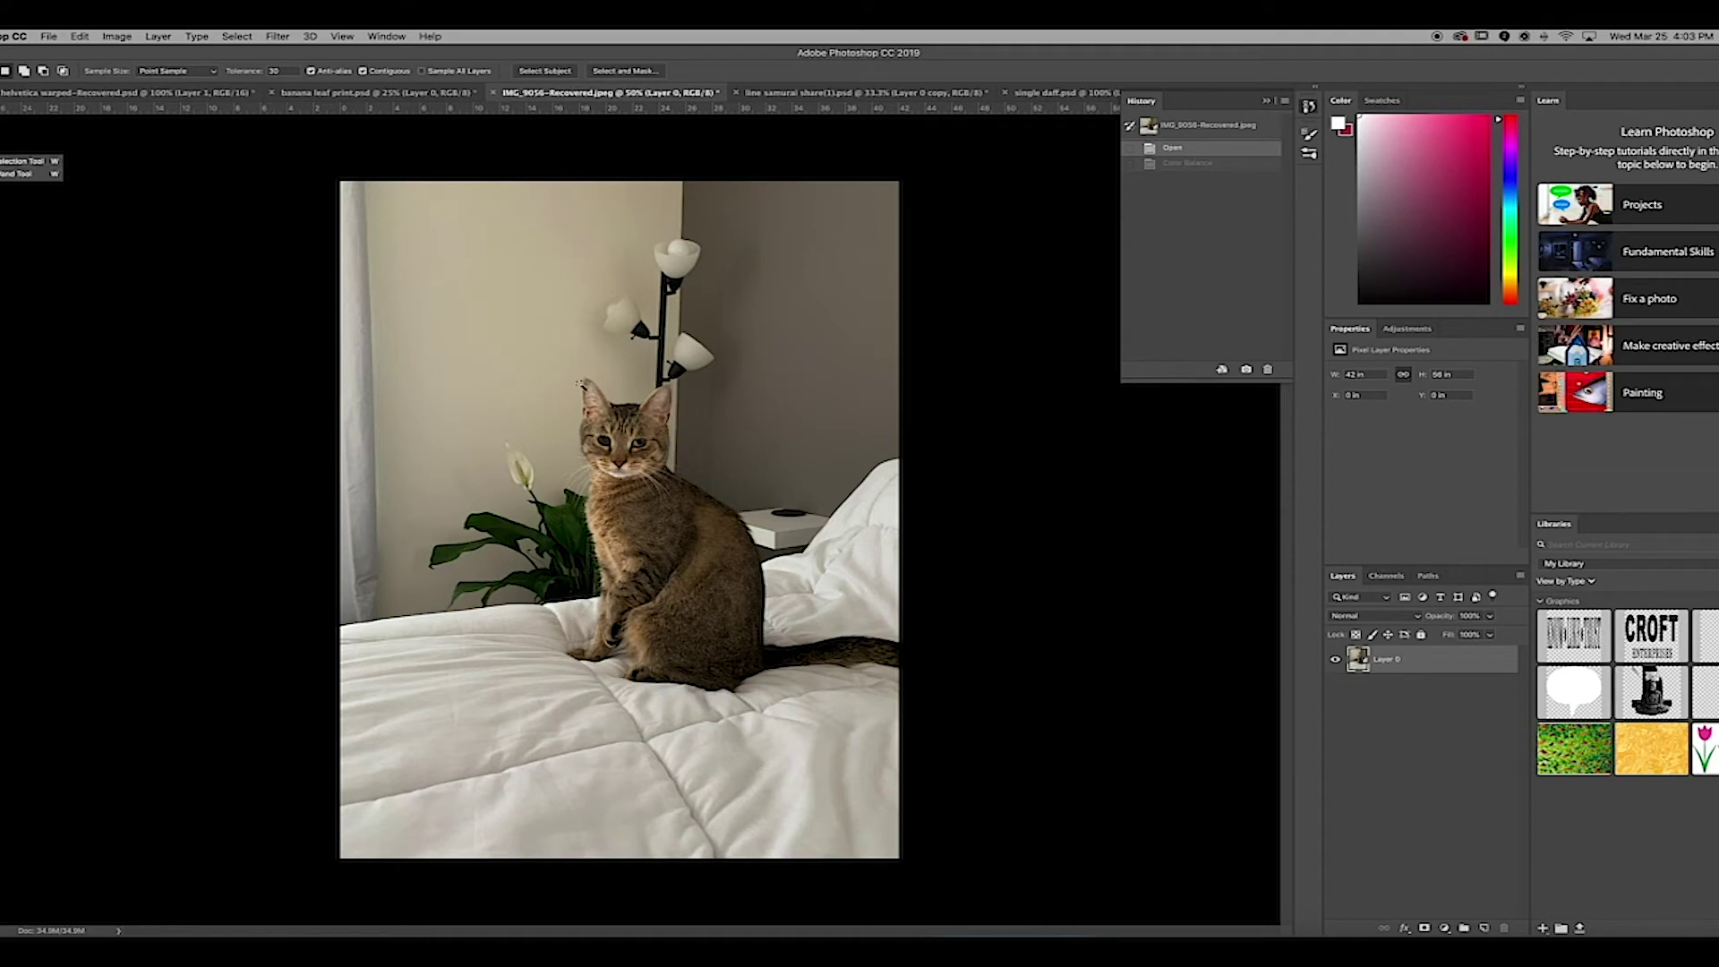
{"action": "left_click", "coordinate": [20, 161]}
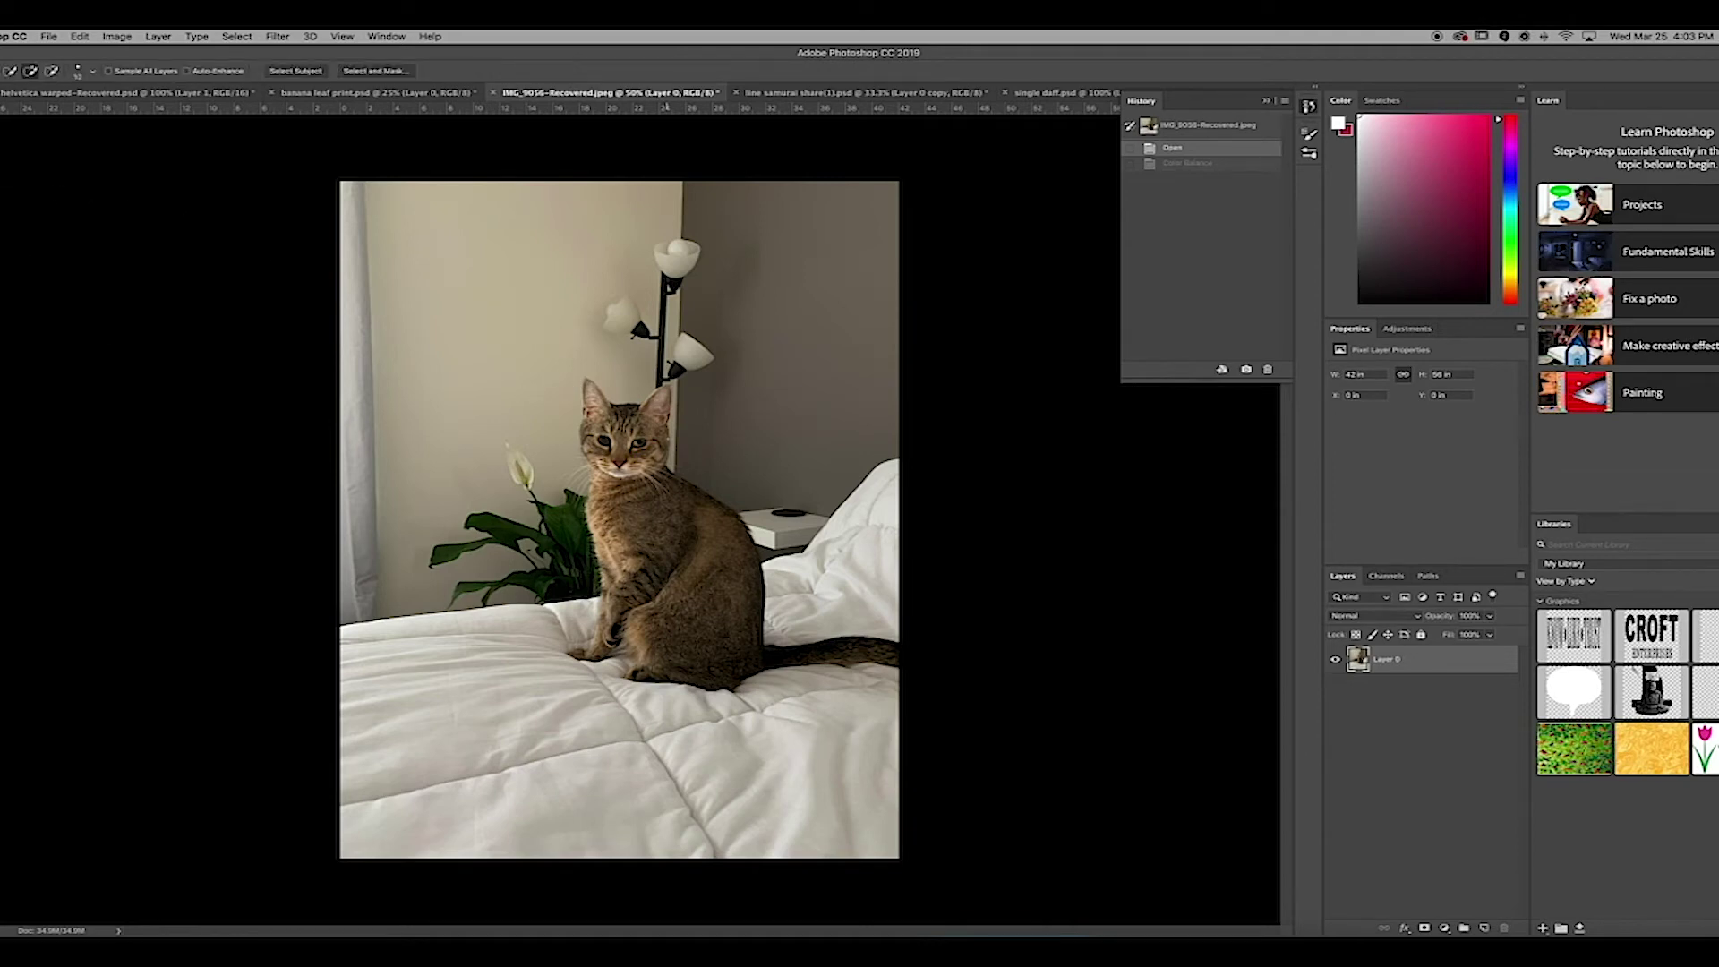
{"action": "mouse_move", "coordinate": [636, 427]}
{"action": "left_mouse_down"}
{"action": "mouse_move", "coordinate": [610, 422]}
{"action": "mouse_move", "coordinate": [602, 443]}
{"action": "mouse_move", "coordinate": [627, 515]}
{"action": "mouse_move", "coordinate": [659, 556]}
{"action": "mouse_move", "coordinate": [694, 544]}
{"action": "mouse_move", "coordinate": [726, 607]}
{"action": "mouse_move", "coordinate": [625, 619]}
{"action": "mouse_move", "coordinate": [600, 645]}
{"action": "mouse_move", "coordinate": [632, 620]}
{"action": "left_mouse_up"}
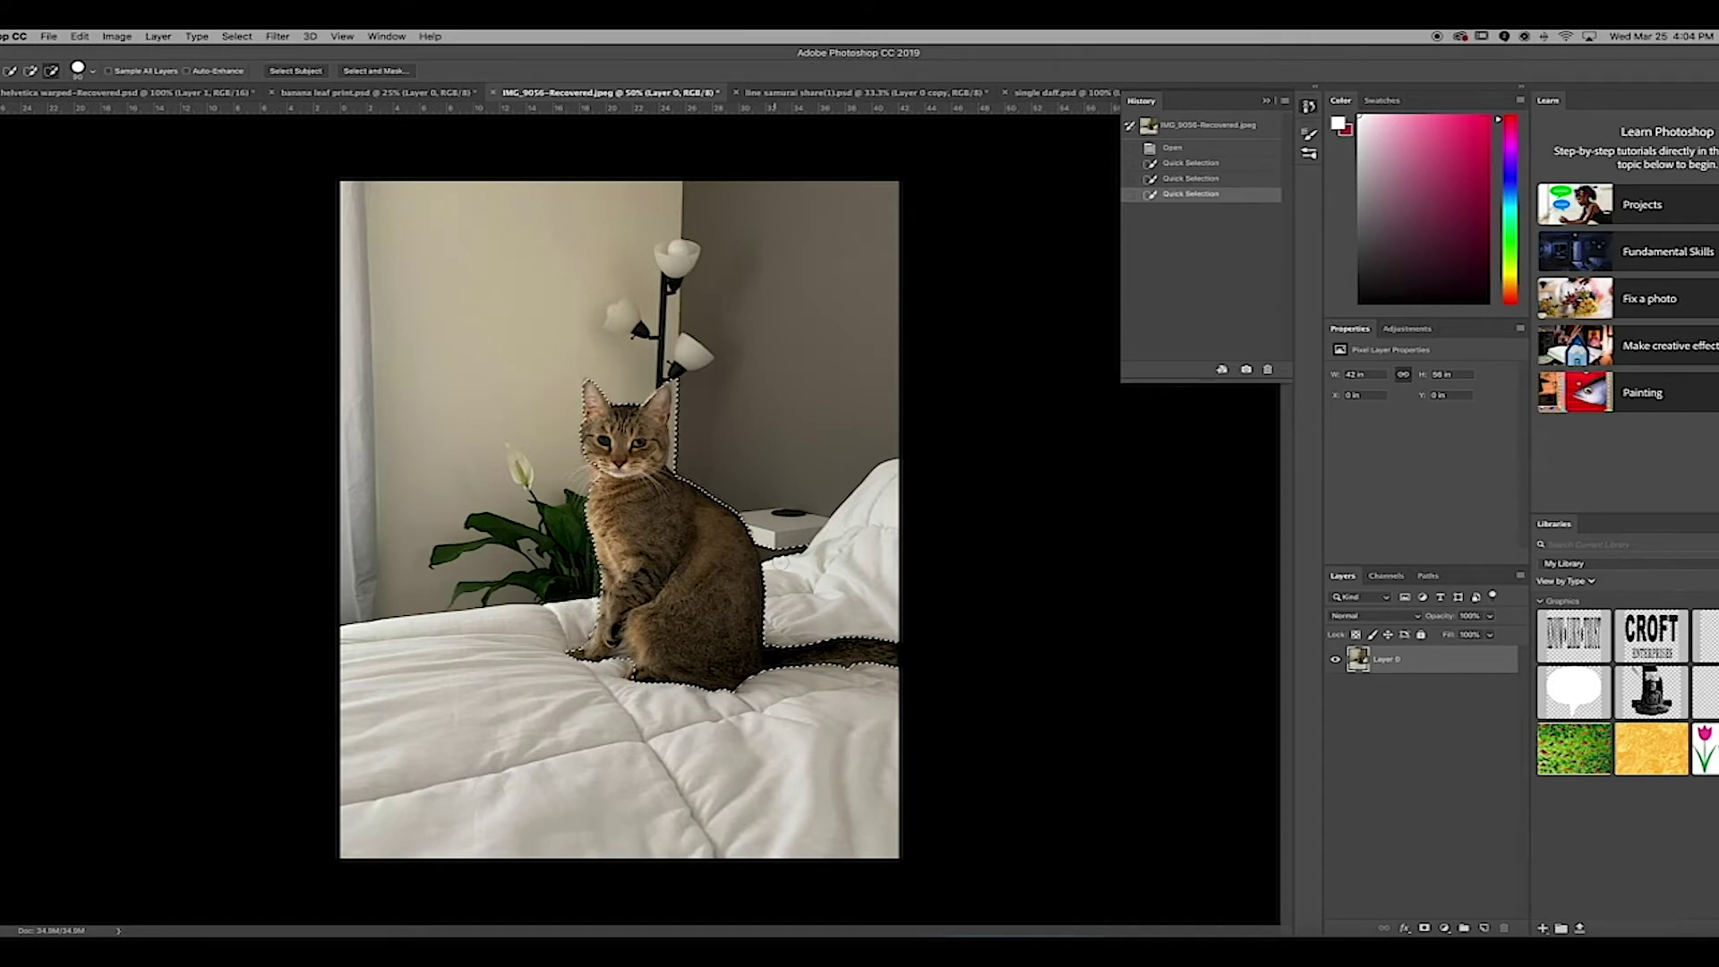
- Refine the cat selection by removing background beside the table, ear, neck and plant, and adding missed fur at the chest
{"action": "left_click", "coordinate": [777, 553], "text": "alt"}
{"action": "mouse_move", "coordinate": [680, 385]}
{"action": "left_mouse_down"}
{"action": "mouse_move", "coordinate": [677, 458]}
{"action": "mouse_move", "coordinate": [683, 380]}
{"action": "left_mouse_up"}
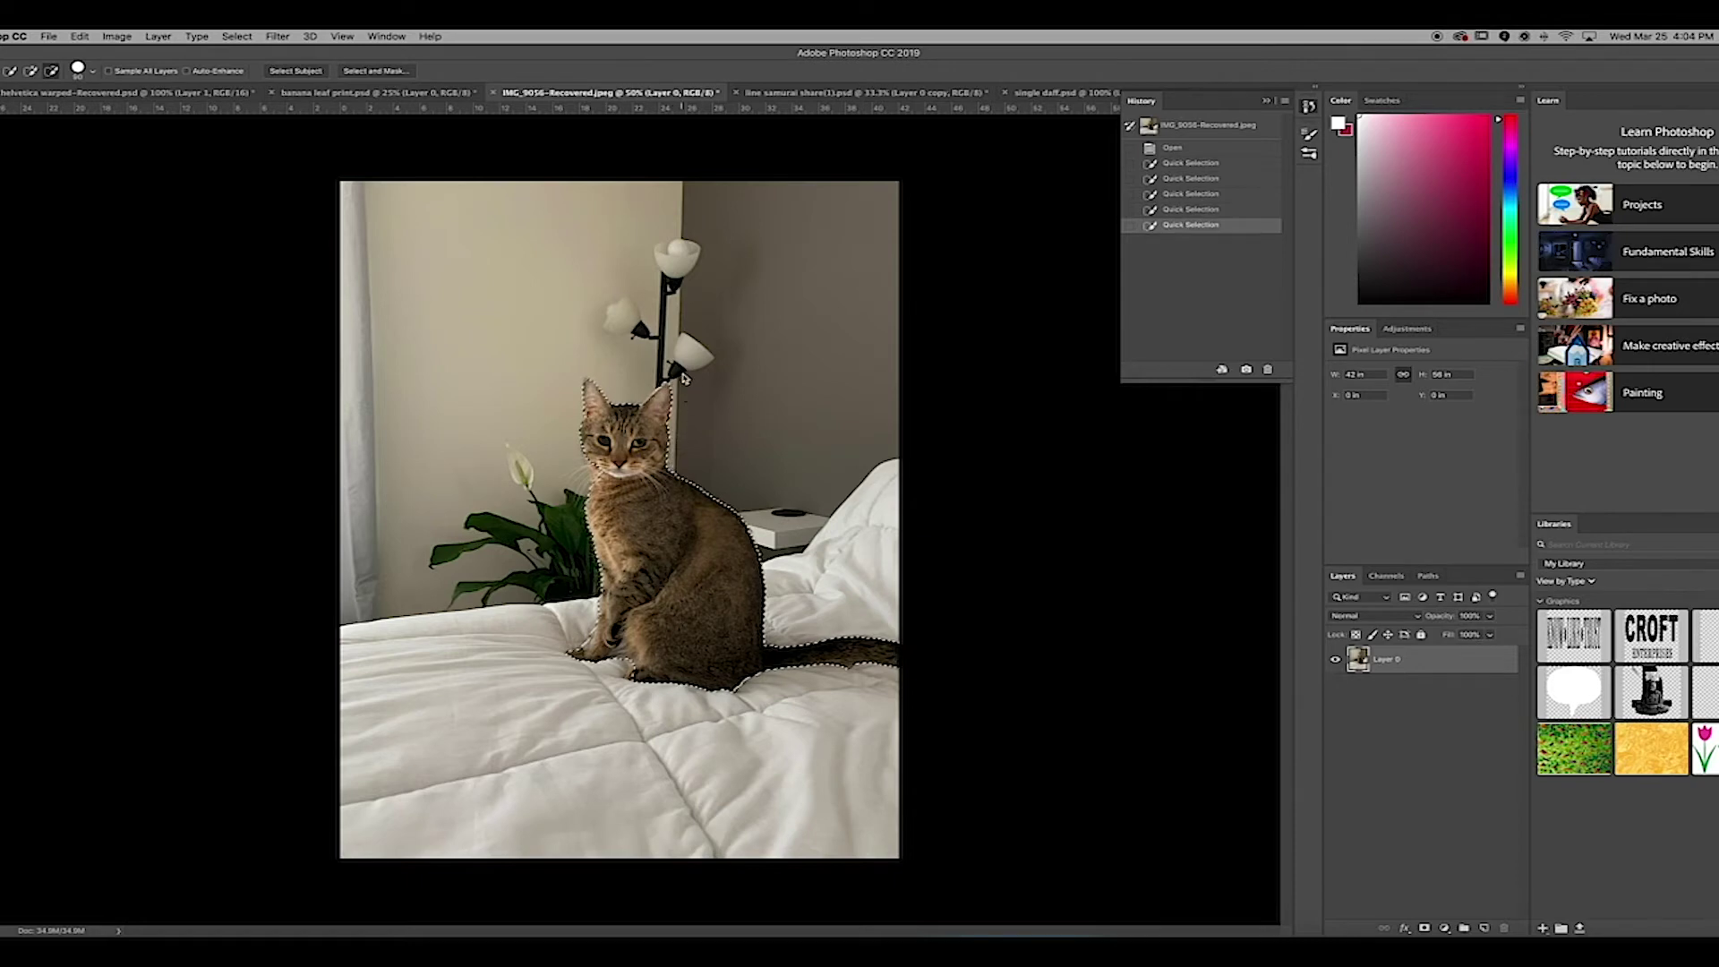
{"action": "left_click", "coordinate": [680, 461], "text": "alt"}
{"action": "left_click", "coordinate": [598, 488]}
{"action": "left_click", "coordinate": [595, 484]}
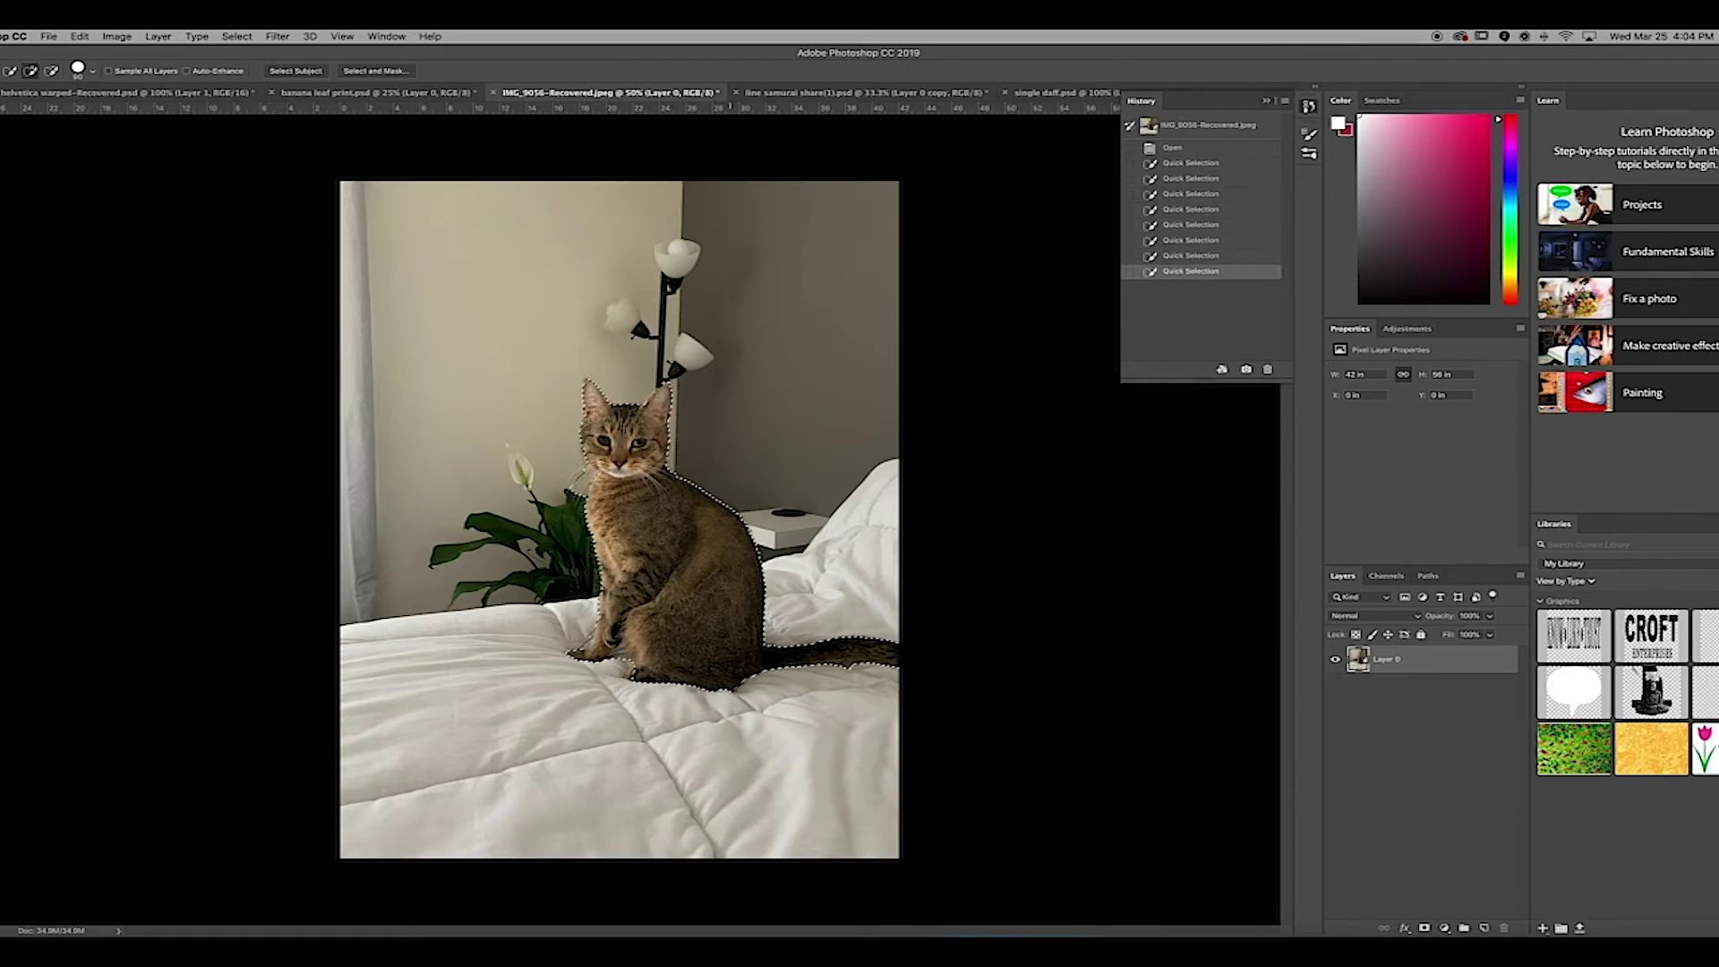
{"action": "left_click", "coordinate": [578, 494], "text": "alt"}
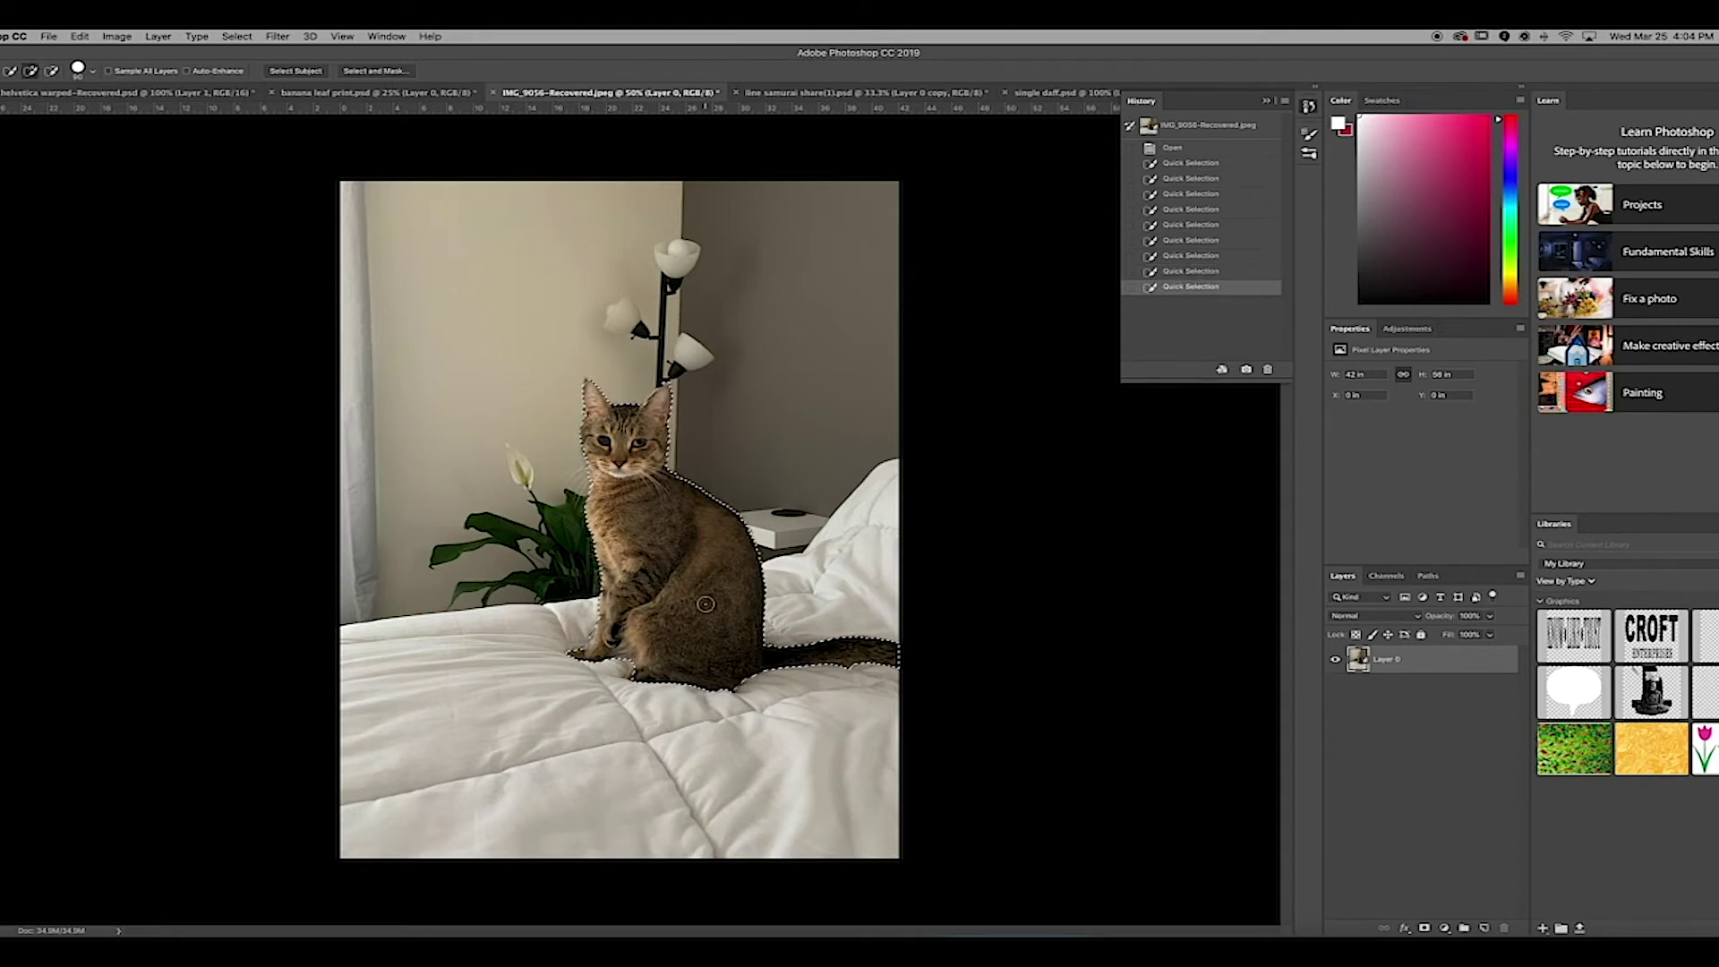
- Recolor the selected cat blue using Hue/Saturation with hue -178 and saturation +59, and deselect it
{"action": "key", "text": "super+u"}
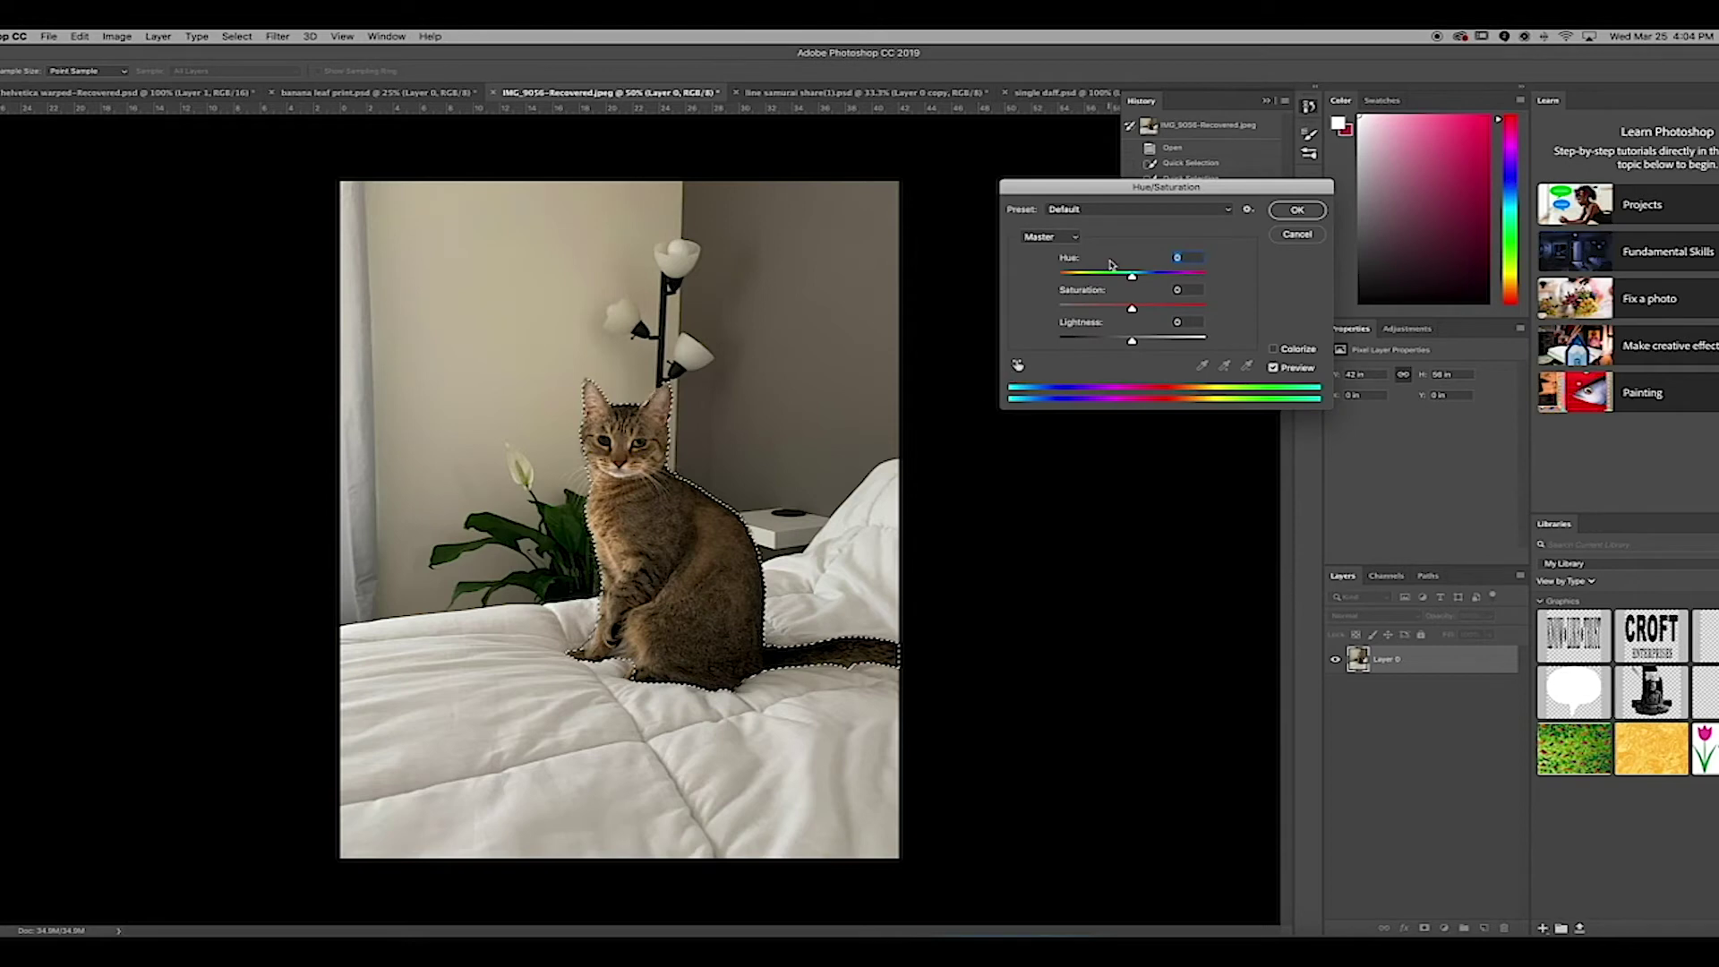
{"action": "left_click_drag", "start_coordinate": [1132, 277], "coordinate": [1184, 310]}
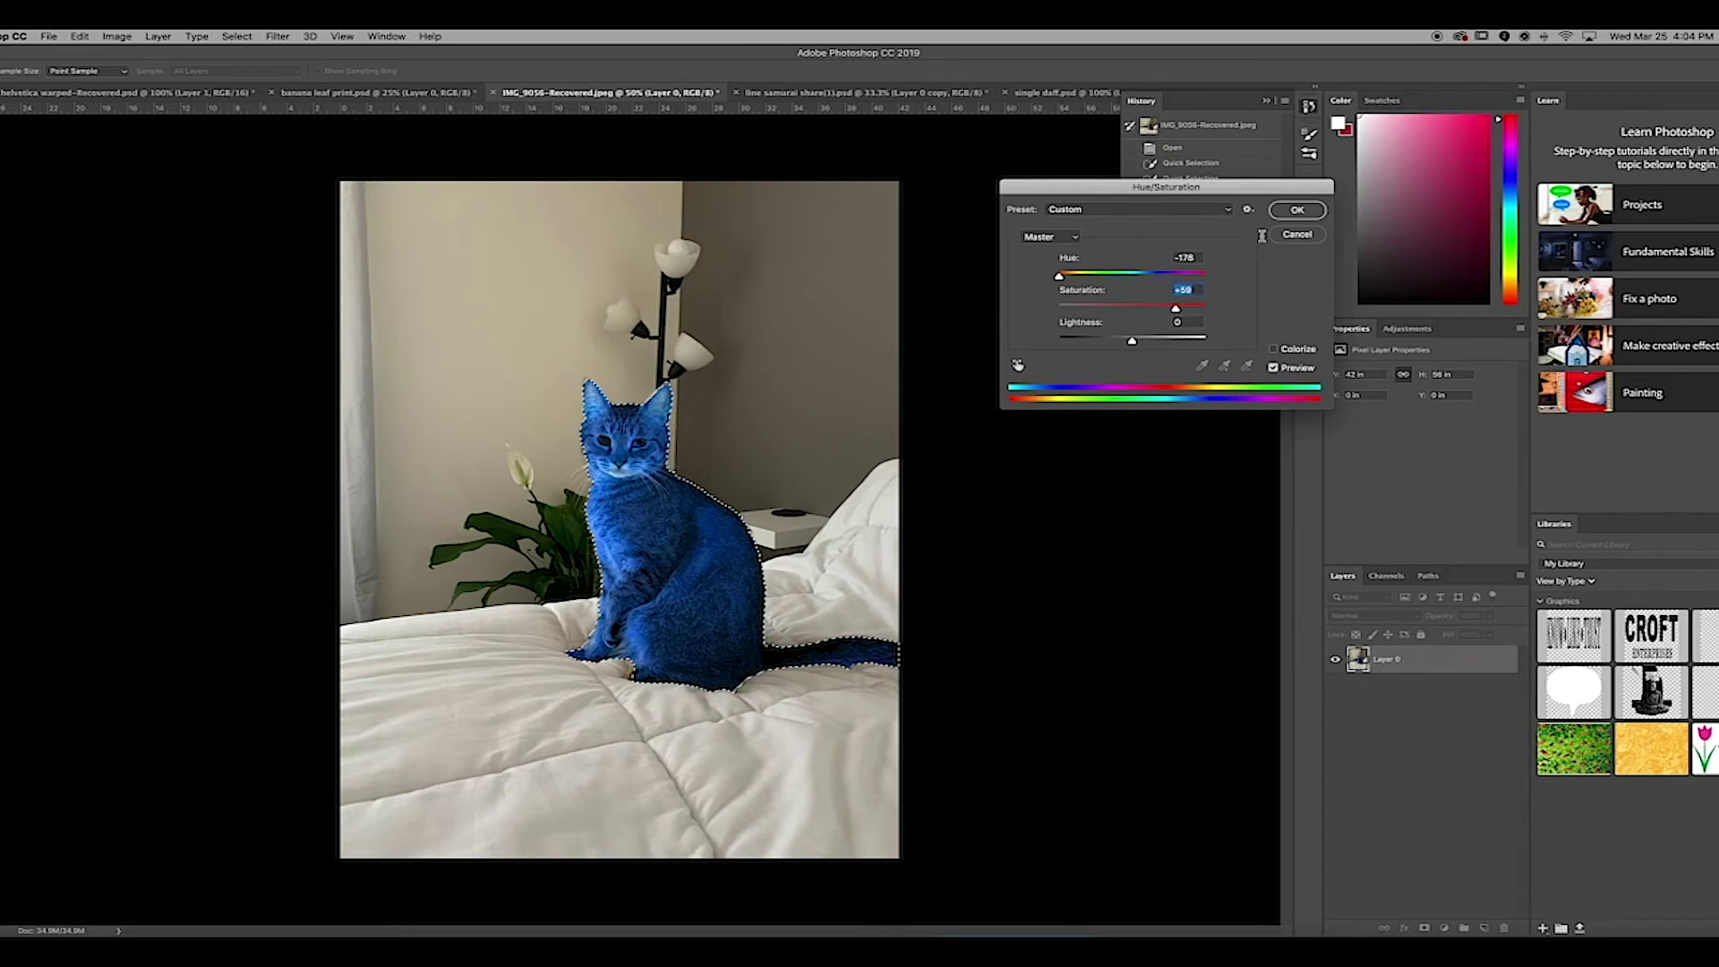
{"action": "left_click", "coordinate": [1297, 209]}
{"action": "key", "text": "super+d"}
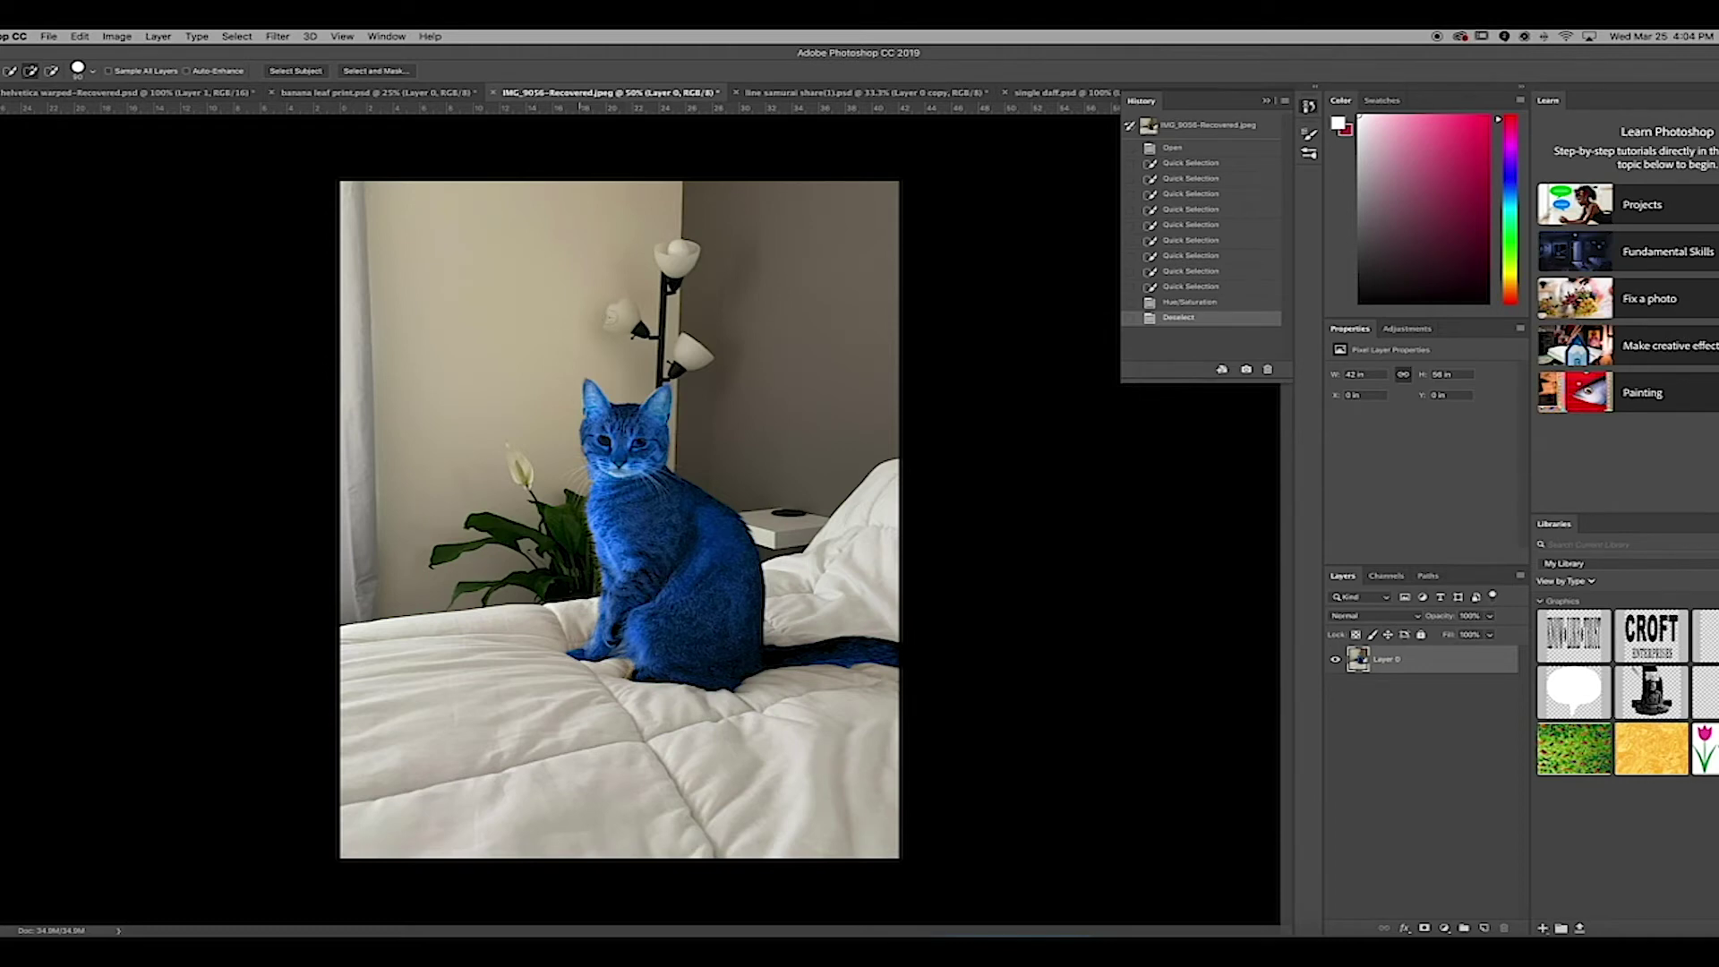
- Select the plant beside the cat, try a Hue/Saturation hue shift of +180, cancel it, and deselect
{"action": "left_click", "coordinate": [569, 532]}
{"action": "left_click_drag", "start_coordinate": [527, 530], "coordinate": [503, 529]}
{"action": "key", "text": "super+u"}
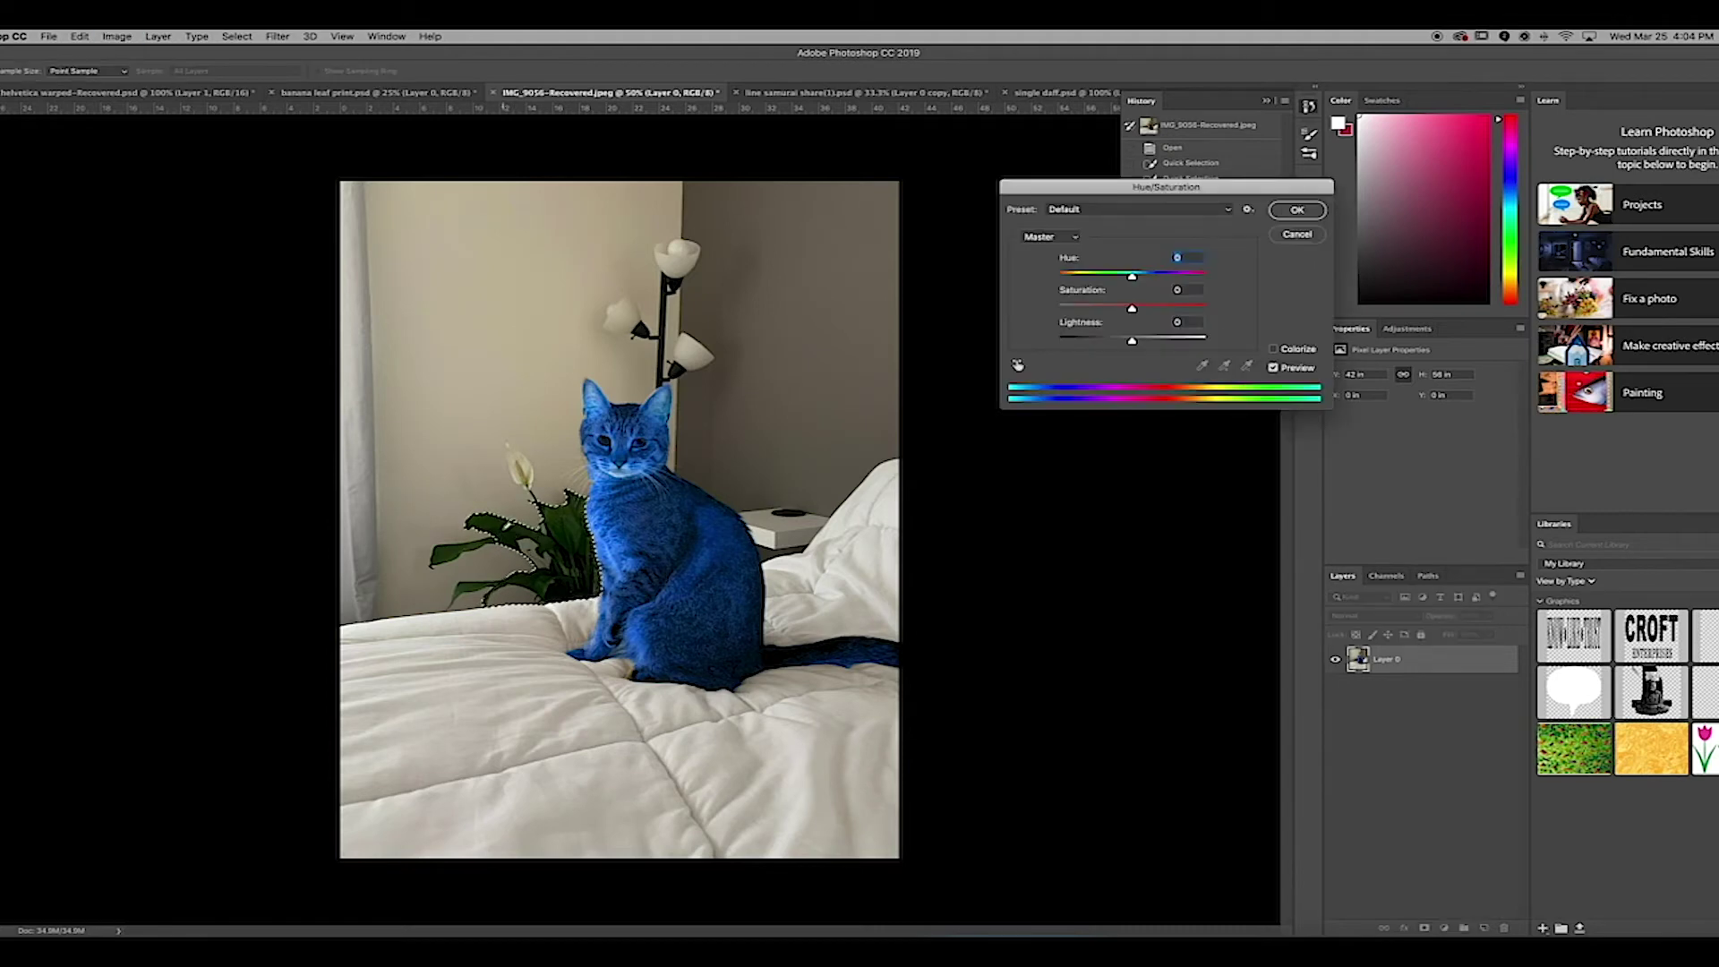
{"action": "left_click_drag", "start_coordinate": [1132, 277], "coordinate": [1215, 272]}
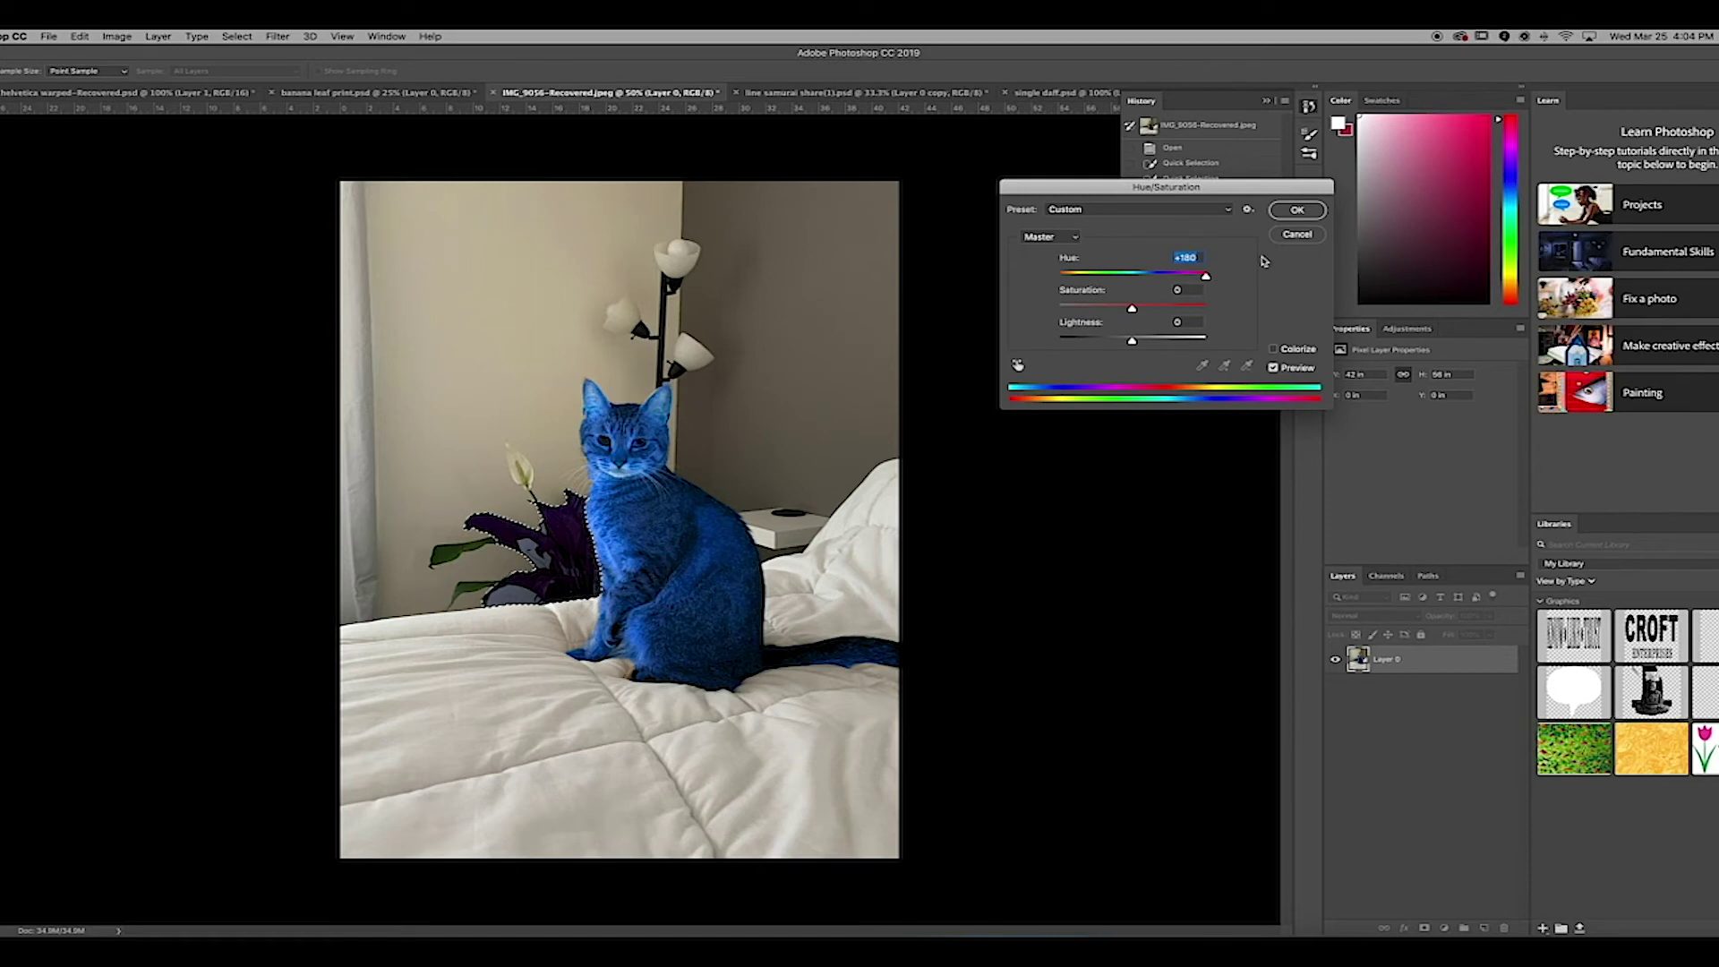
{"action": "left_click", "coordinate": [1297, 233]}
{"action": "key", "text": "super+d"}
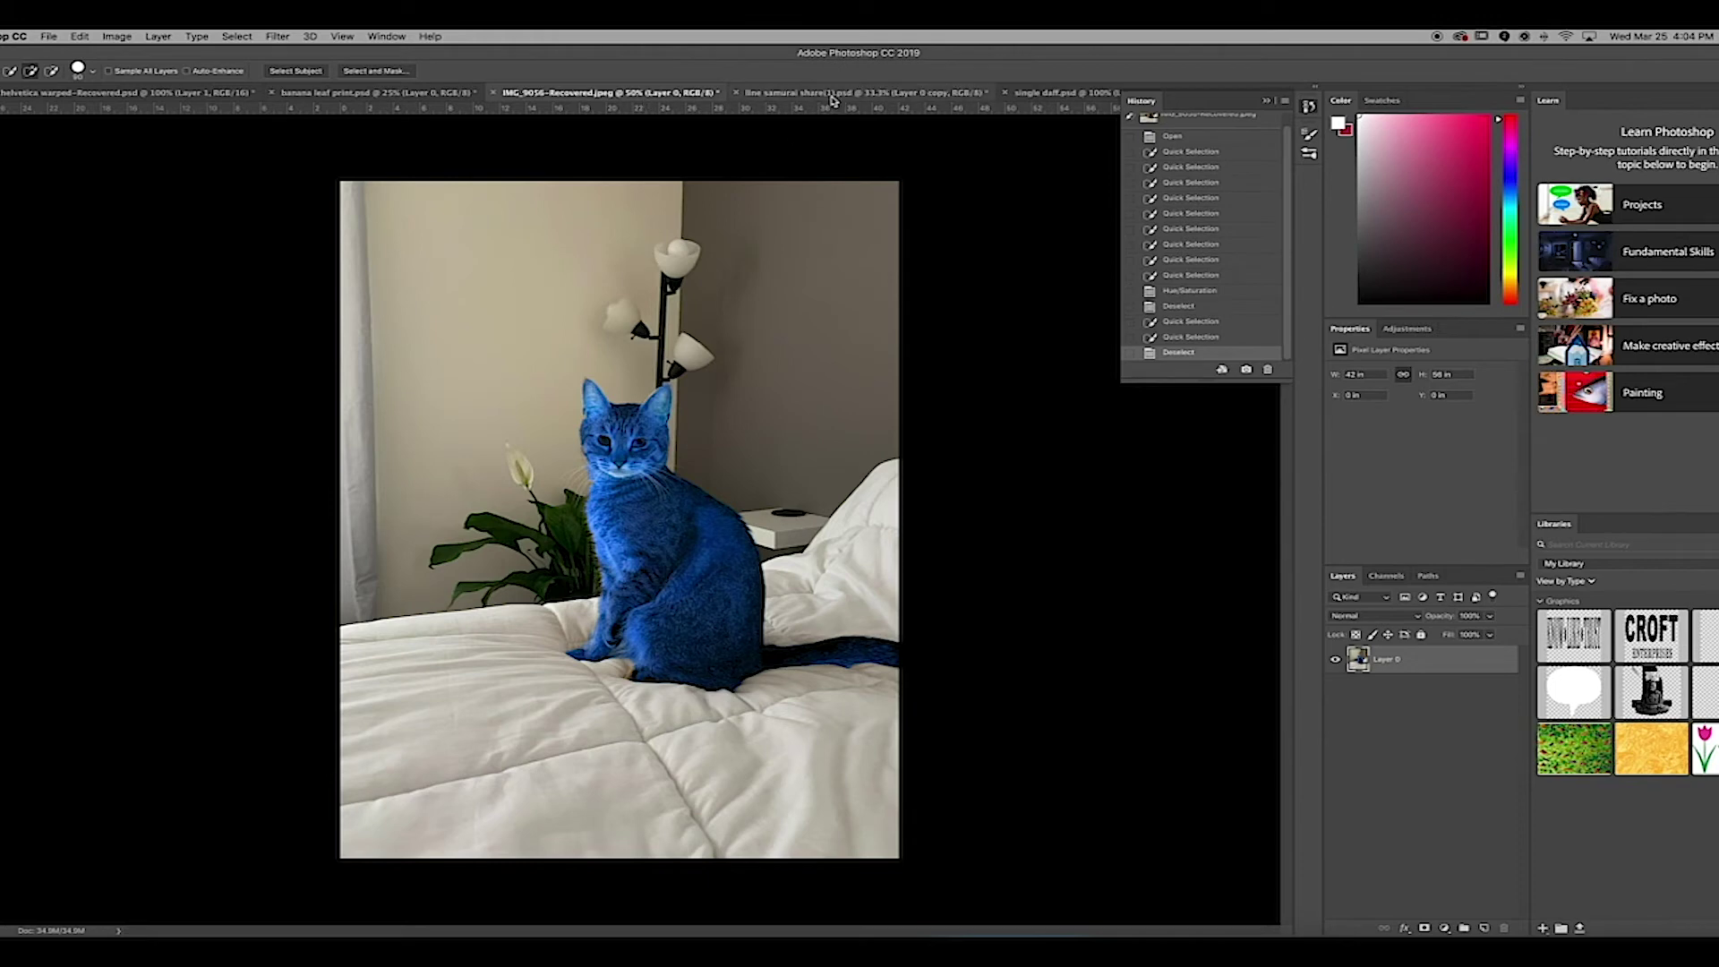
- Switch to the line samurai document and set its visible Color Fill 5 background layer to white (ffffff)
{"action": "left_click", "coordinate": [786, 93]}
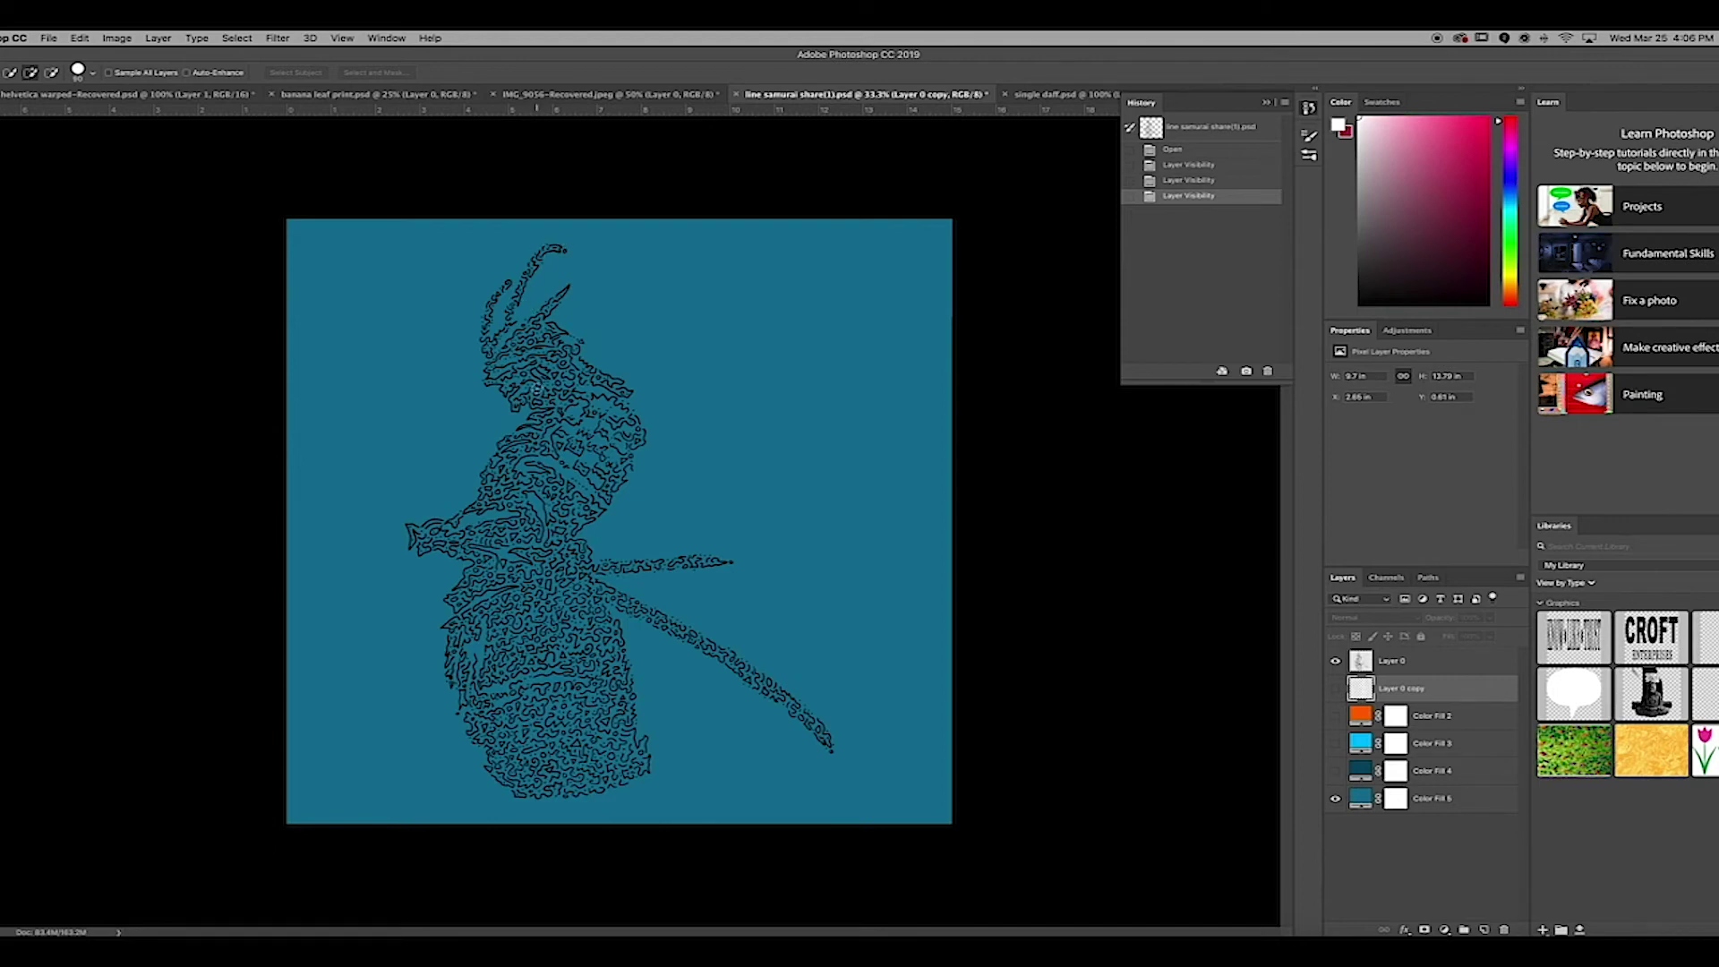
{"action": "left_click", "coordinate": [1334, 798]}
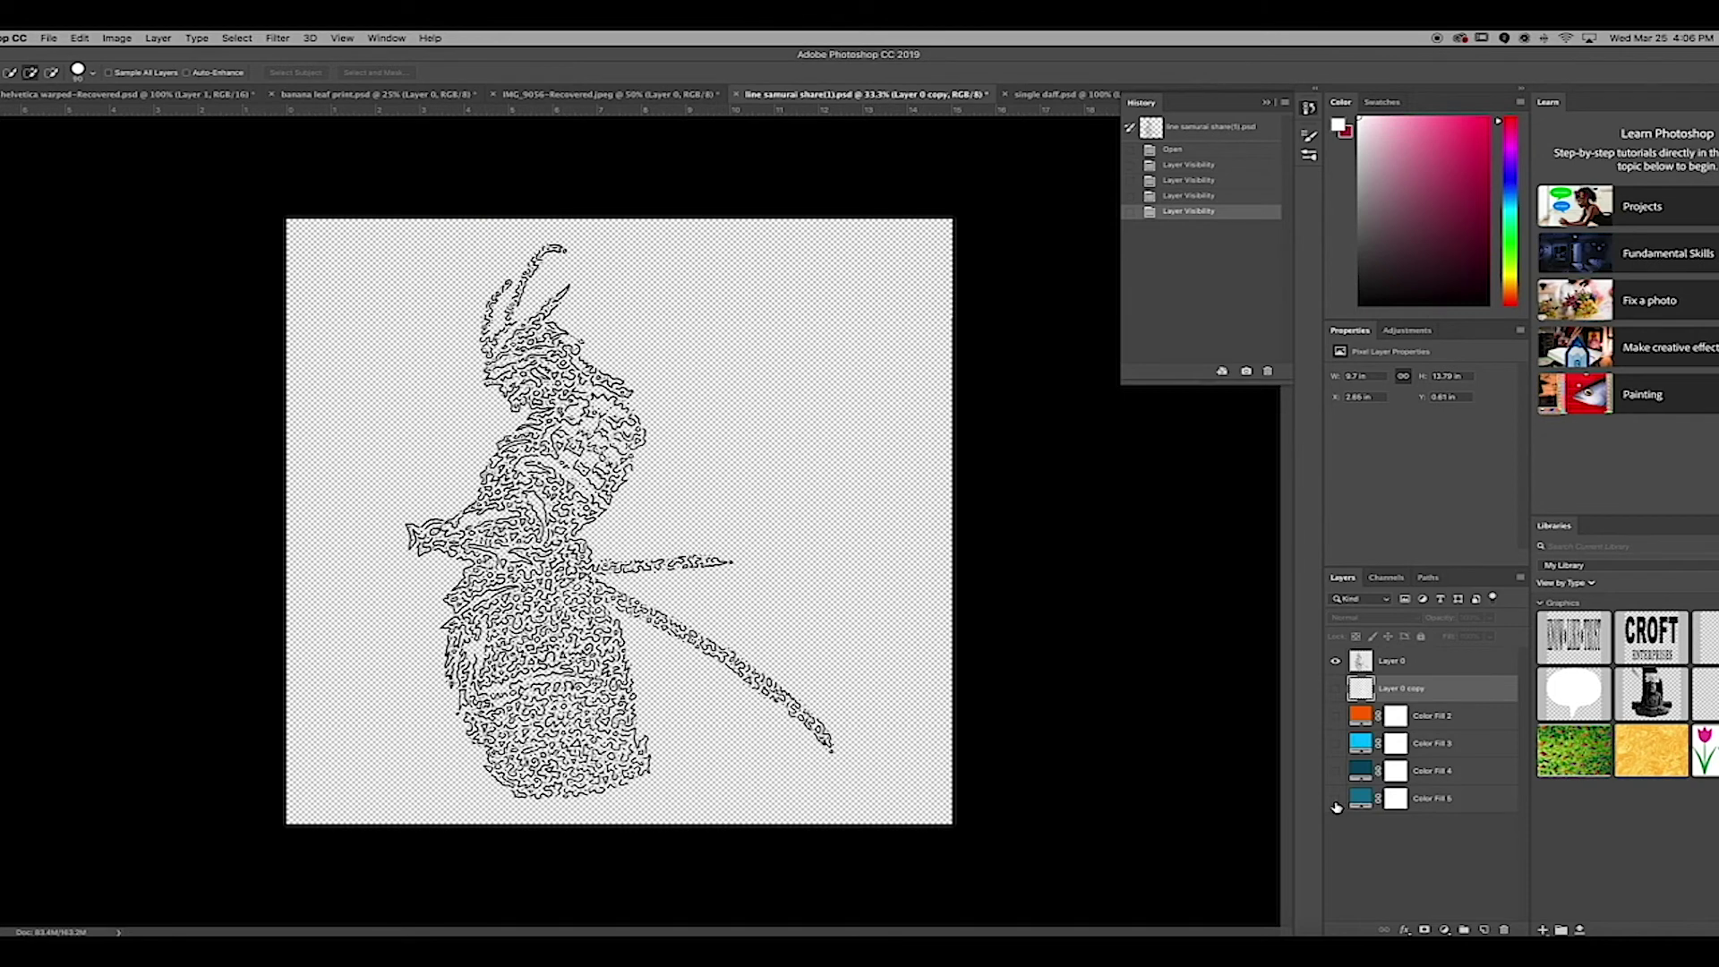
{"action": "left_click", "coordinate": [1335, 800]}
{"action": "double_click", "coordinate": [1360, 798]}
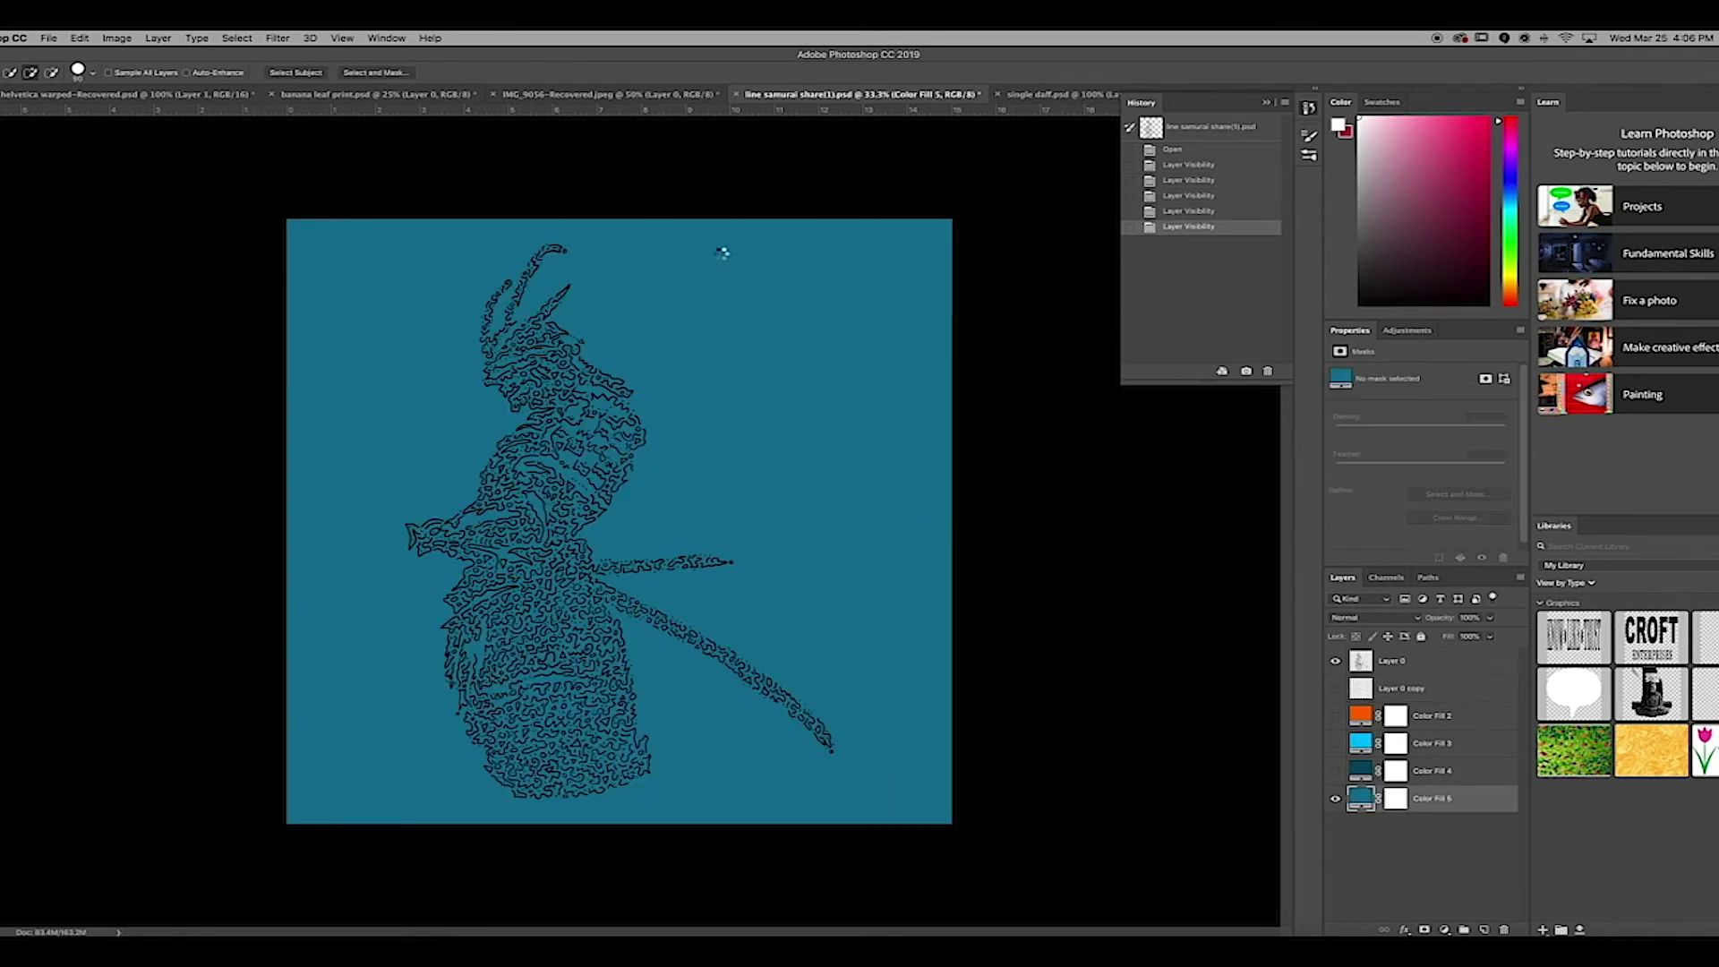
{"action": "type", "text": "ffffff"}
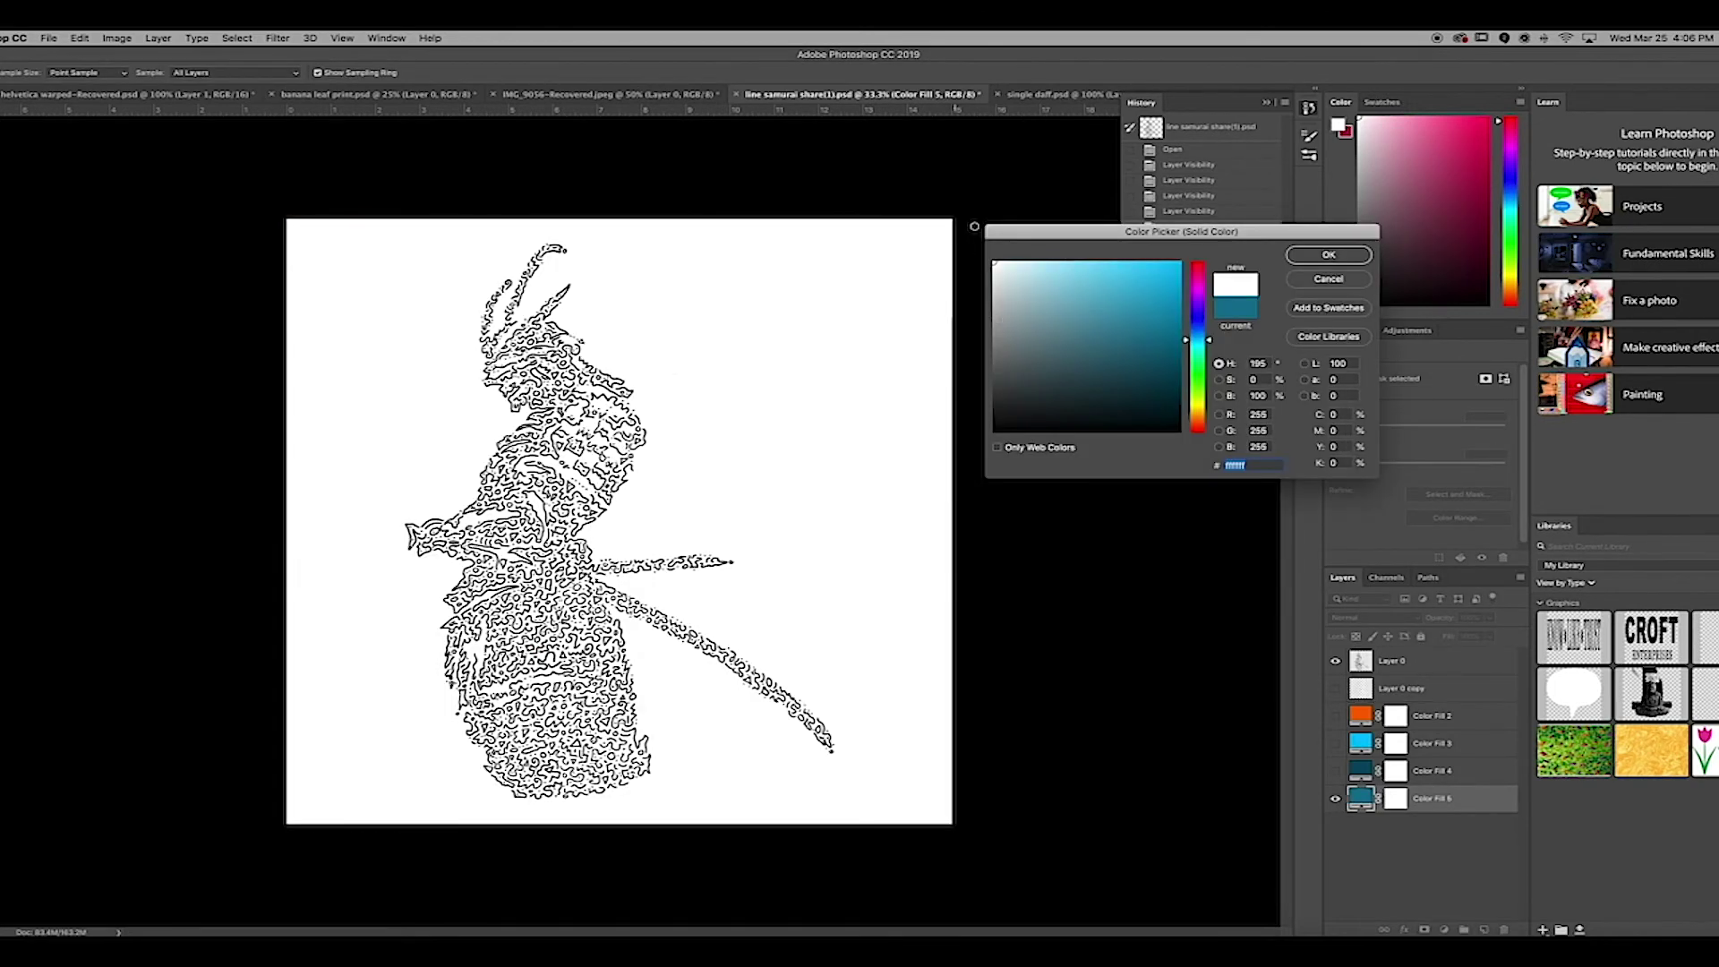
{"action": "left_click", "coordinate": [1329, 254]}
- Rename the line drawing's layer, Layer 0, as "samurai"
{"action": "left_click", "coordinate": [1414, 664]}
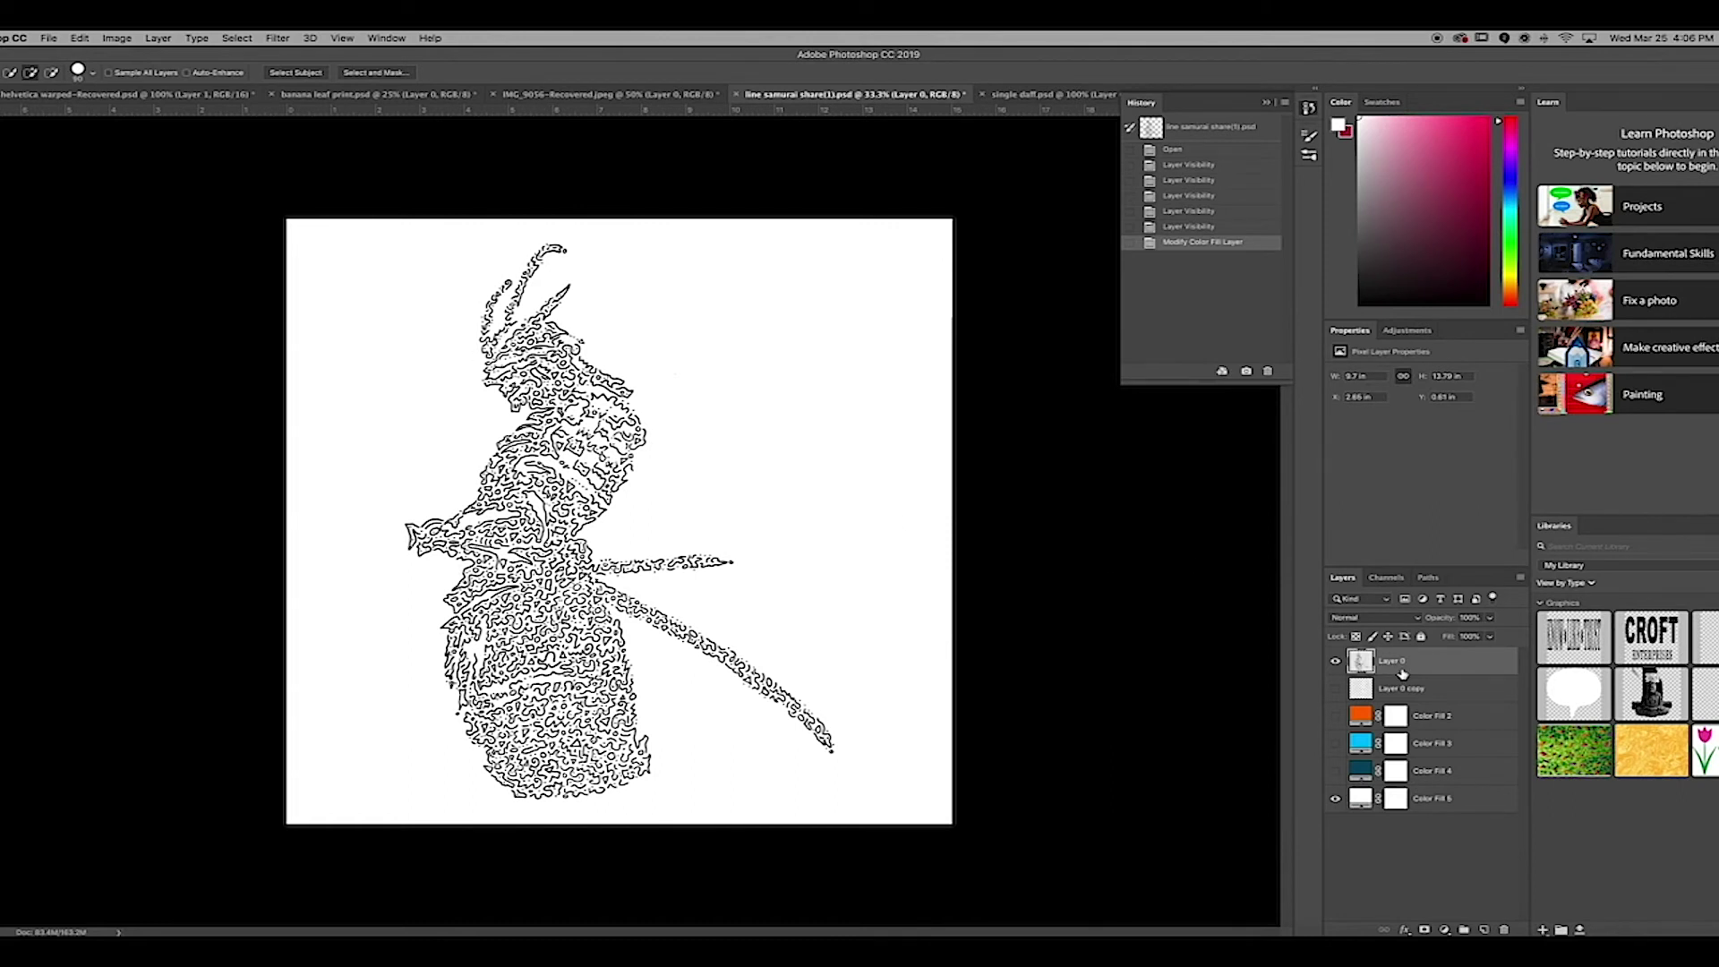
{"action": "key", "text": "a"}
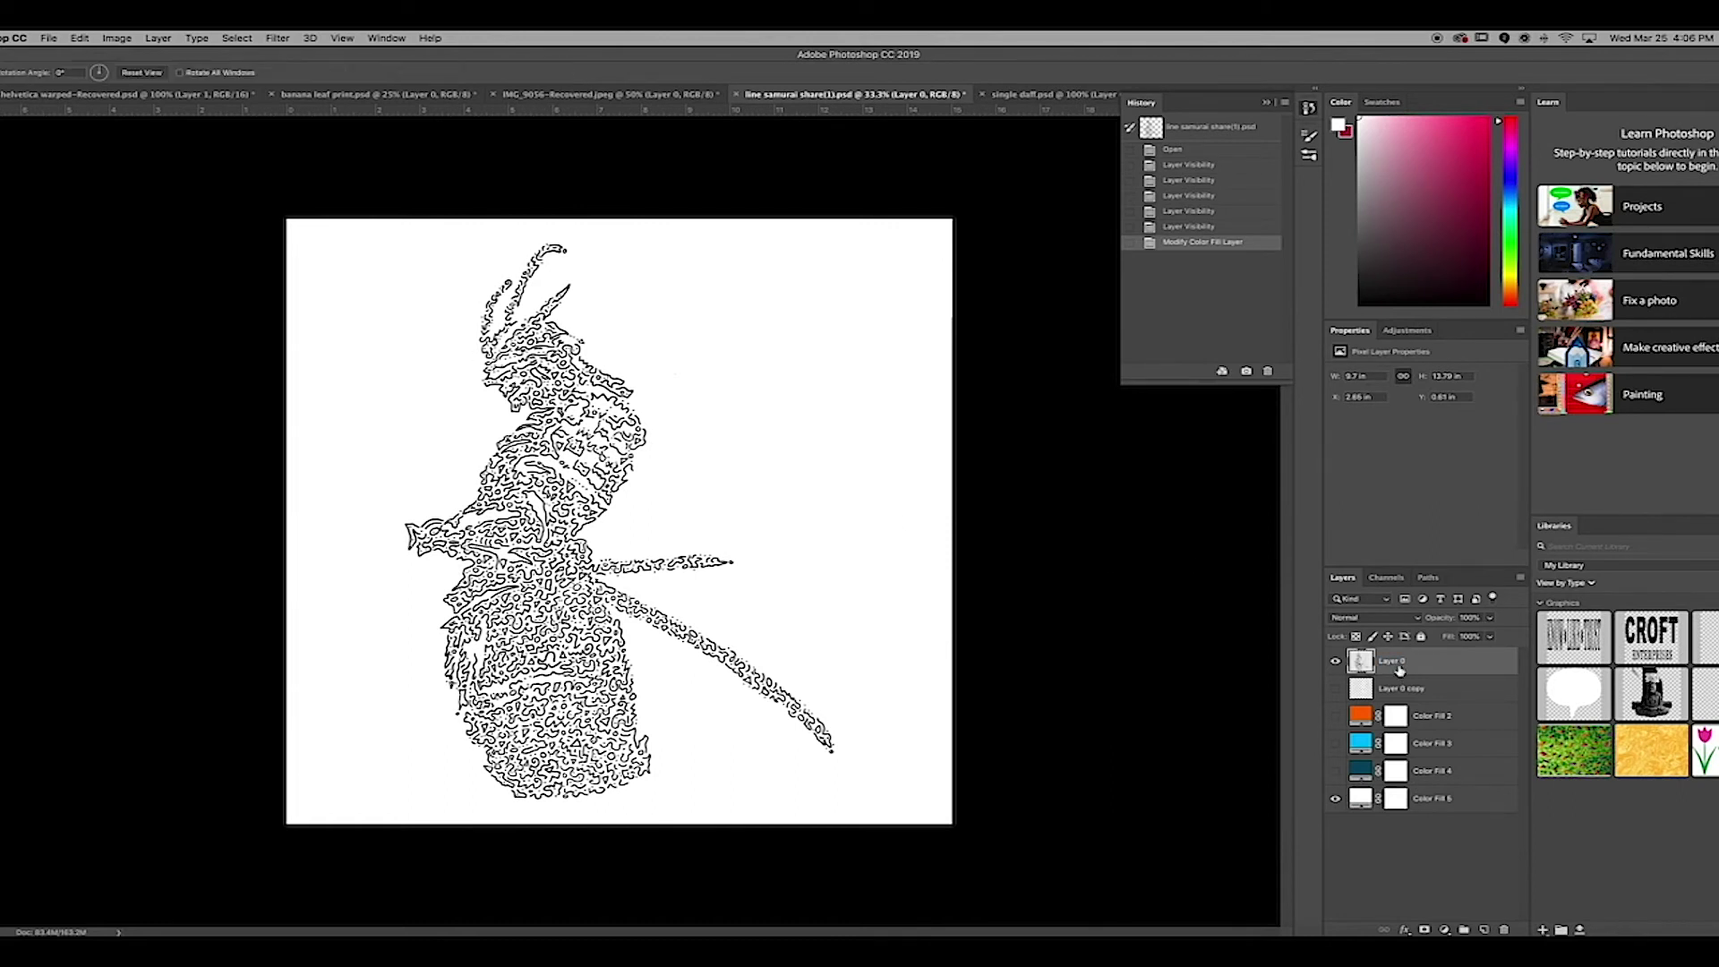
{"action": "double_click", "coordinate": [1384, 662]}
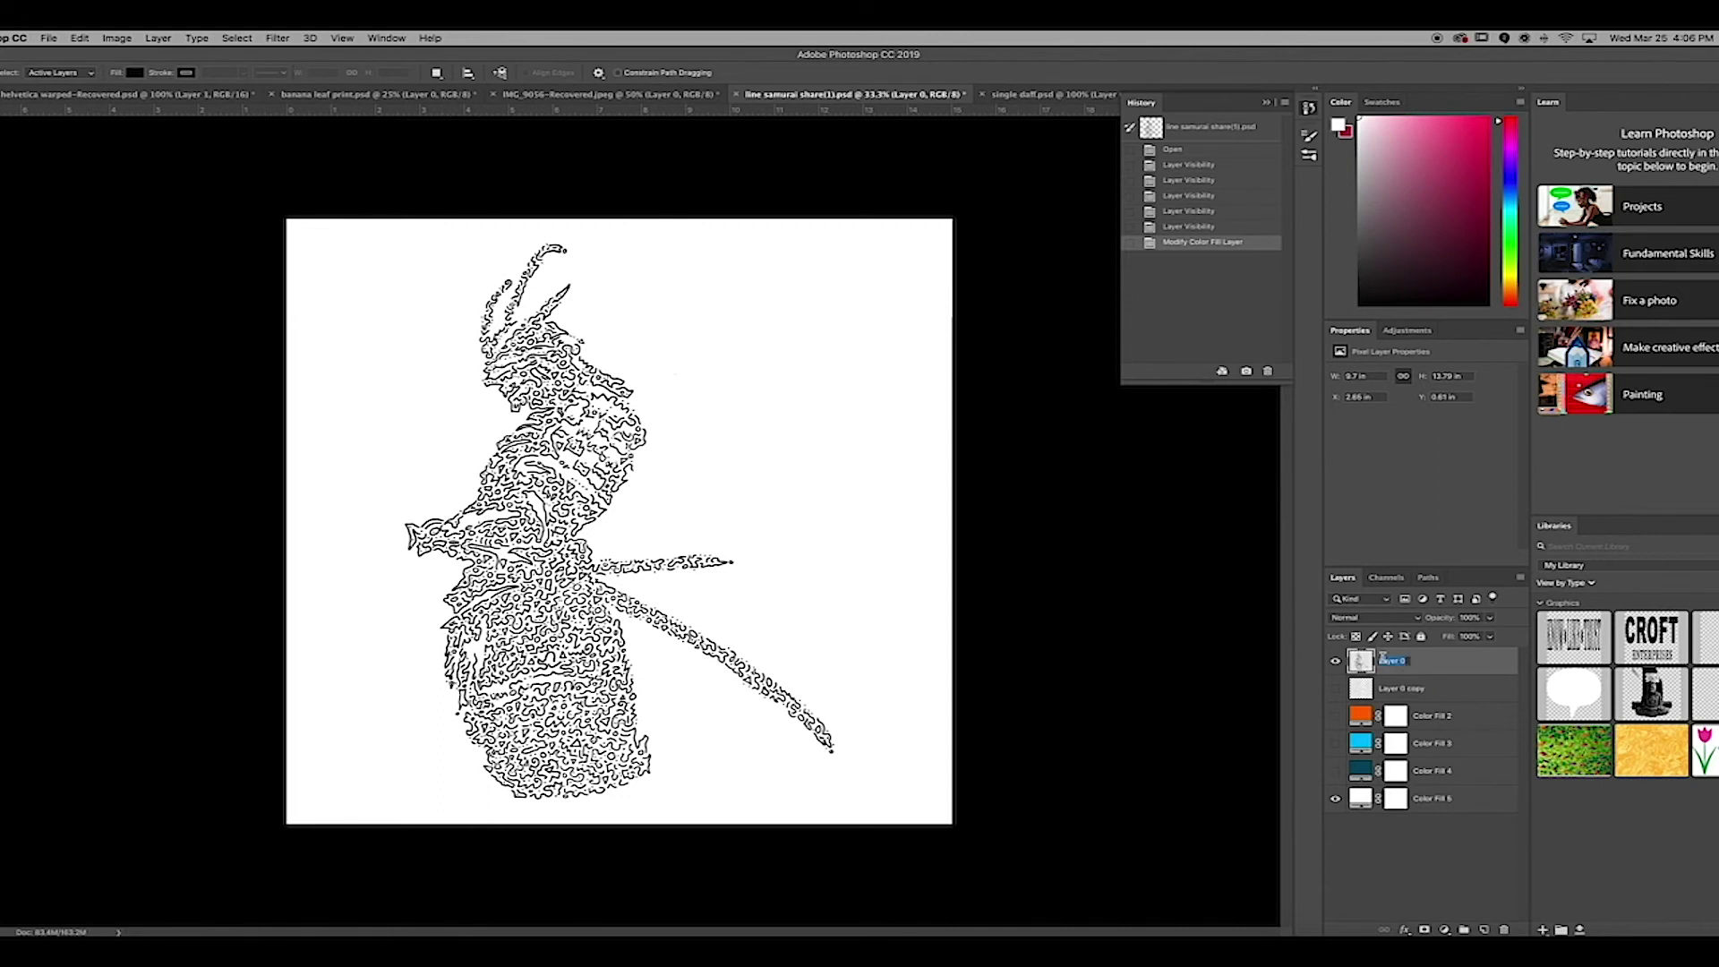
{"action": "type", "text": "d"}
{"action": "key", "text": "Return"}
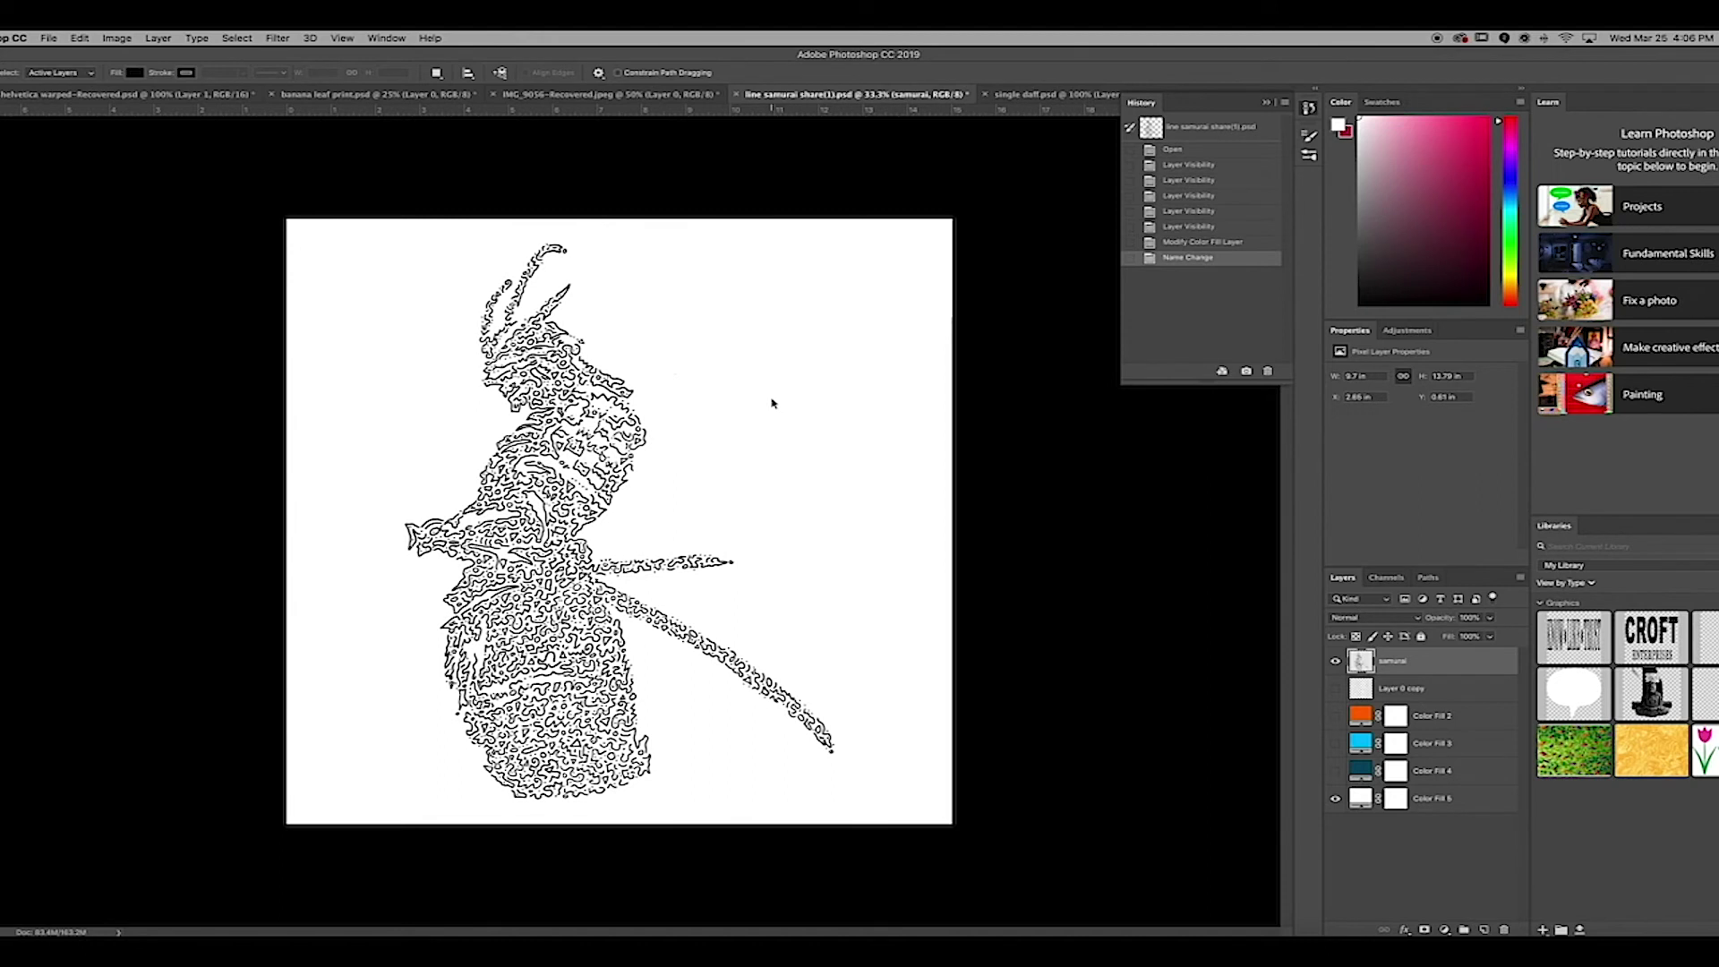
- Try shifting the black samurai lines' hue to -25 with Hue/Saturation, and cancel it
{"action": "key", "text": "ctrl+u"}
{"action": "left_click_drag", "start_coordinate": [1110, 278], "coordinate": [1114, 278]}
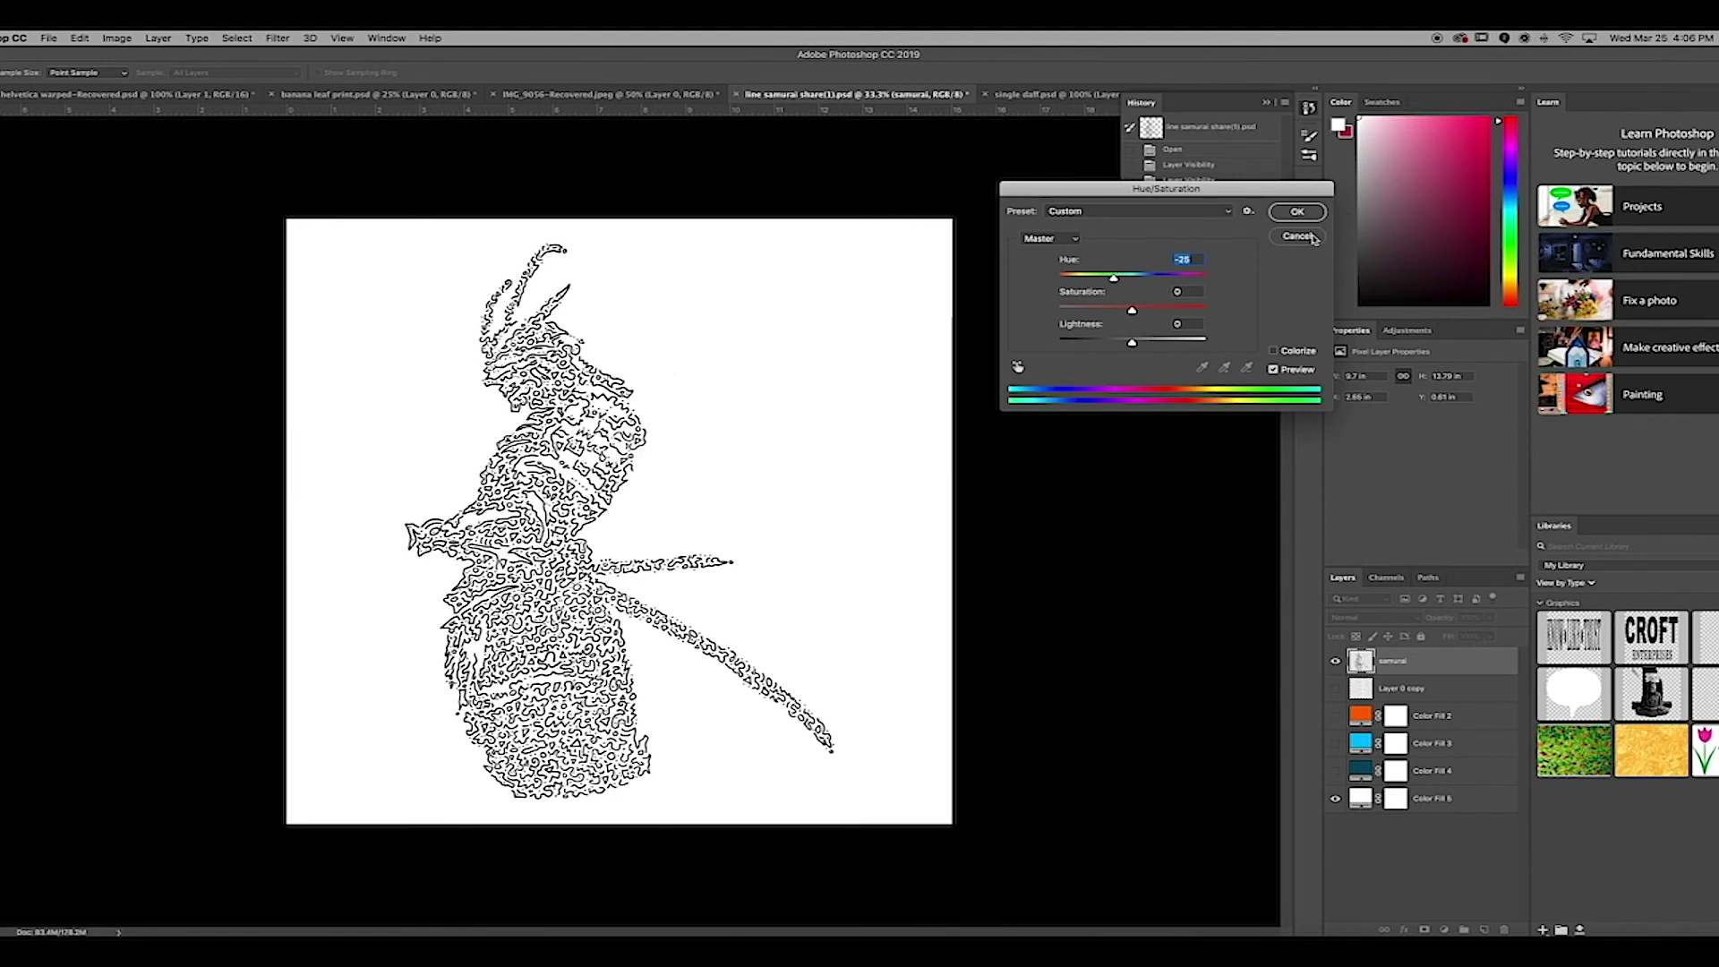
{"action": "left_click_drag", "start_coordinate": [1114, 278], "coordinate": [1110, 270]}
{"action": "left_click", "coordinate": [1296, 236]}
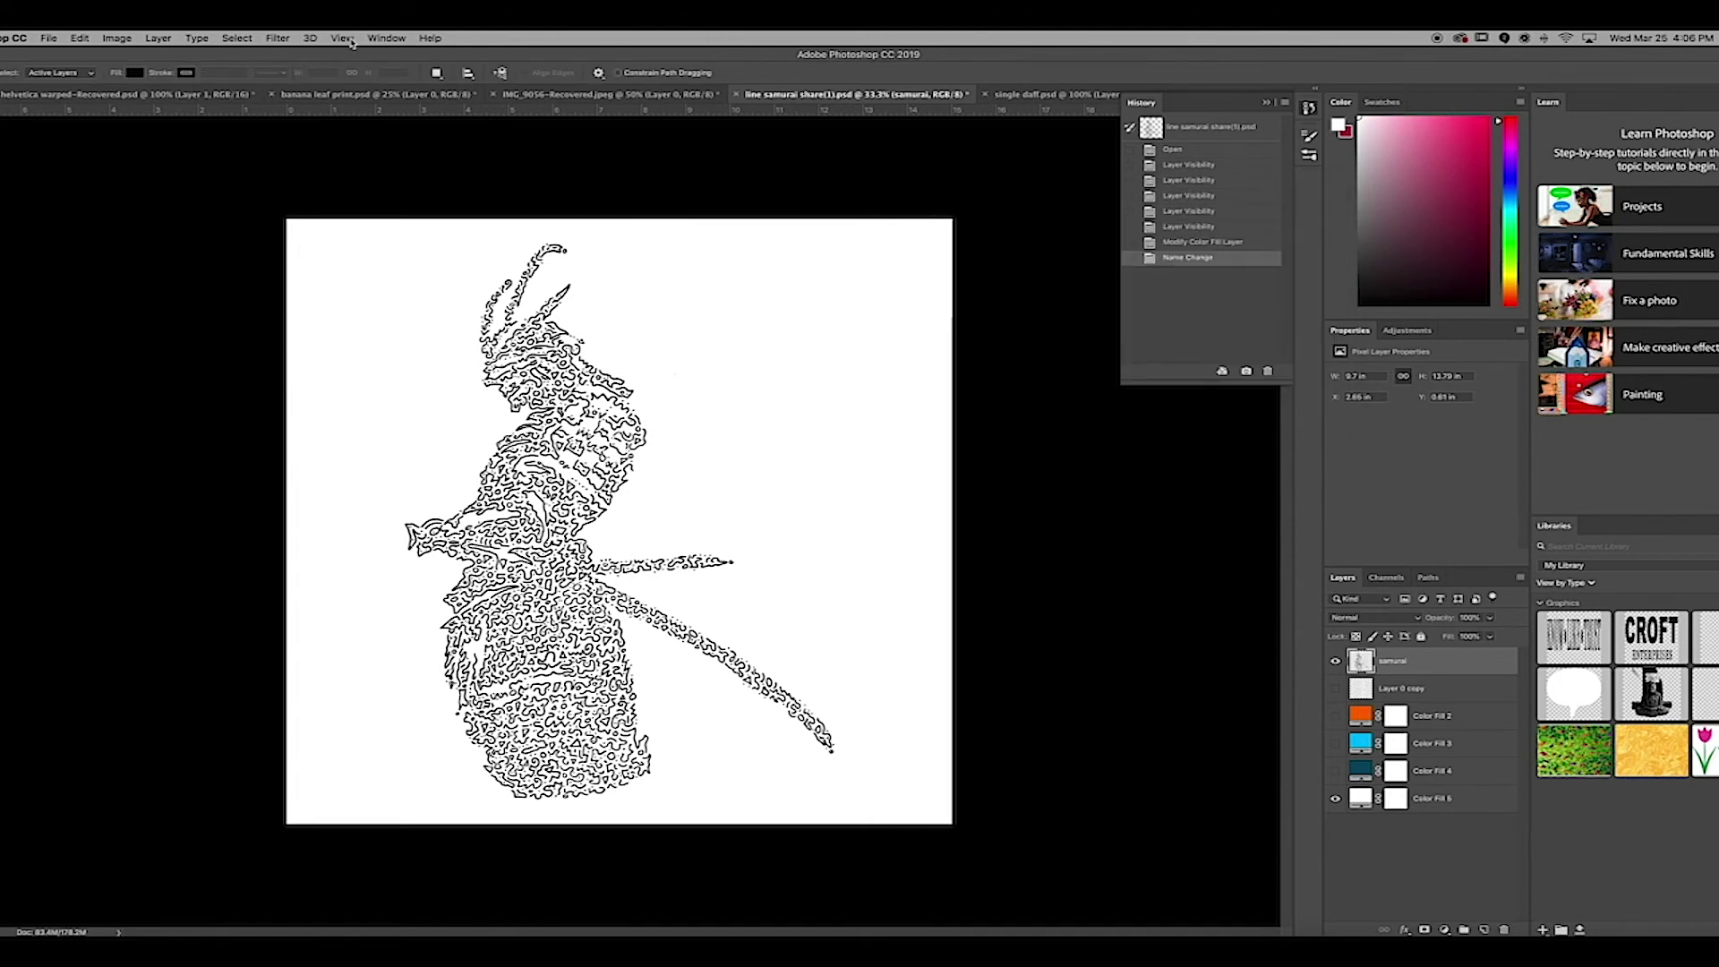
- Try a midtone Color Balance of -88 cyan/red and -18 magenta/green on the samurai layer, and cancel it
{"action": "left_click", "coordinate": [116, 37]}
{"action": "mouse_move", "coordinate": [143, 74]}
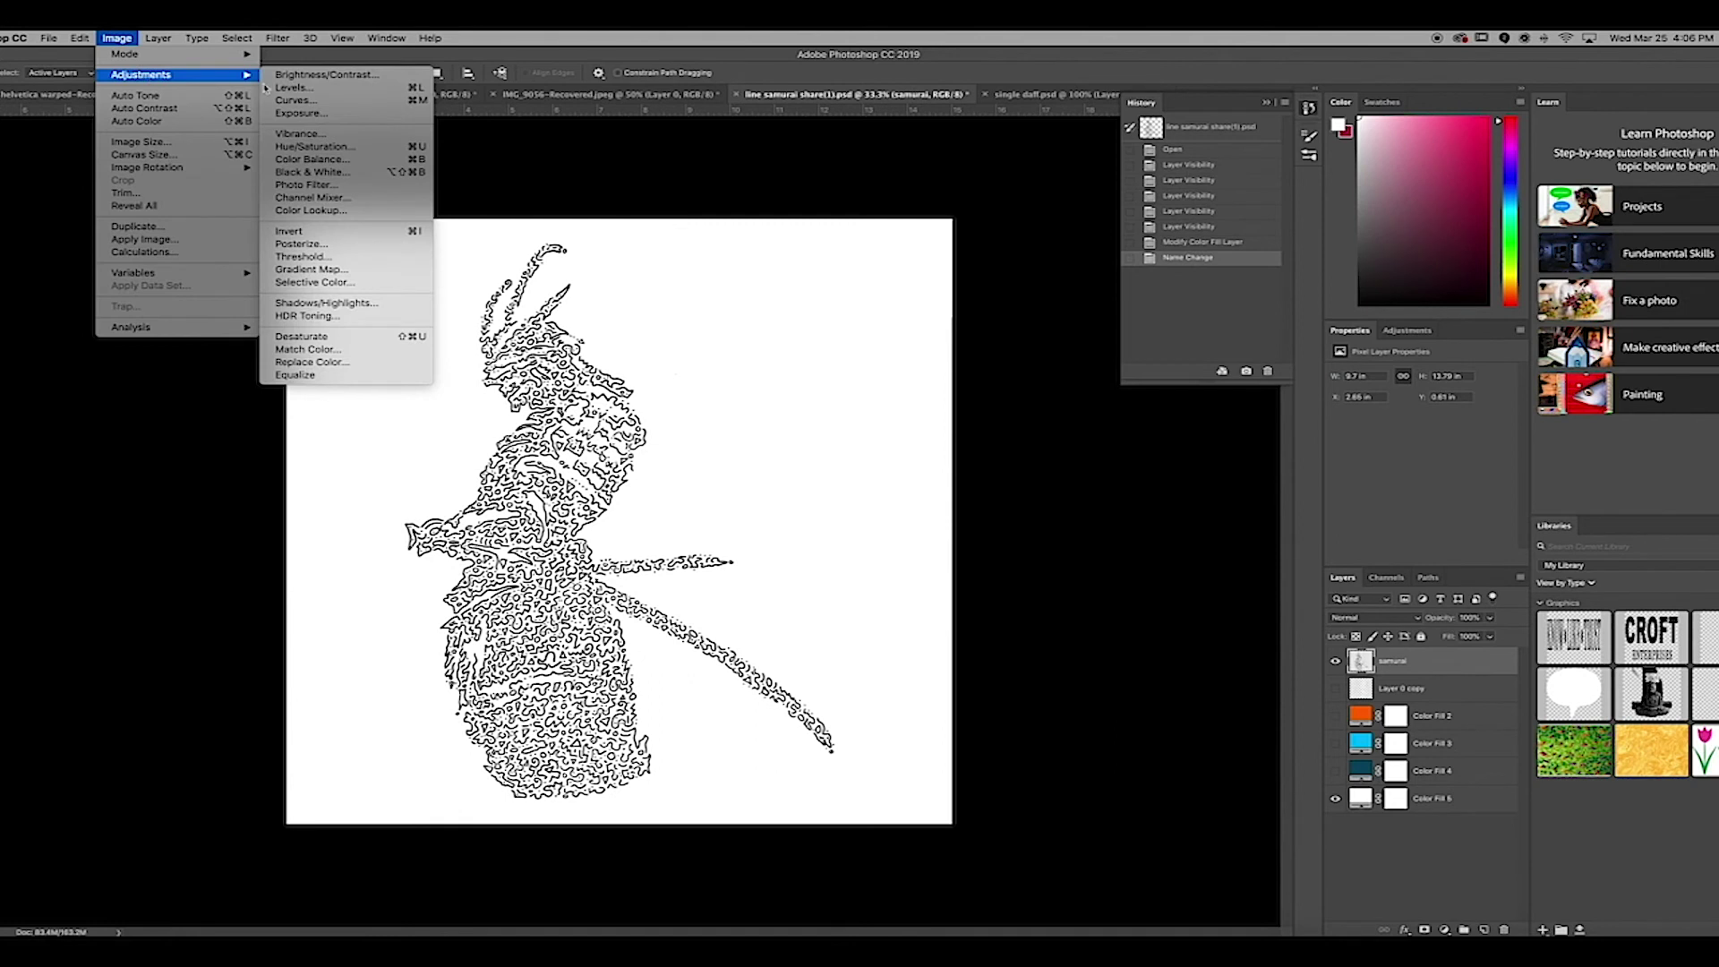
{"action": "left_click", "coordinate": [344, 161]}
{"action": "mouse_move", "coordinate": [1063, 255]}
{"action": "left_mouse_down"}
{"action": "mouse_move", "coordinate": [1127, 256]}
{"action": "mouse_move", "coordinate": [997, 253]}
{"action": "mouse_move", "coordinate": [1121, 268]}
{"action": "mouse_move", "coordinate": [1005, 268]}
{"action": "mouse_move", "coordinate": [1050, 272]}
{"action": "left_mouse_up"}
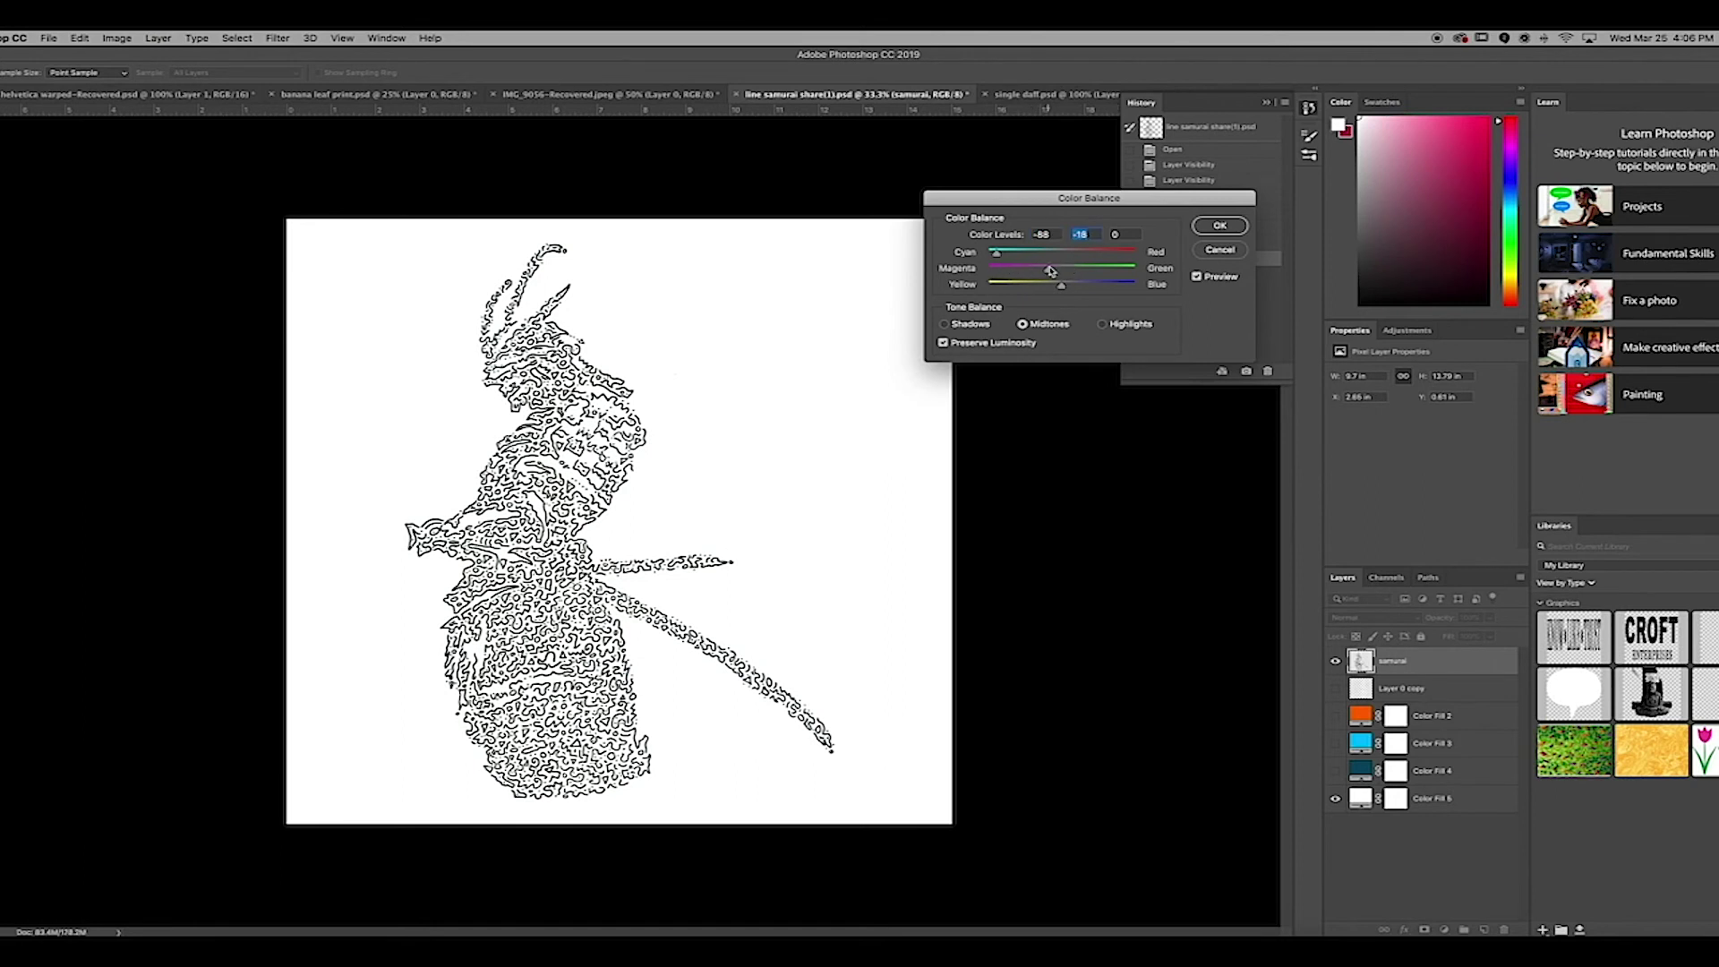
{"action": "left_click", "coordinate": [1220, 250]}
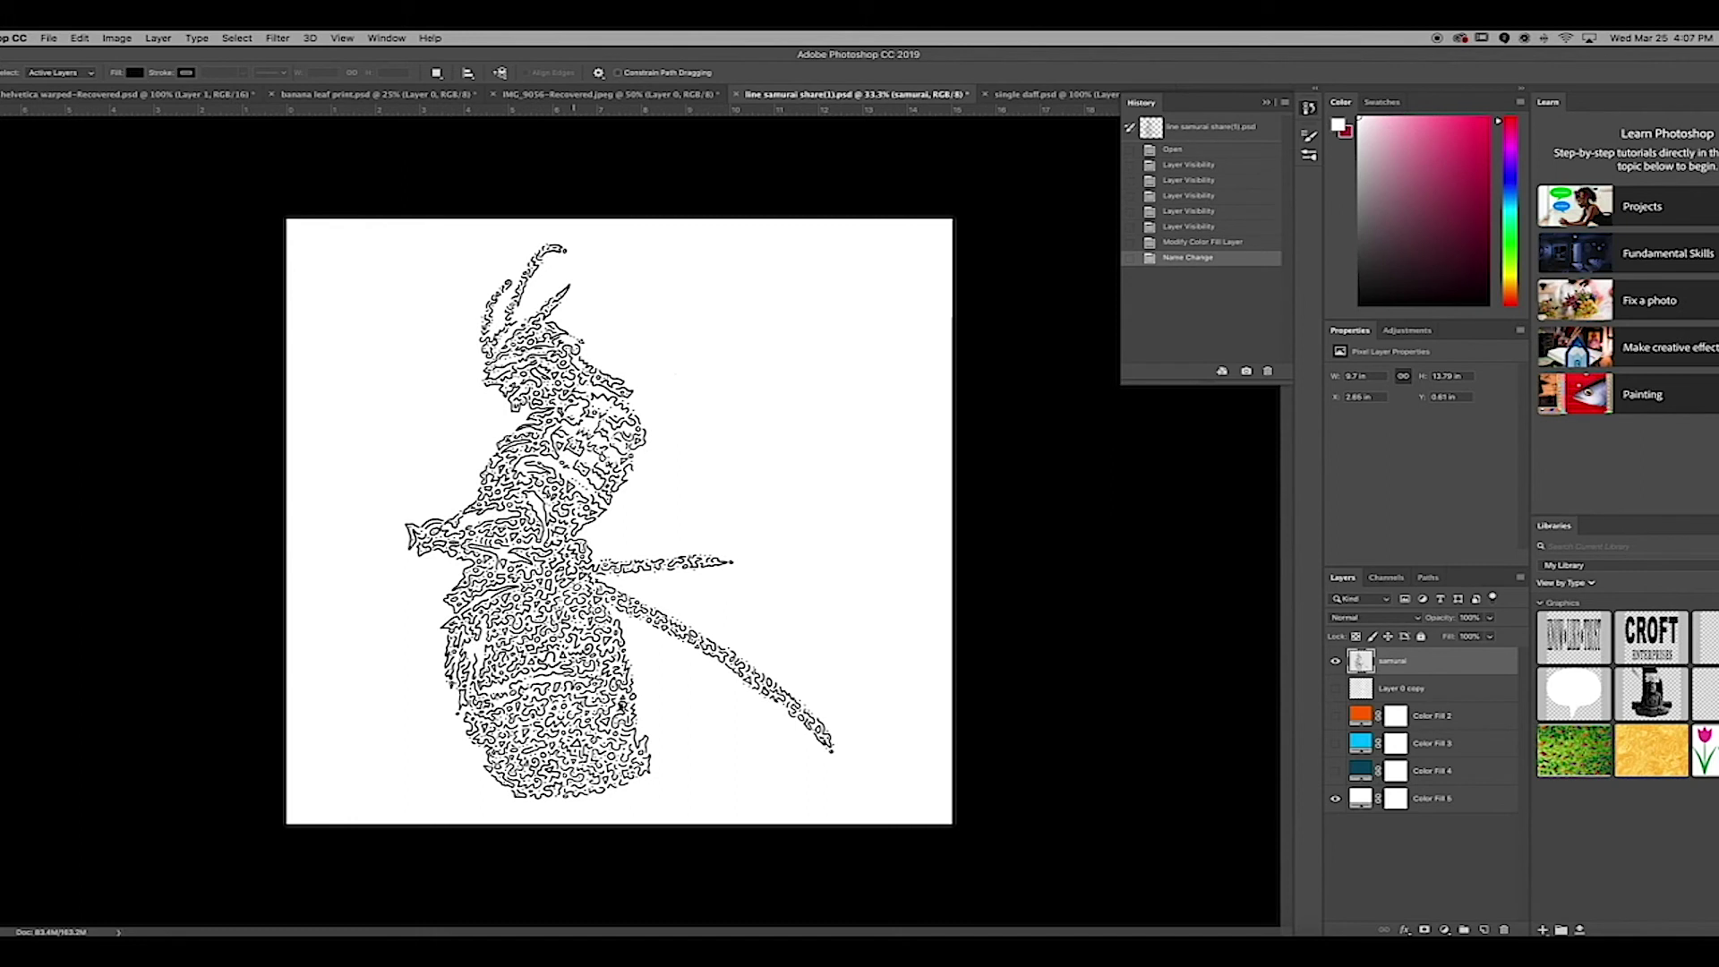
- Turn the samurai lines red using the Channel Mixer, setting the red output channel's constant to +197%
{"action": "left_click", "coordinate": [131, 35]}
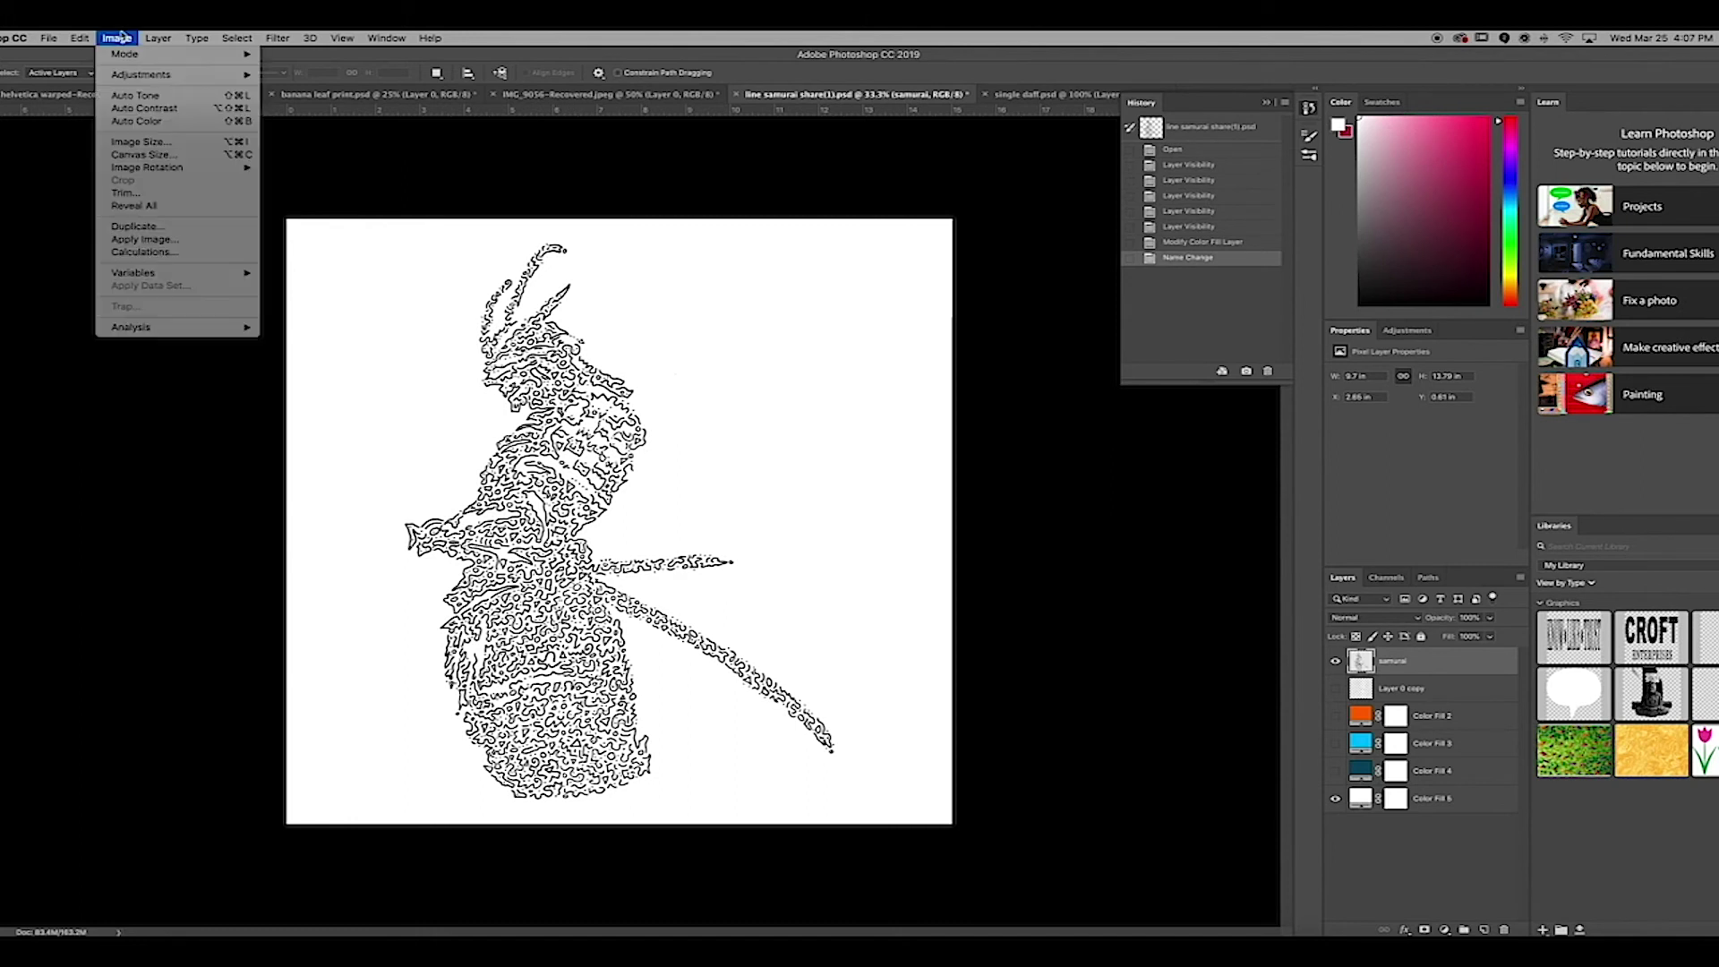
{"action": "mouse_move", "coordinate": [128, 77]}
{"action": "left_click", "coordinate": [123, 39]}
{"action": "left_click", "coordinate": [124, 39]}
{"action": "mouse_move", "coordinate": [139, 79]}
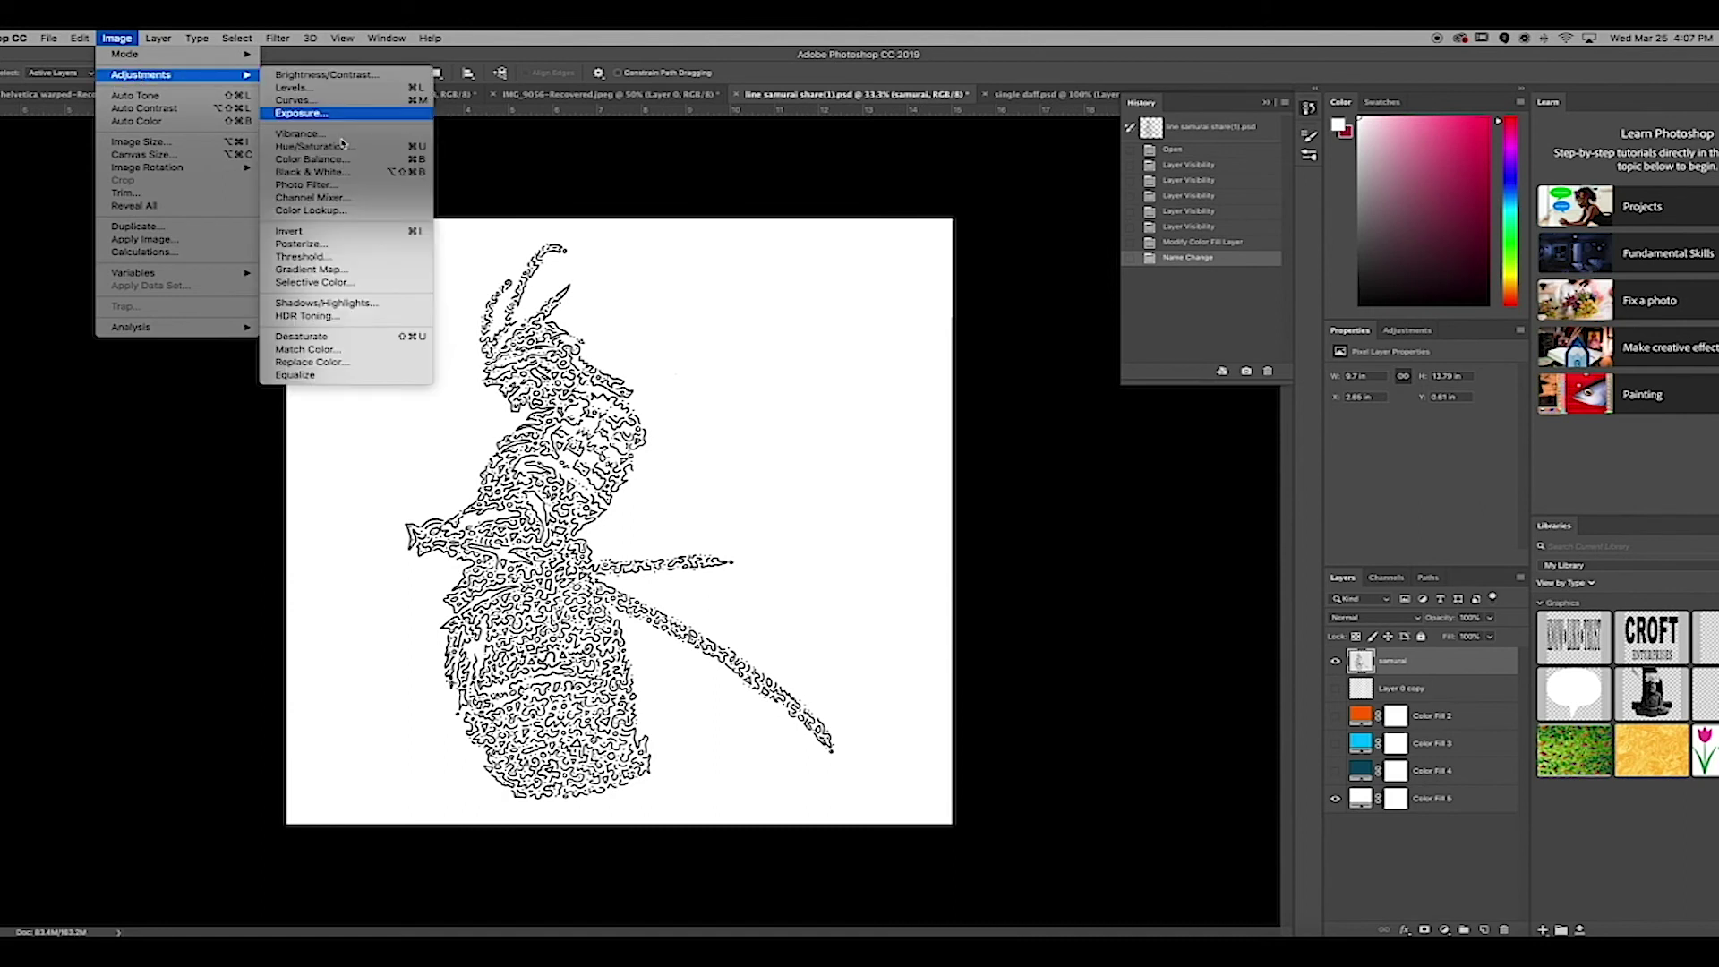
{"action": "left_click", "coordinate": [398, 198]}
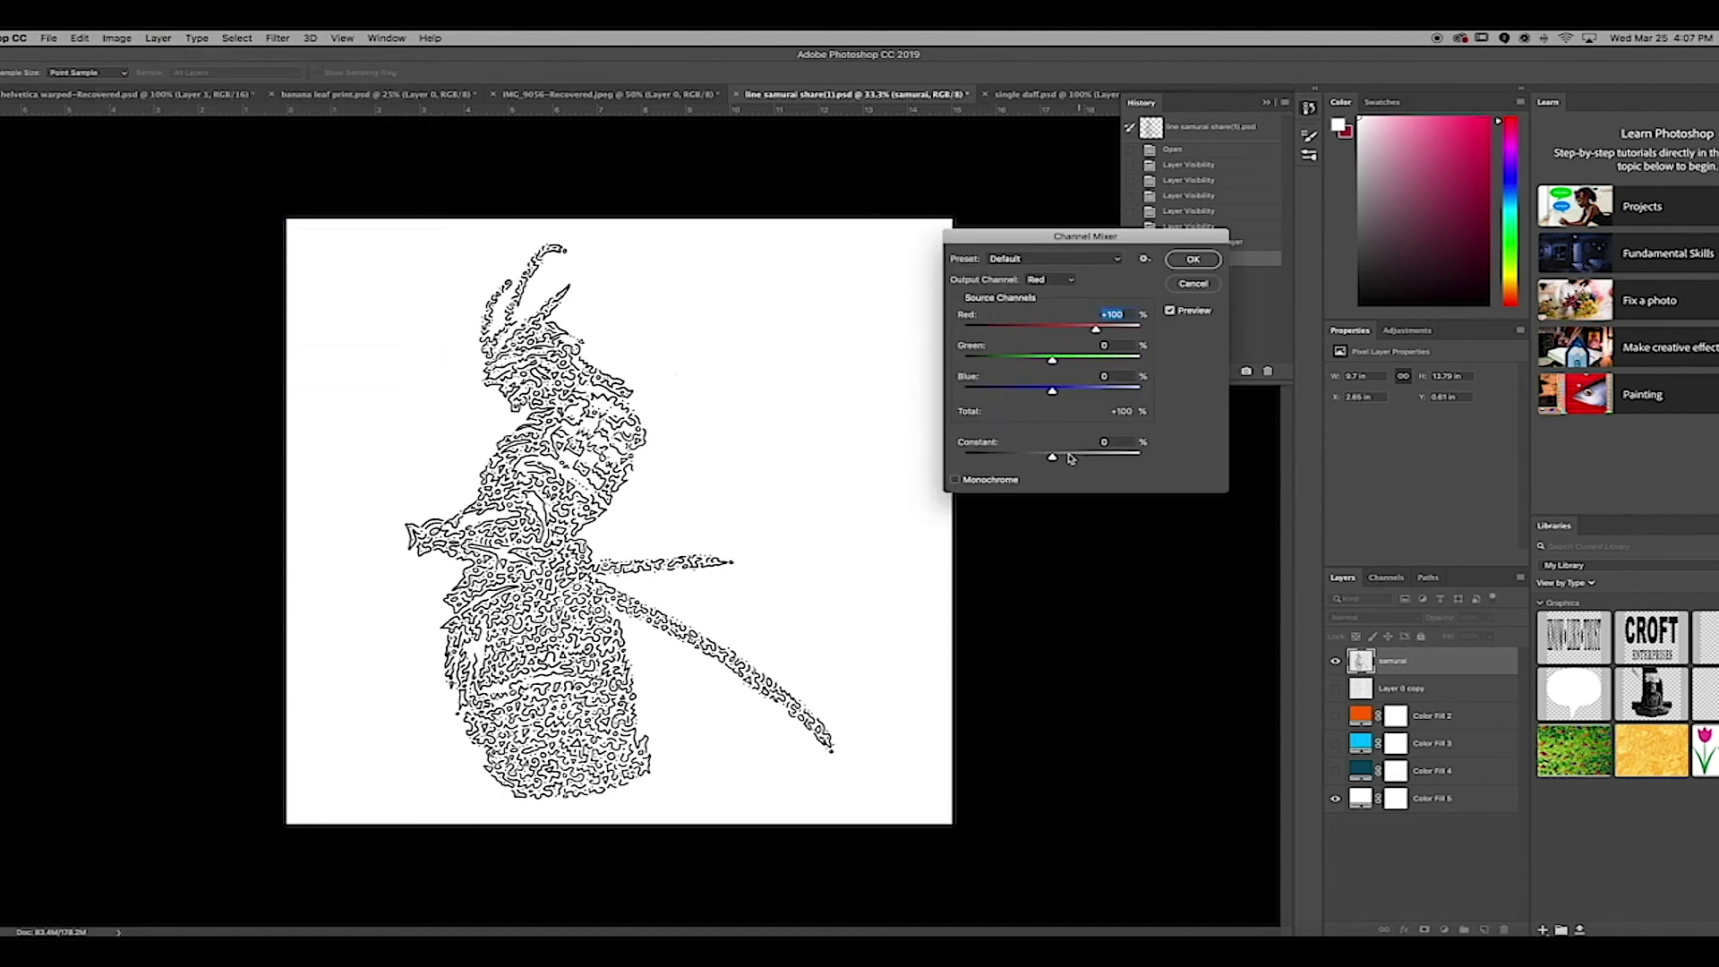
{"action": "left_click_drag", "start_coordinate": [1055, 460], "coordinate": [1141, 454]}
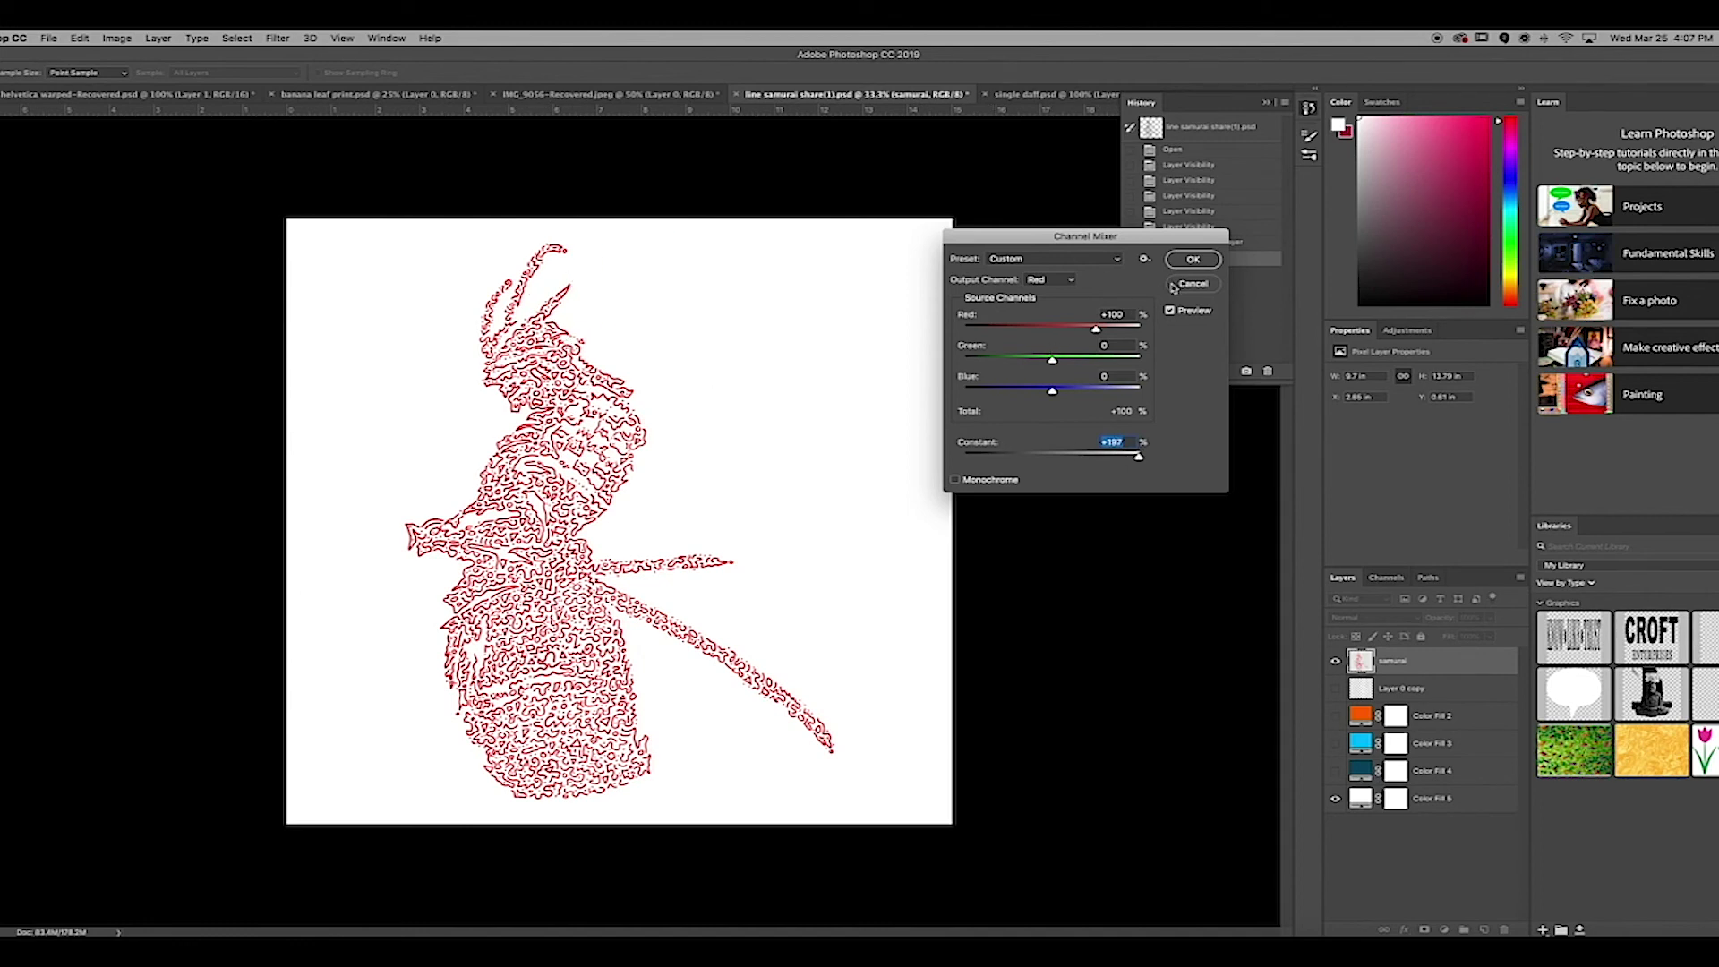
{"action": "left_click", "coordinate": [1196, 263]}
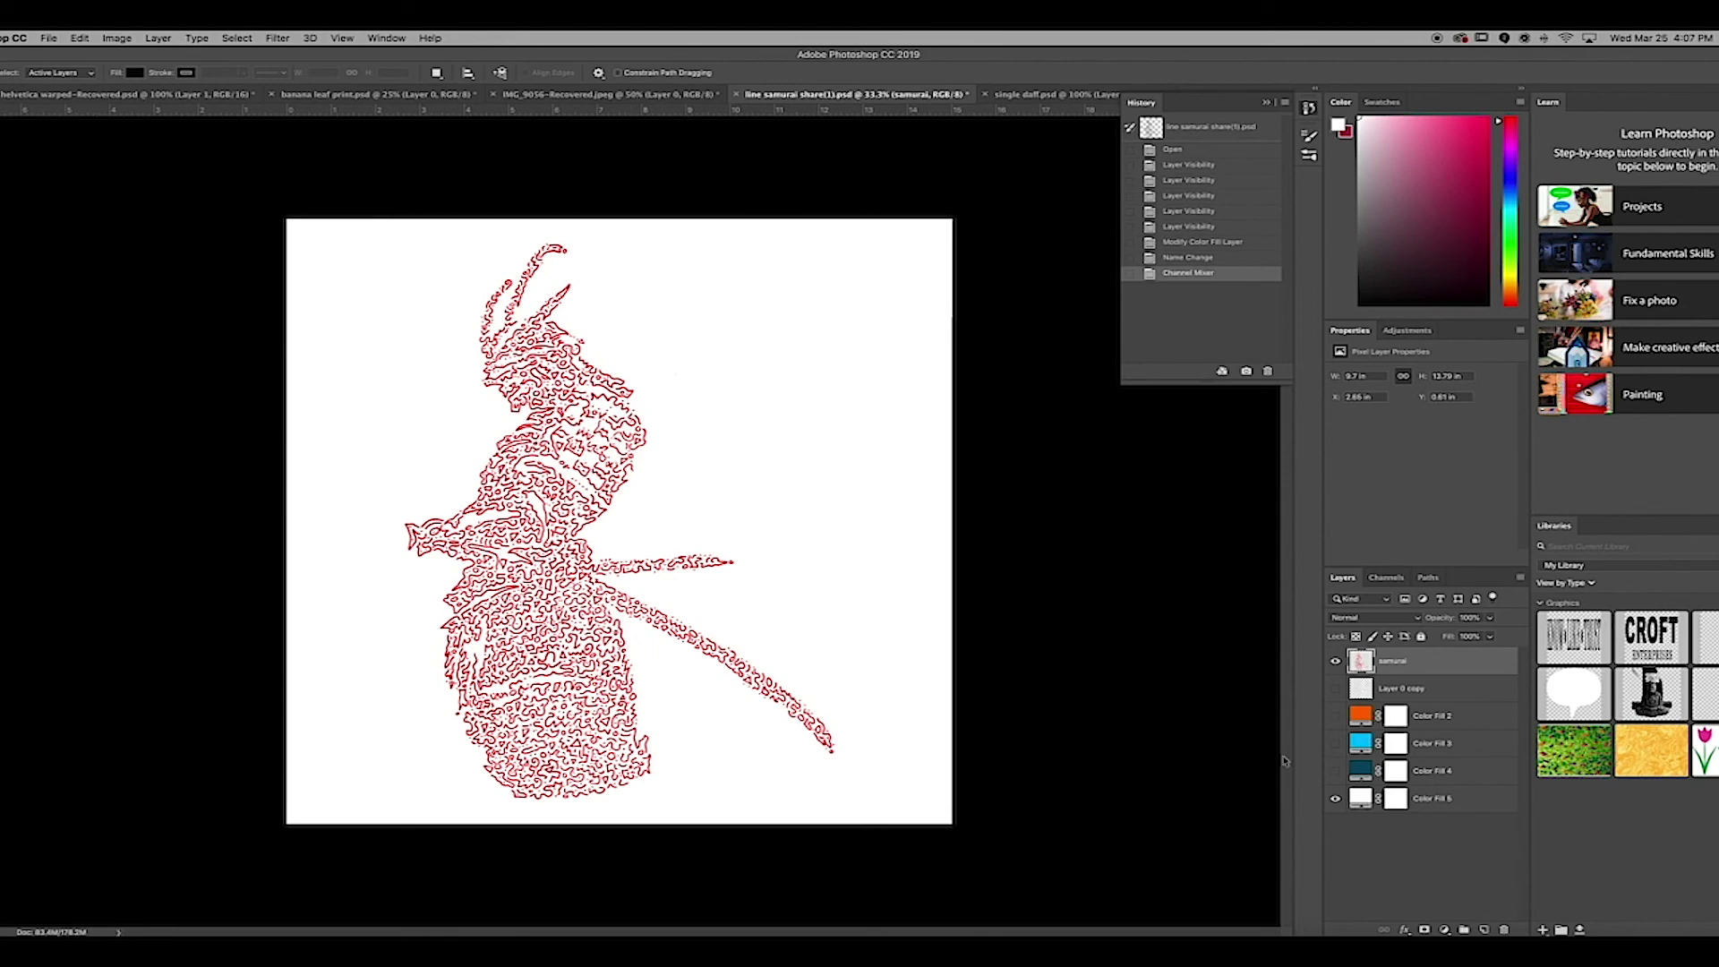
- Try a small negative Hue/Saturation hue shift on the red samurai lines, and cancel it
{"action": "key", "text": "super+u"}
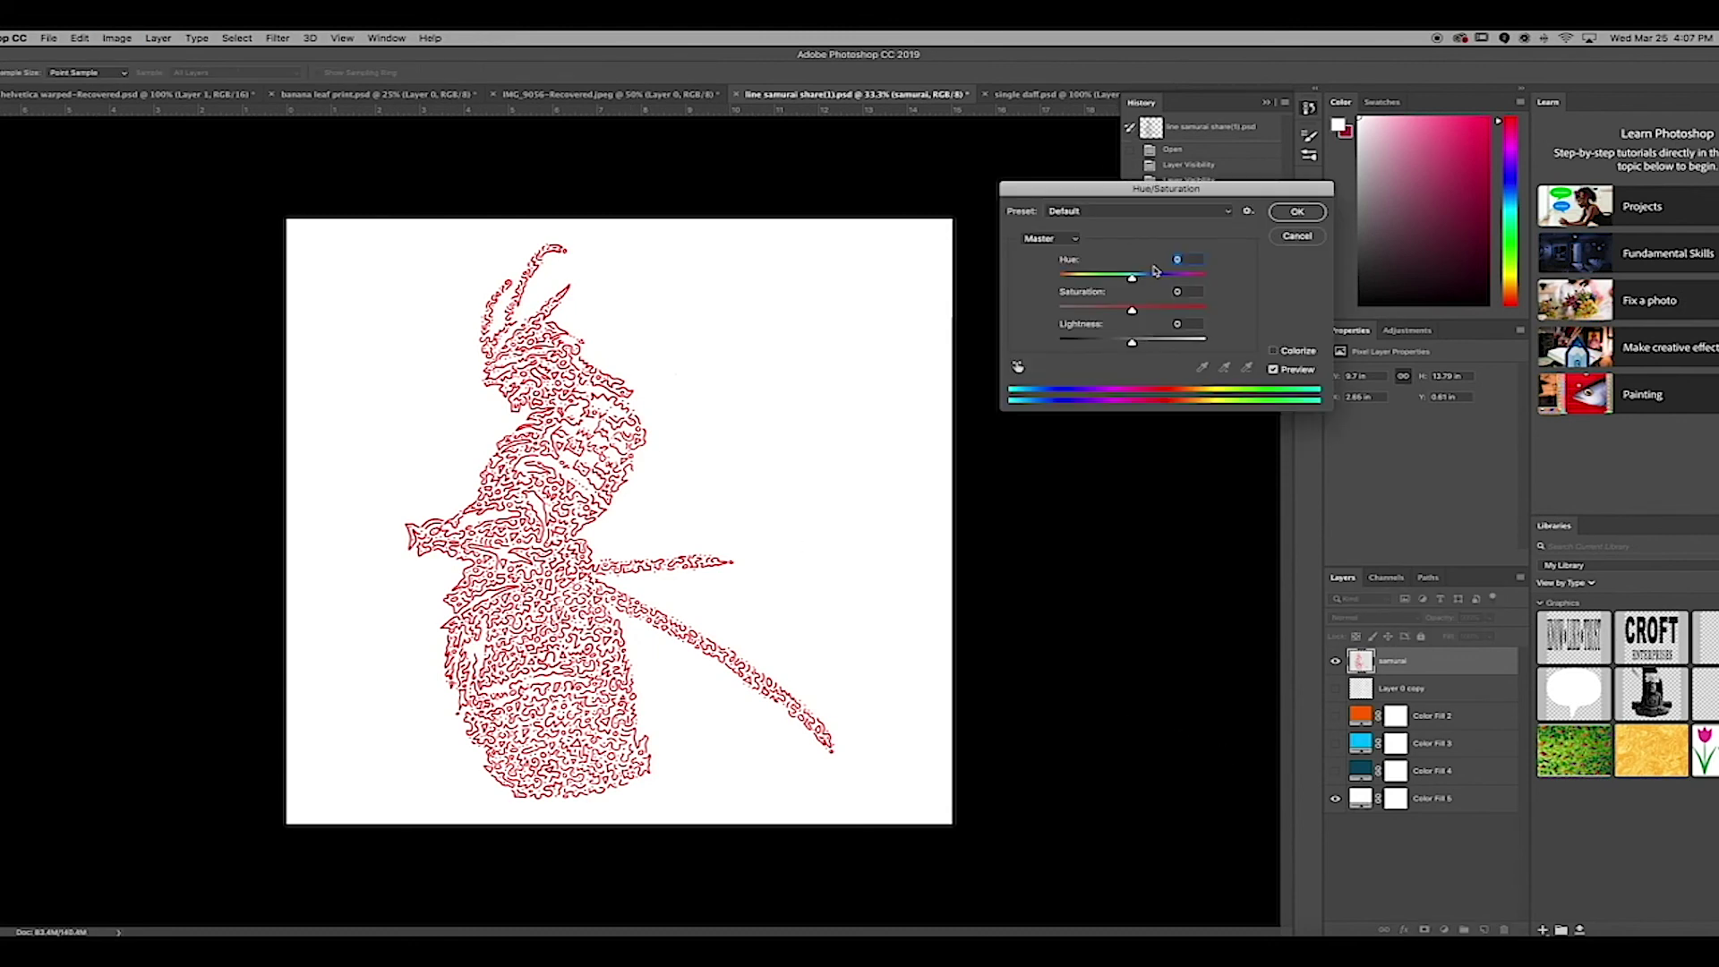
{"action": "mouse_move", "coordinate": [1133, 277]}
{"action": "left_mouse_down"}
{"action": "mouse_move", "coordinate": [1175, 280]}
{"action": "mouse_move", "coordinate": [1122, 279]}
{"action": "left_mouse_up"}
{"action": "left_click", "coordinate": [1296, 240]}
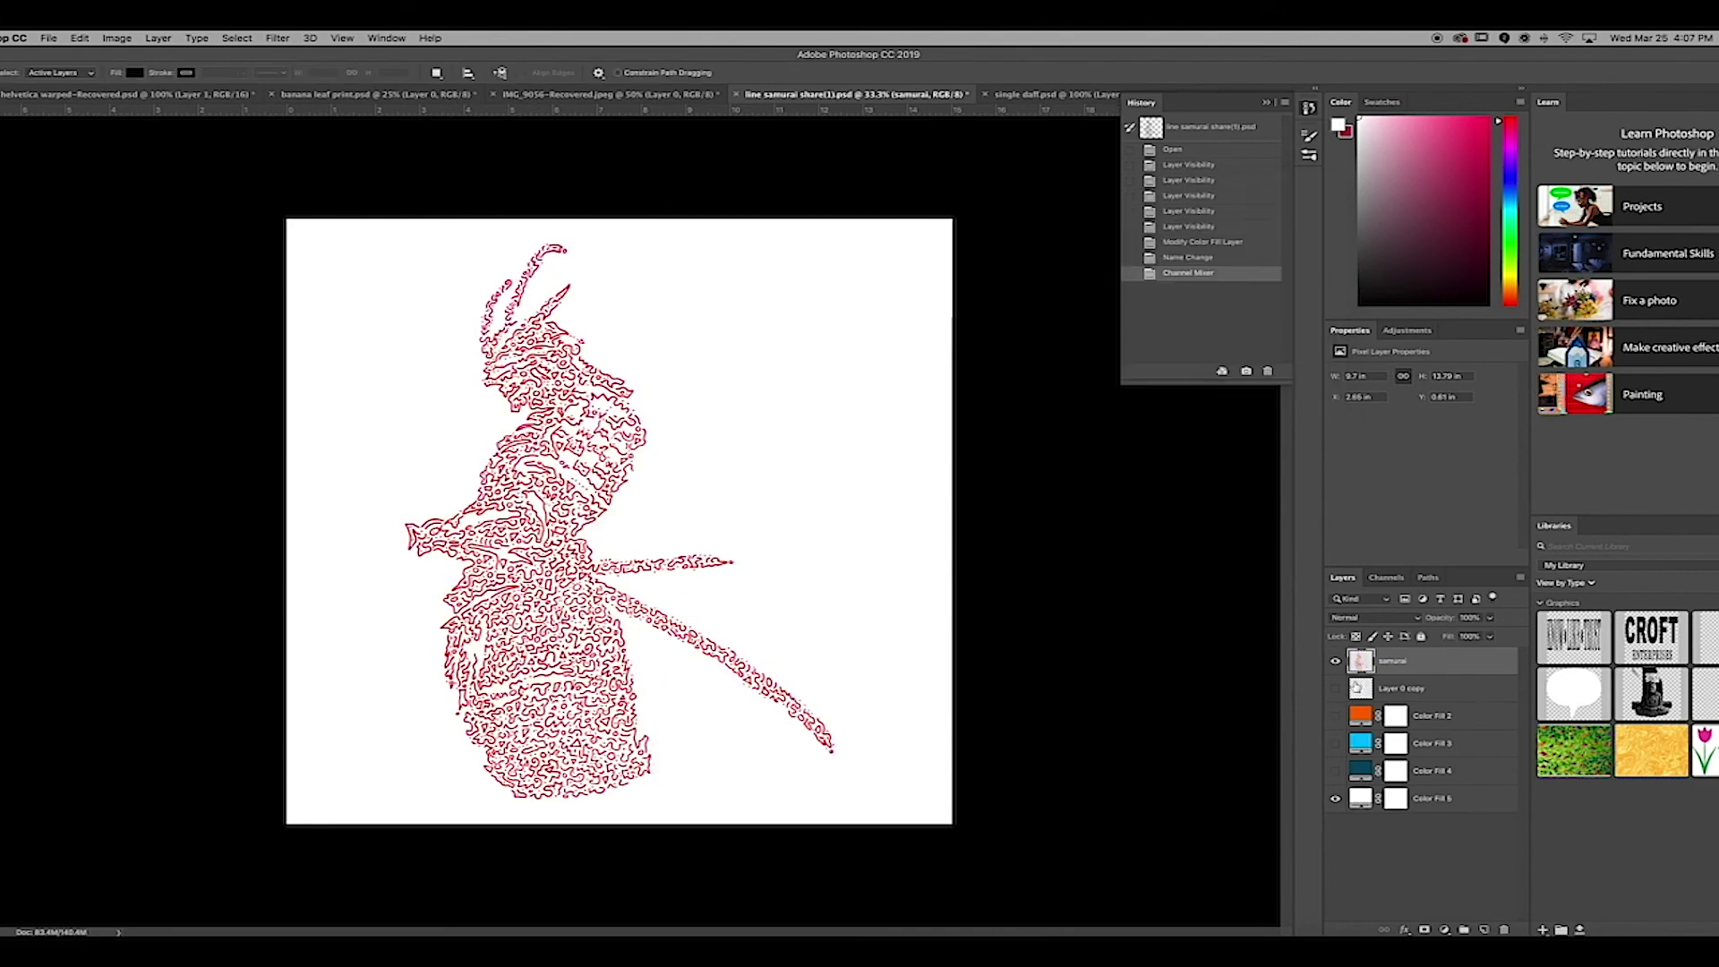
- Show the bright blue Color Fill 3 background and shift the samurai lines' hue to -33 with Hue/Saturation
{"action": "left_click", "coordinate": [1336, 743]}
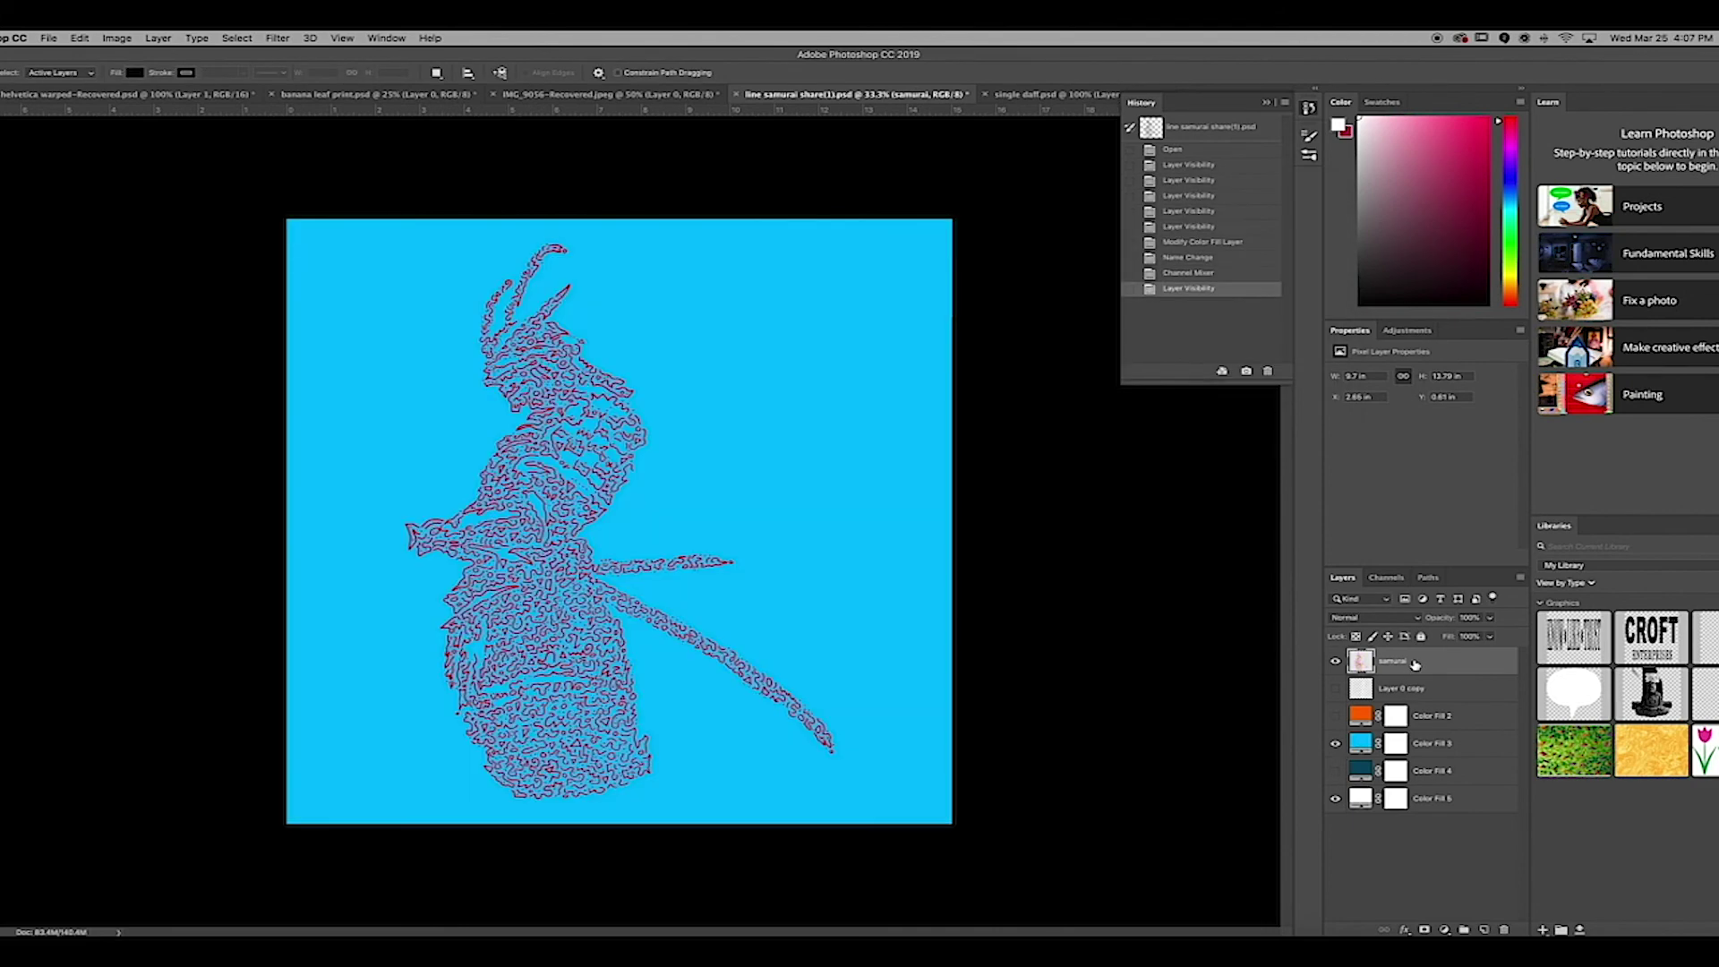
{"action": "key", "text": "super+u"}
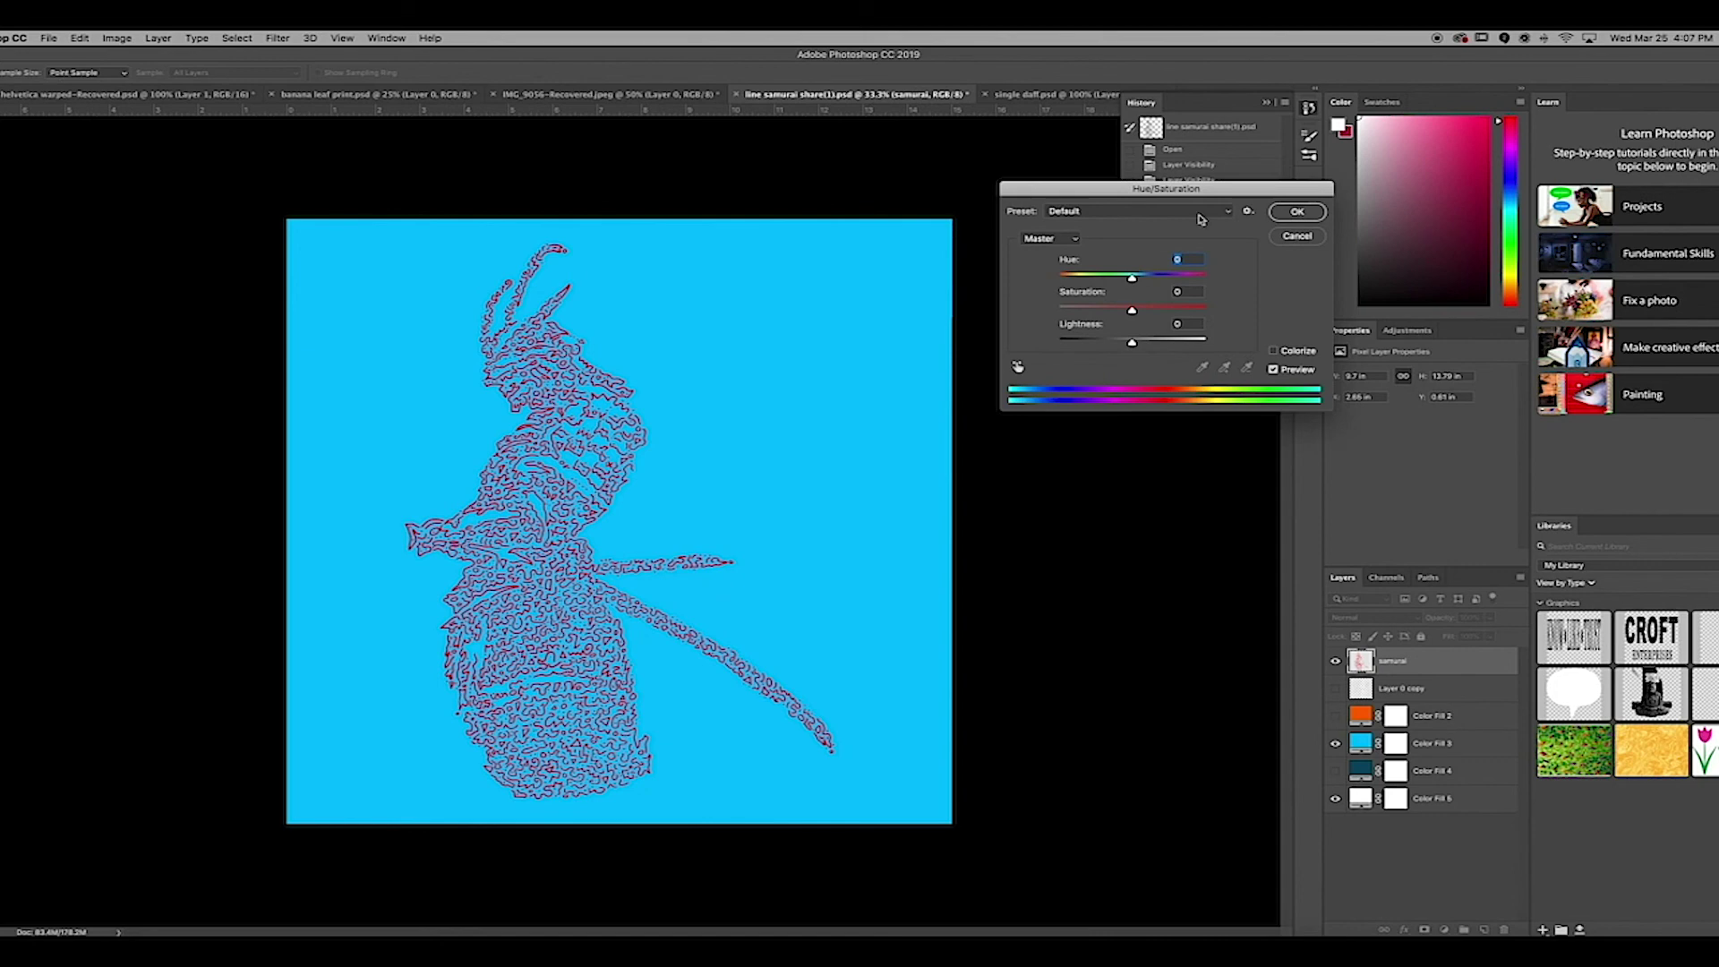
{"action": "mouse_move", "coordinate": [1132, 274]}
{"action": "left_mouse_down"}
{"action": "mouse_move", "coordinate": [1066, 279]}
{"action": "mouse_move", "coordinate": [1177, 279]}
{"action": "mouse_move", "coordinate": [1110, 283]}
{"action": "left_mouse_up"}
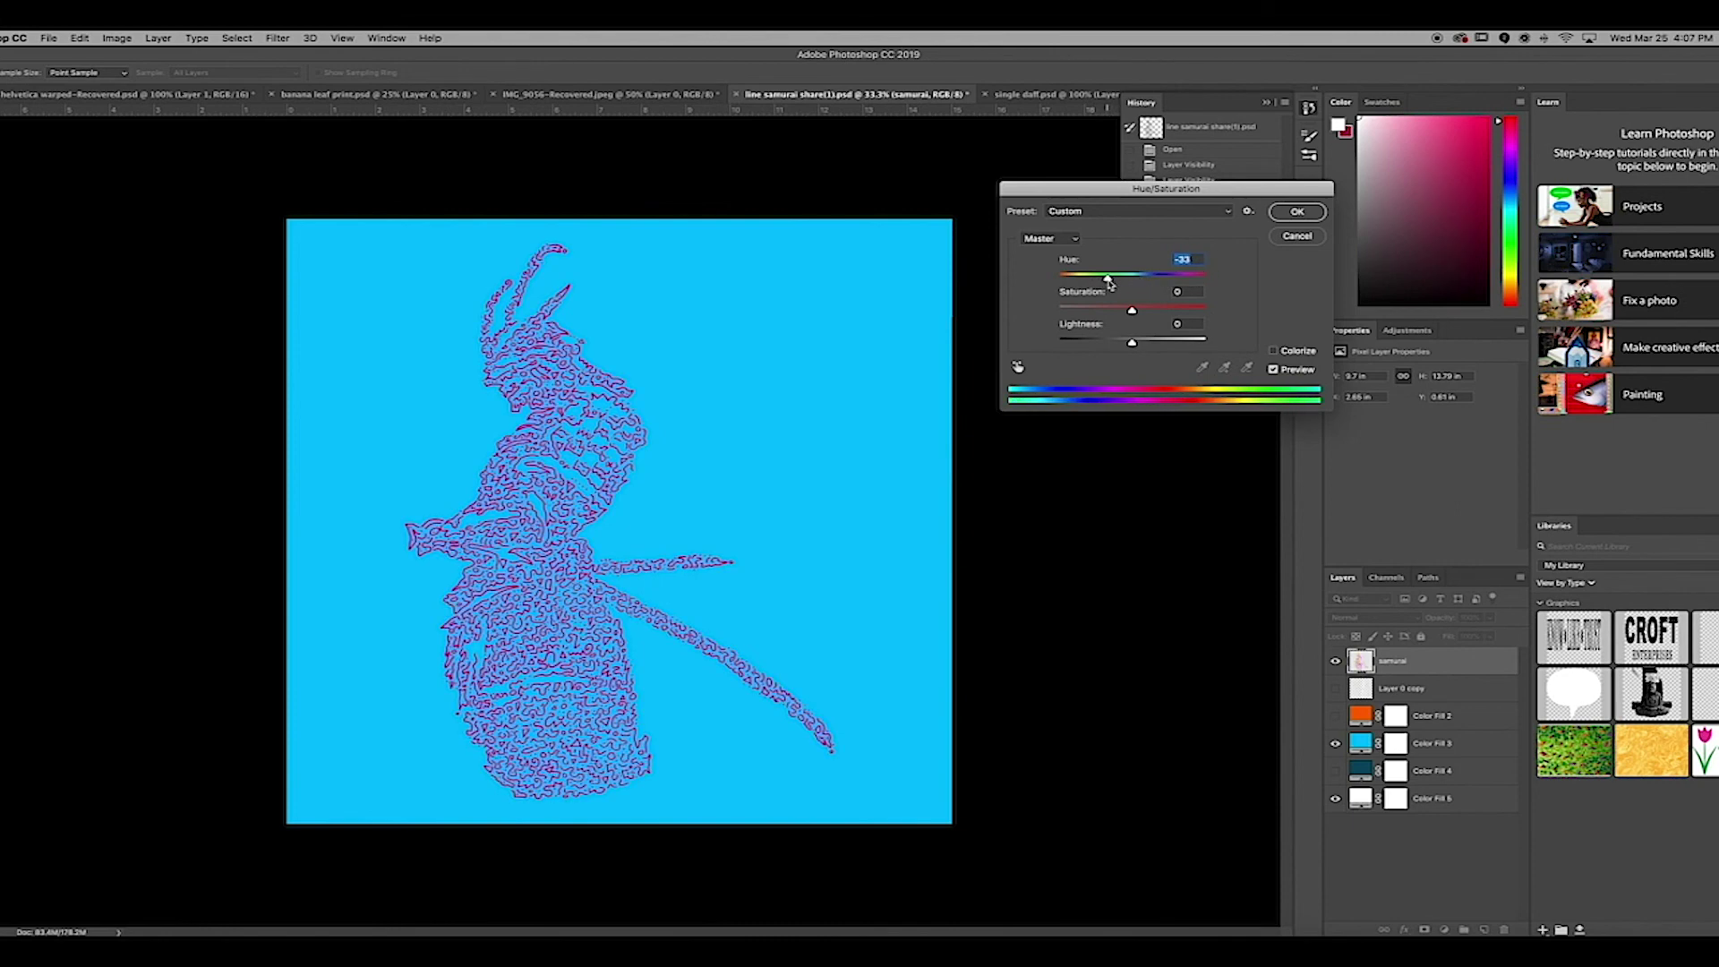
{"action": "left_click", "coordinate": [1309, 213]}
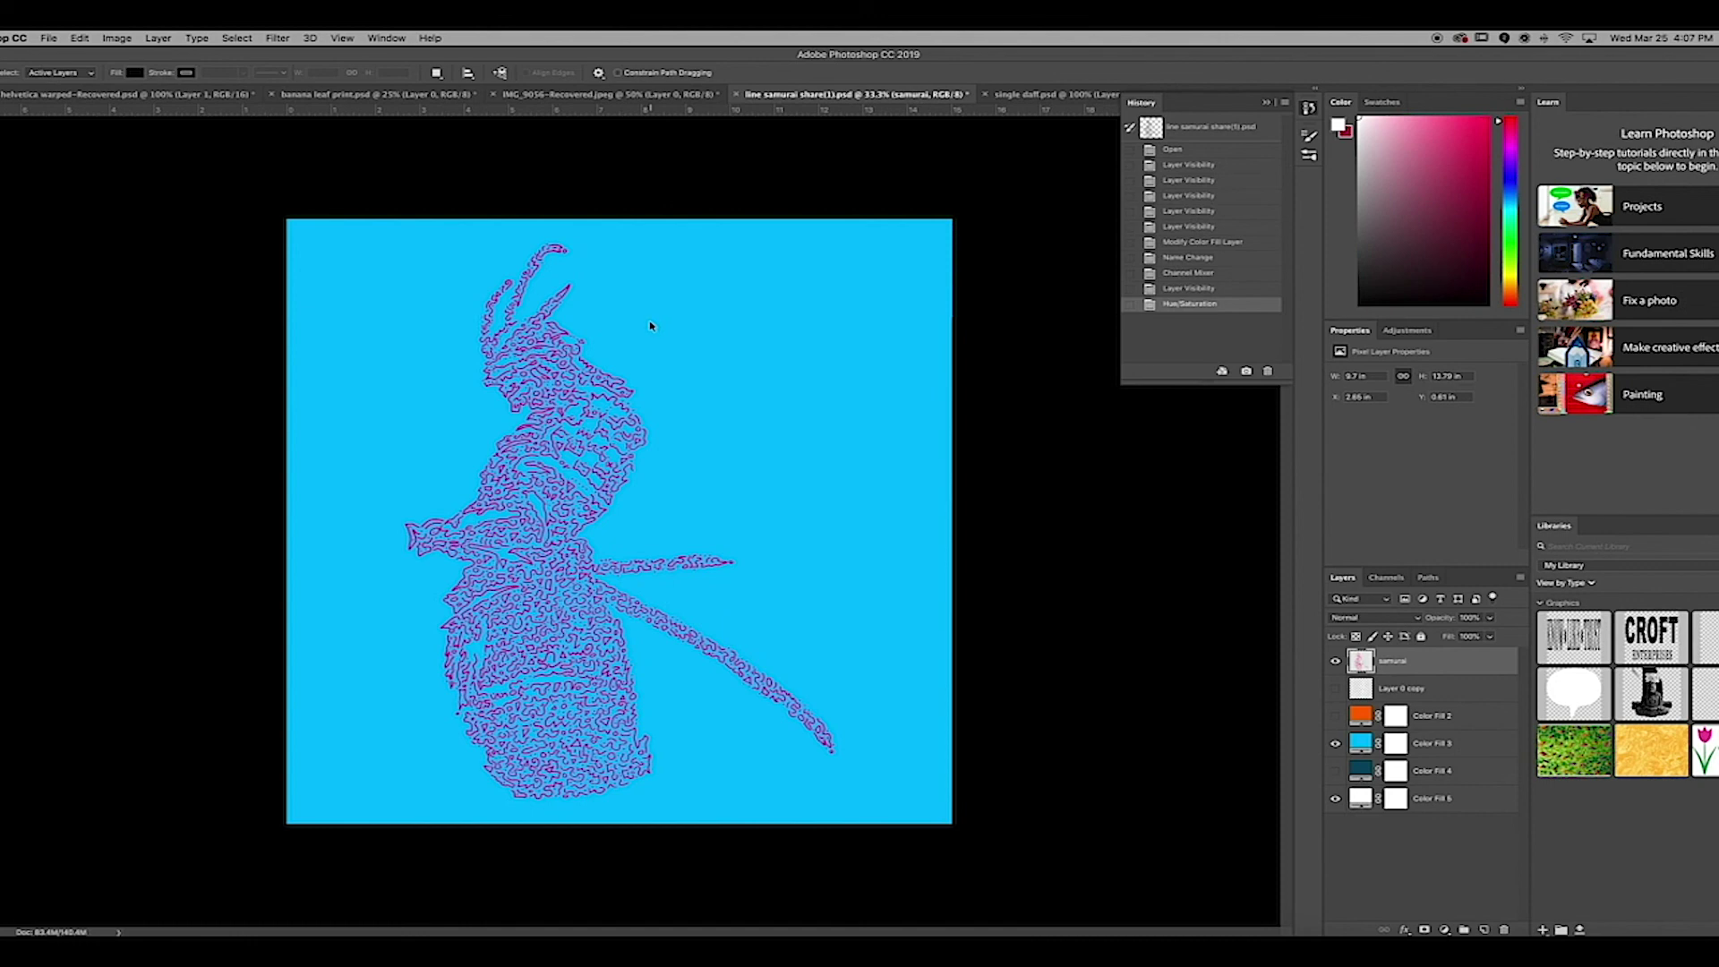
- Turn the samurai lines dark blue with the Channel Mixer by lowering the red source in the red output channel
{"action": "left_click", "coordinate": [125, 37]}
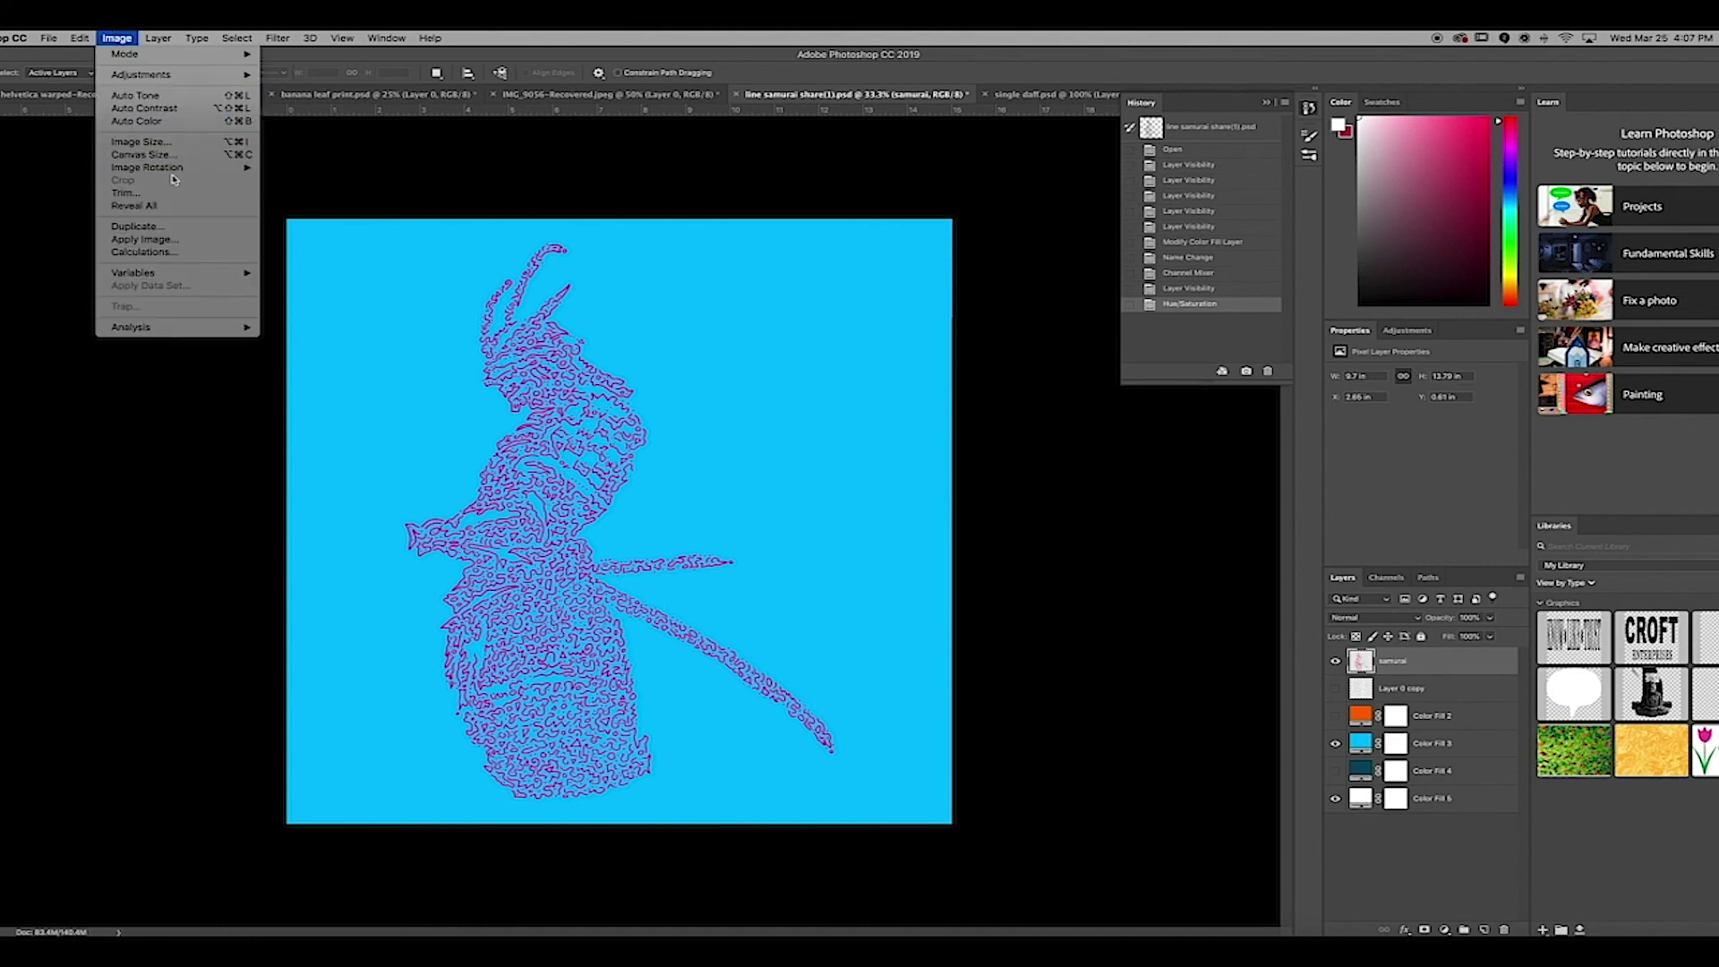
{"action": "mouse_move", "coordinate": [174, 176]}
{"action": "mouse_move", "coordinate": [179, 77]}
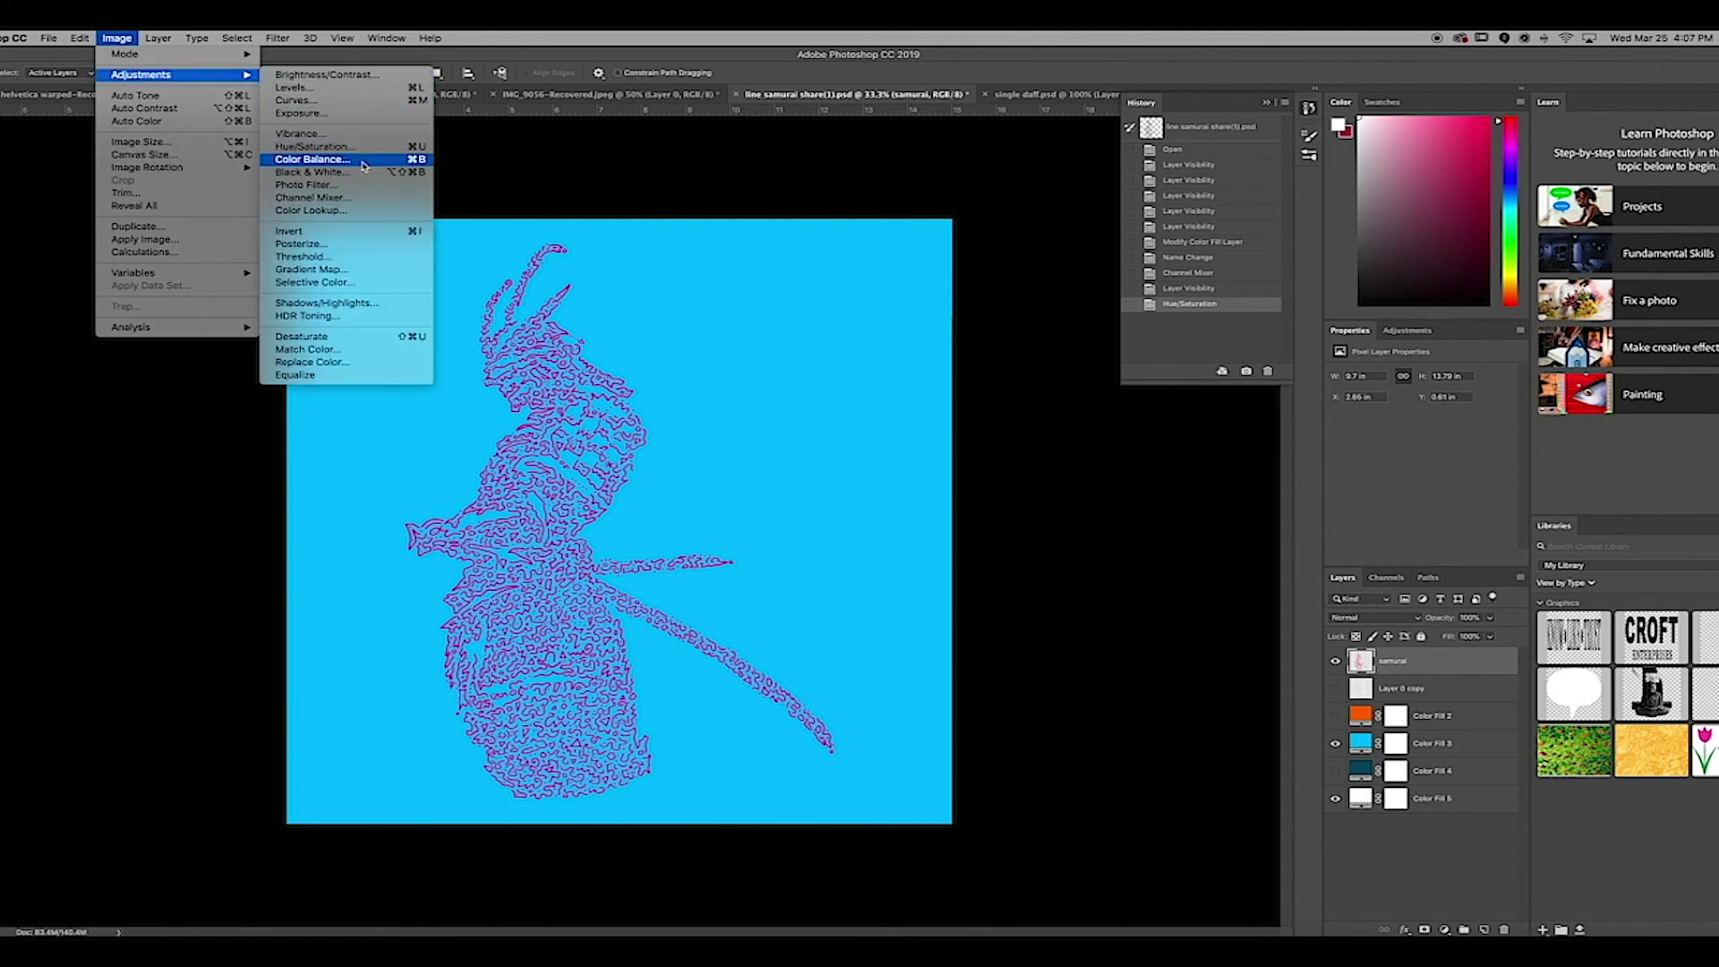
{"action": "left_click", "coordinate": [313, 198]}
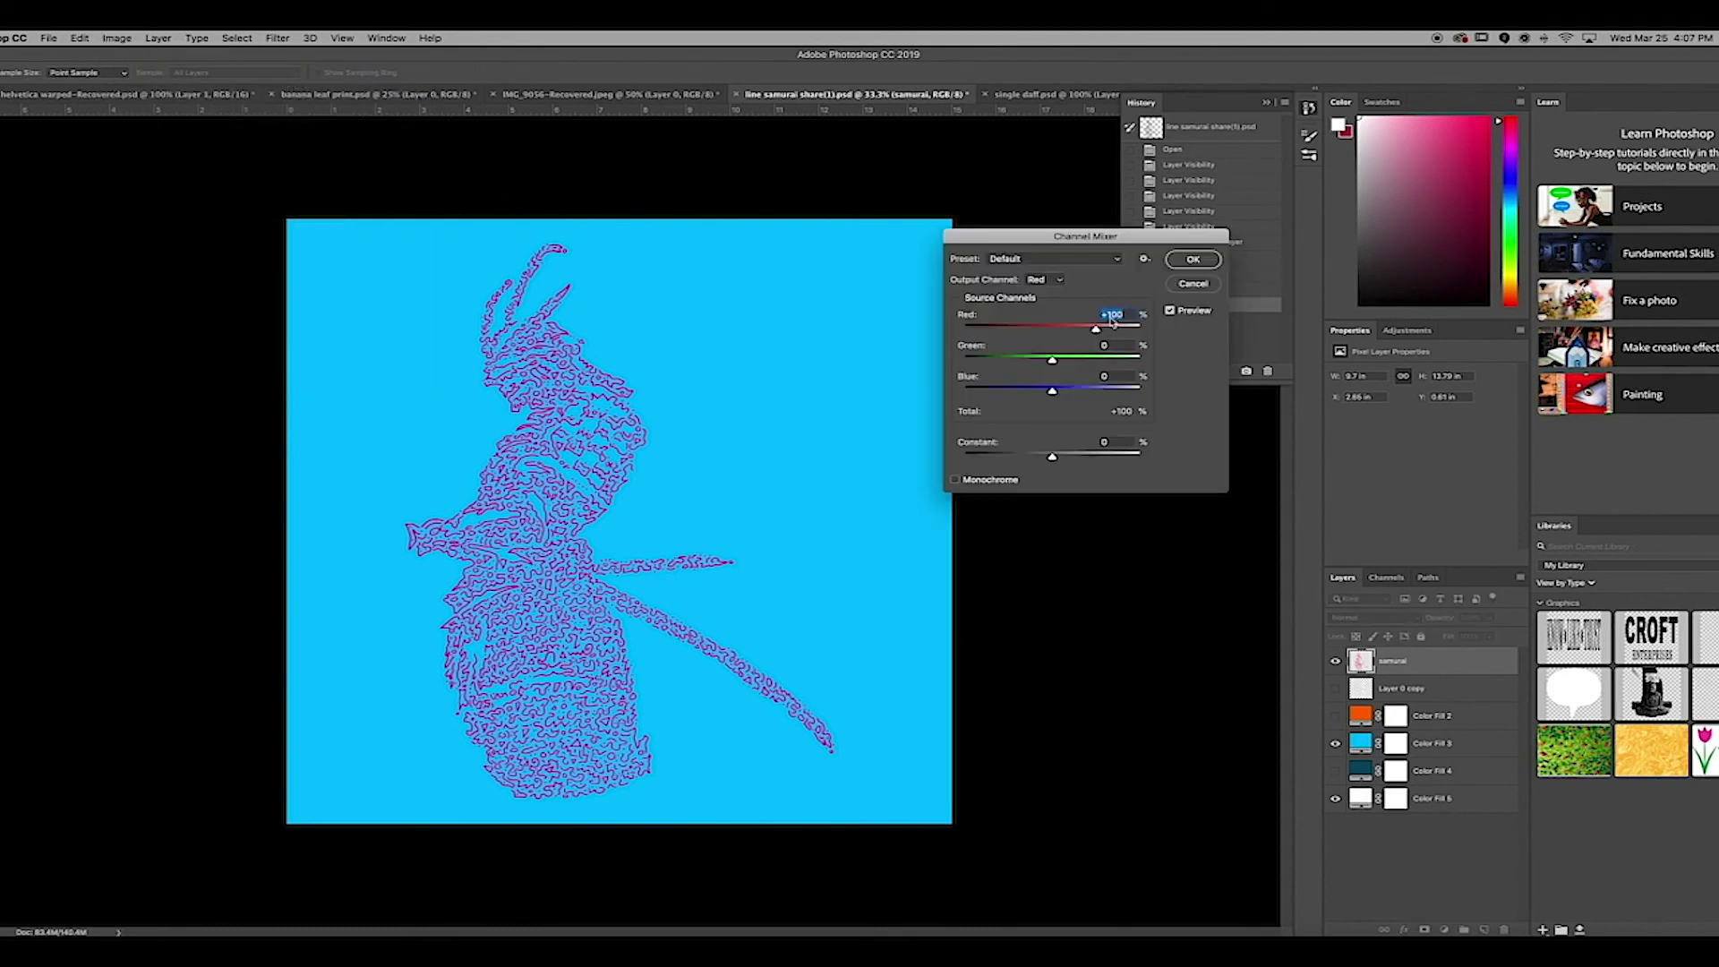
{"action": "left_click_drag", "start_coordinate": [1099, 332], "coordinate": [1082, 391]}
{"action": "left_click", "coordinate": [1193, 260]}
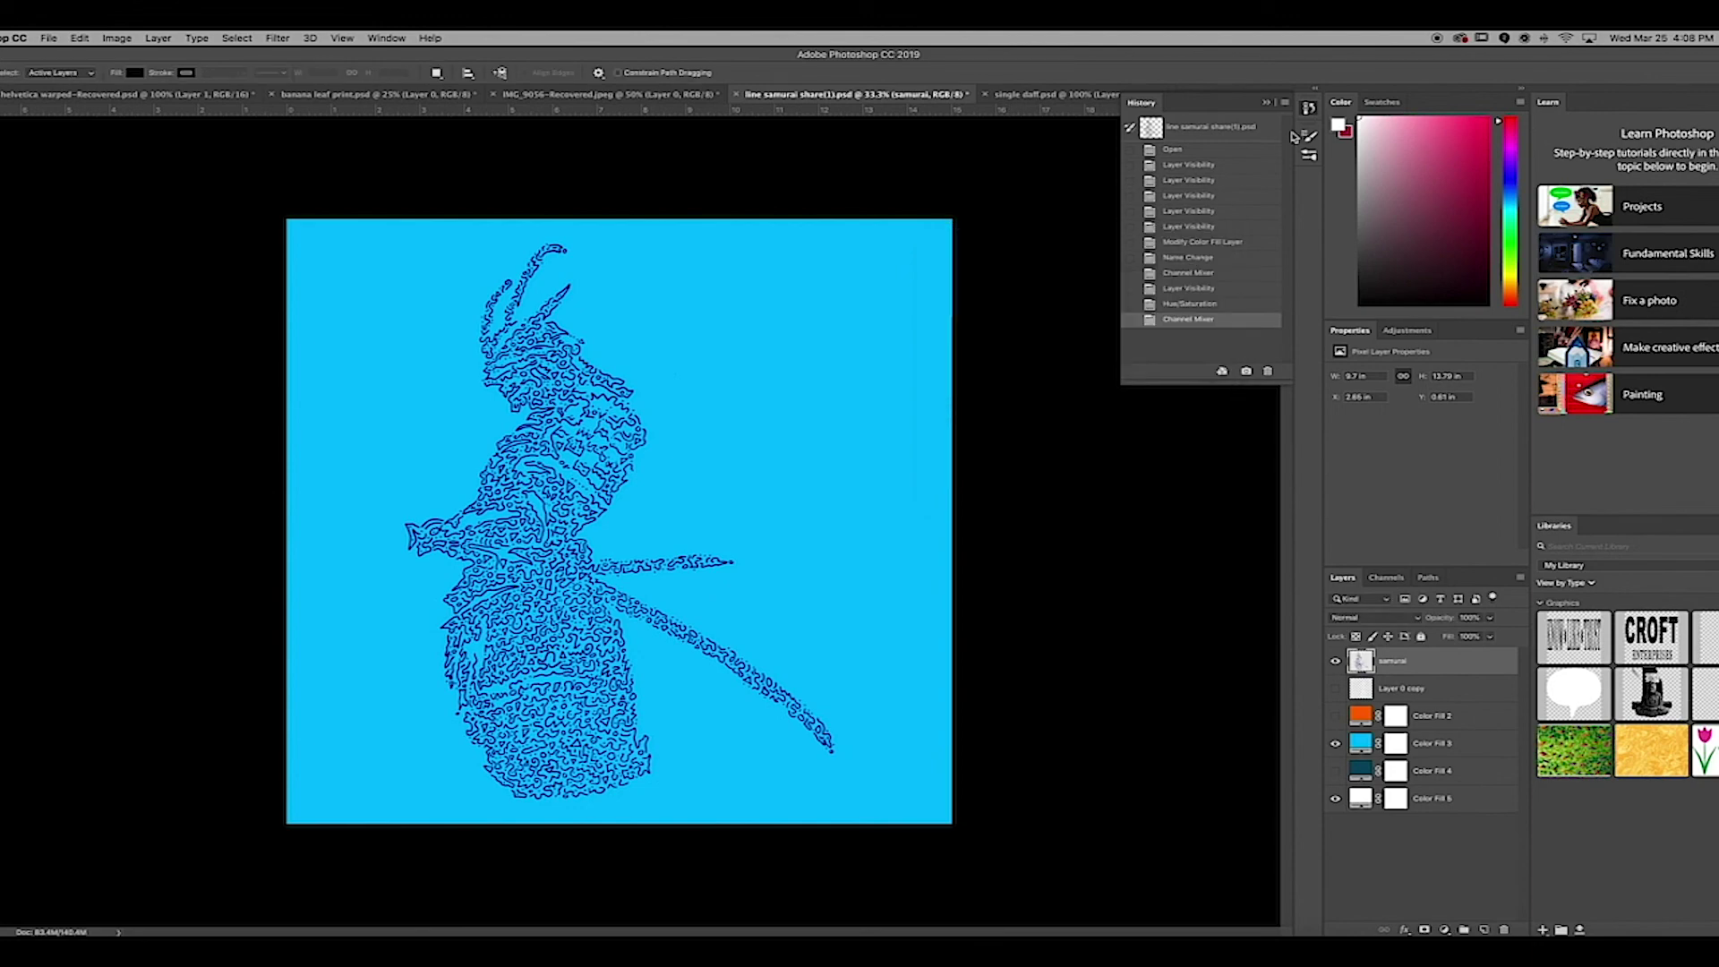